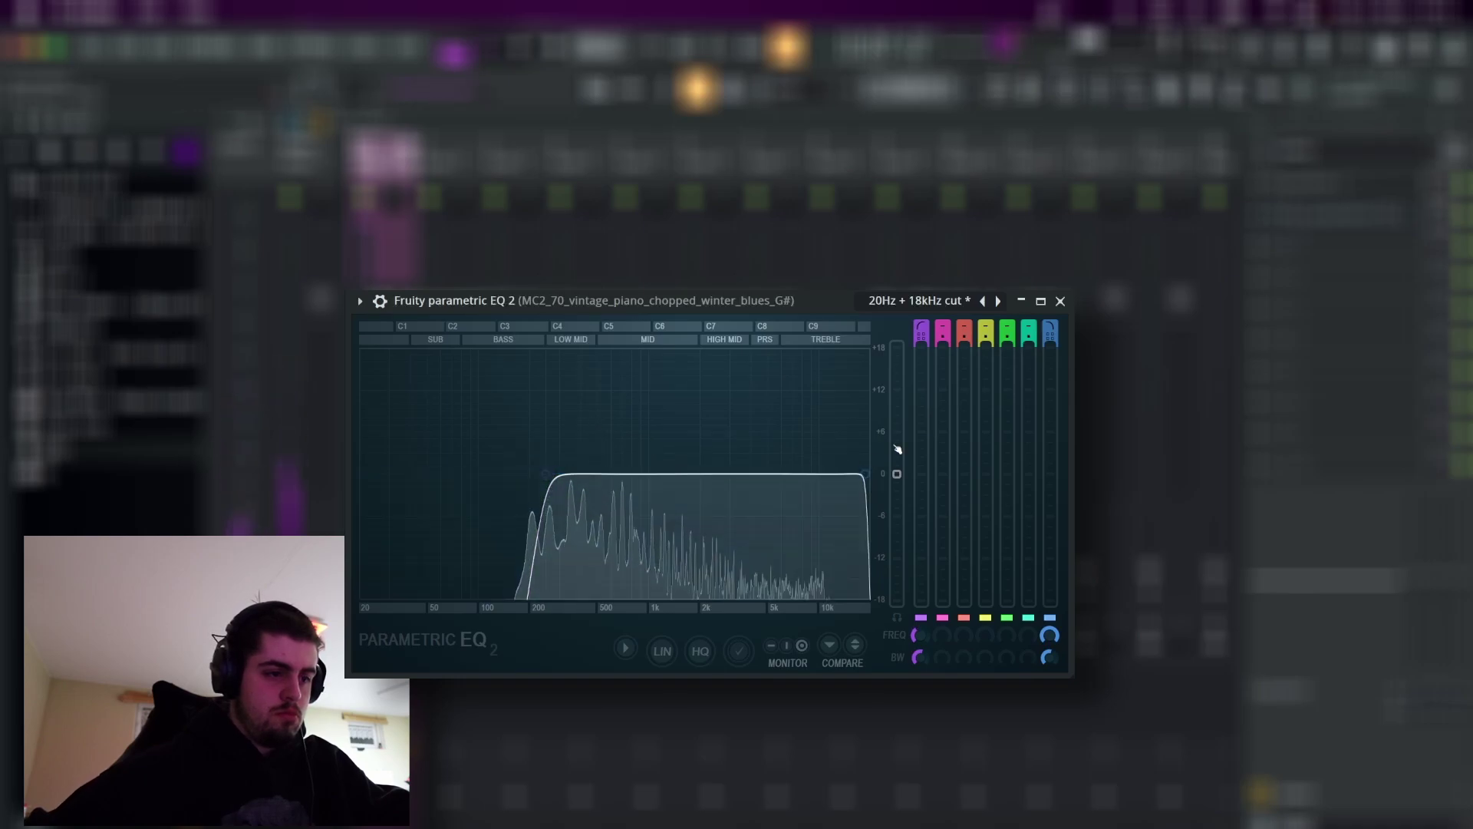
# Lower the high-cut frequency of the piano sample's Fruity parametric EQ 2
pyautogui.moveTo(872, 470); pyautogui.dragTo(809, 474)
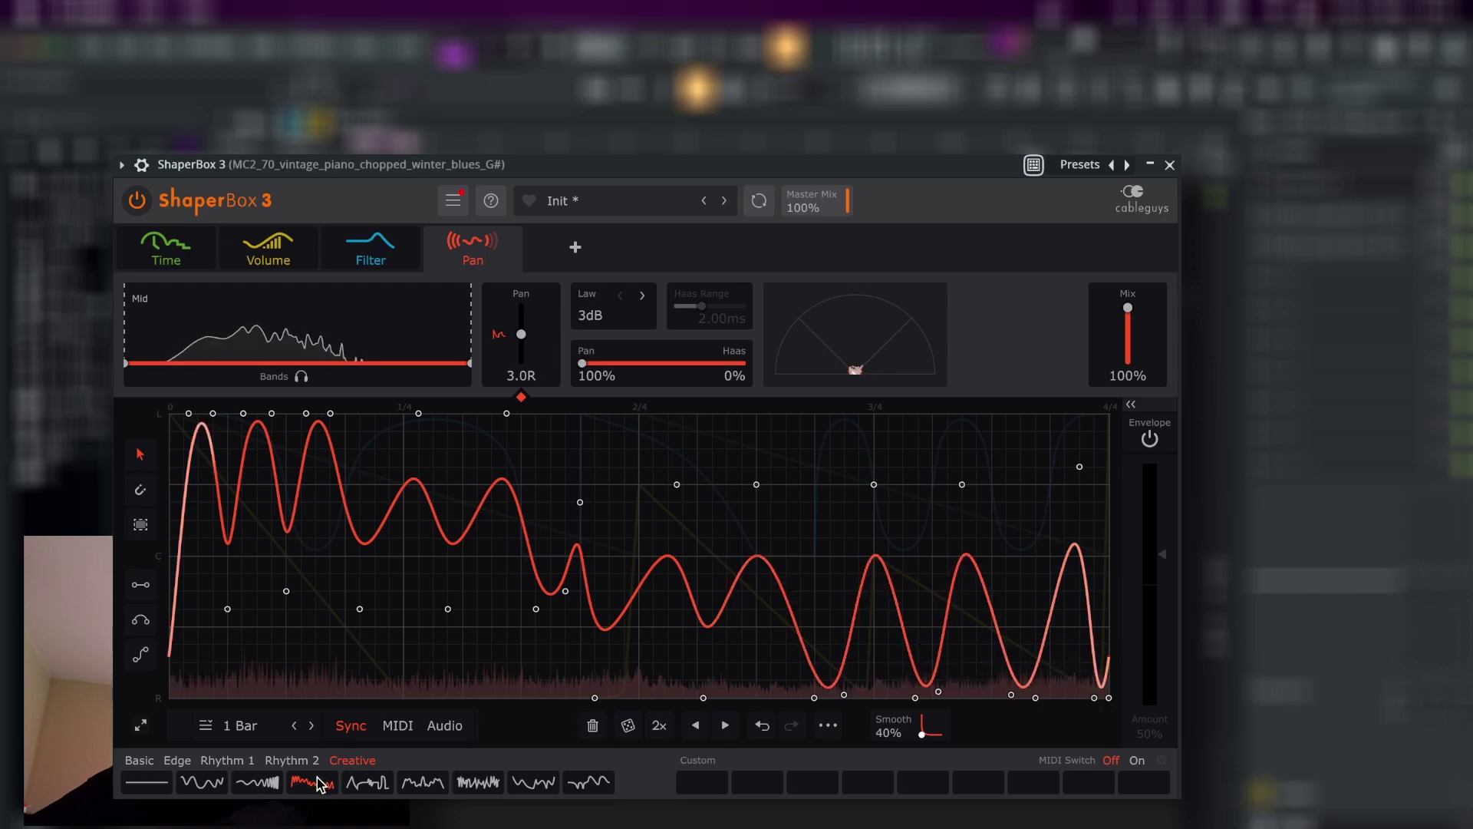
# Set the piano's ShaperBox 3 Pan effect to the fifth Creative waveform with 59% mix and a 2-bar length
pyautogui.click(350, 786)
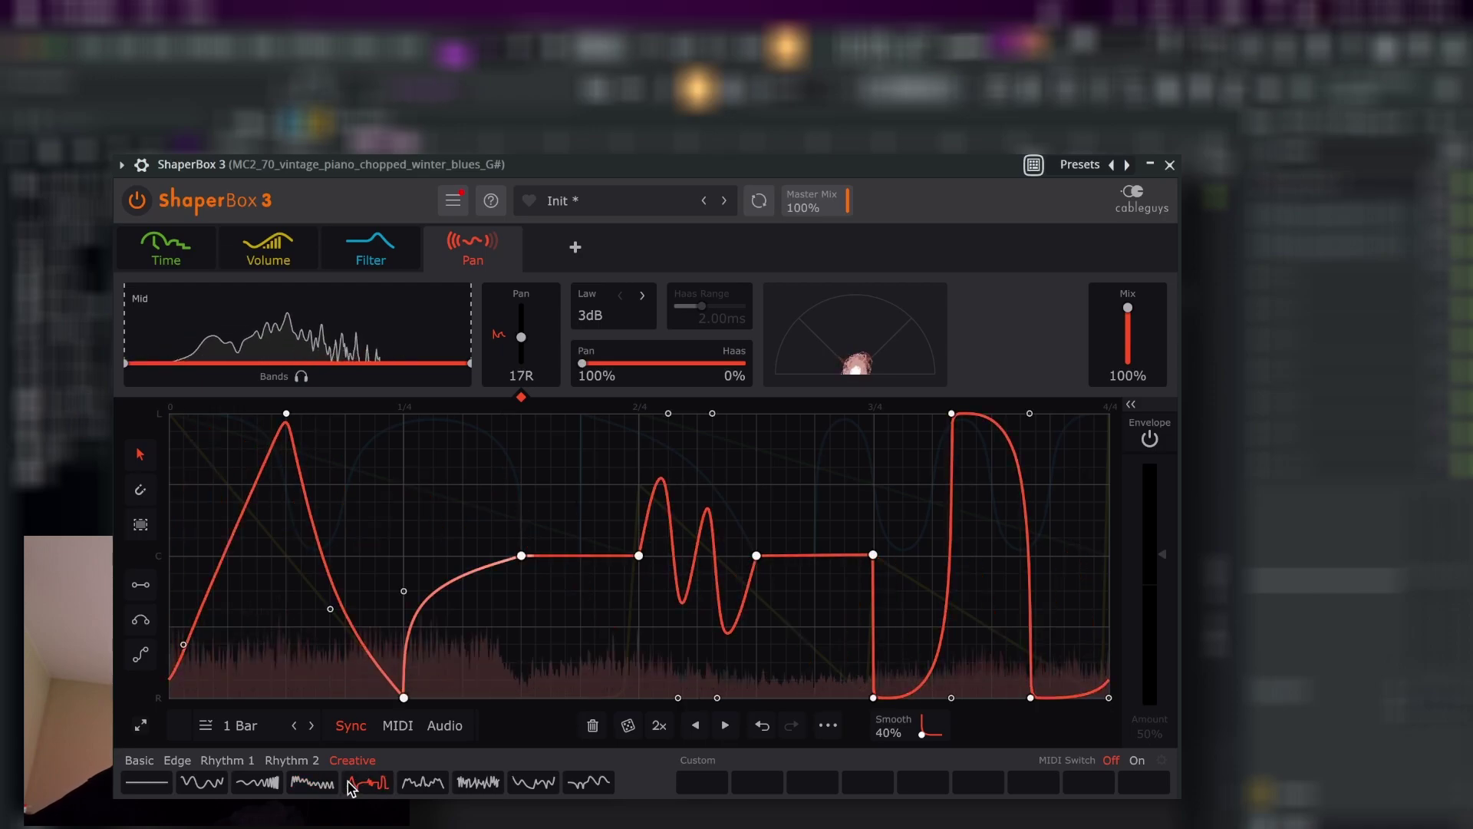
pyautogui.moveTo(1127, 308); pyautogui.dragTo(1128, 327)
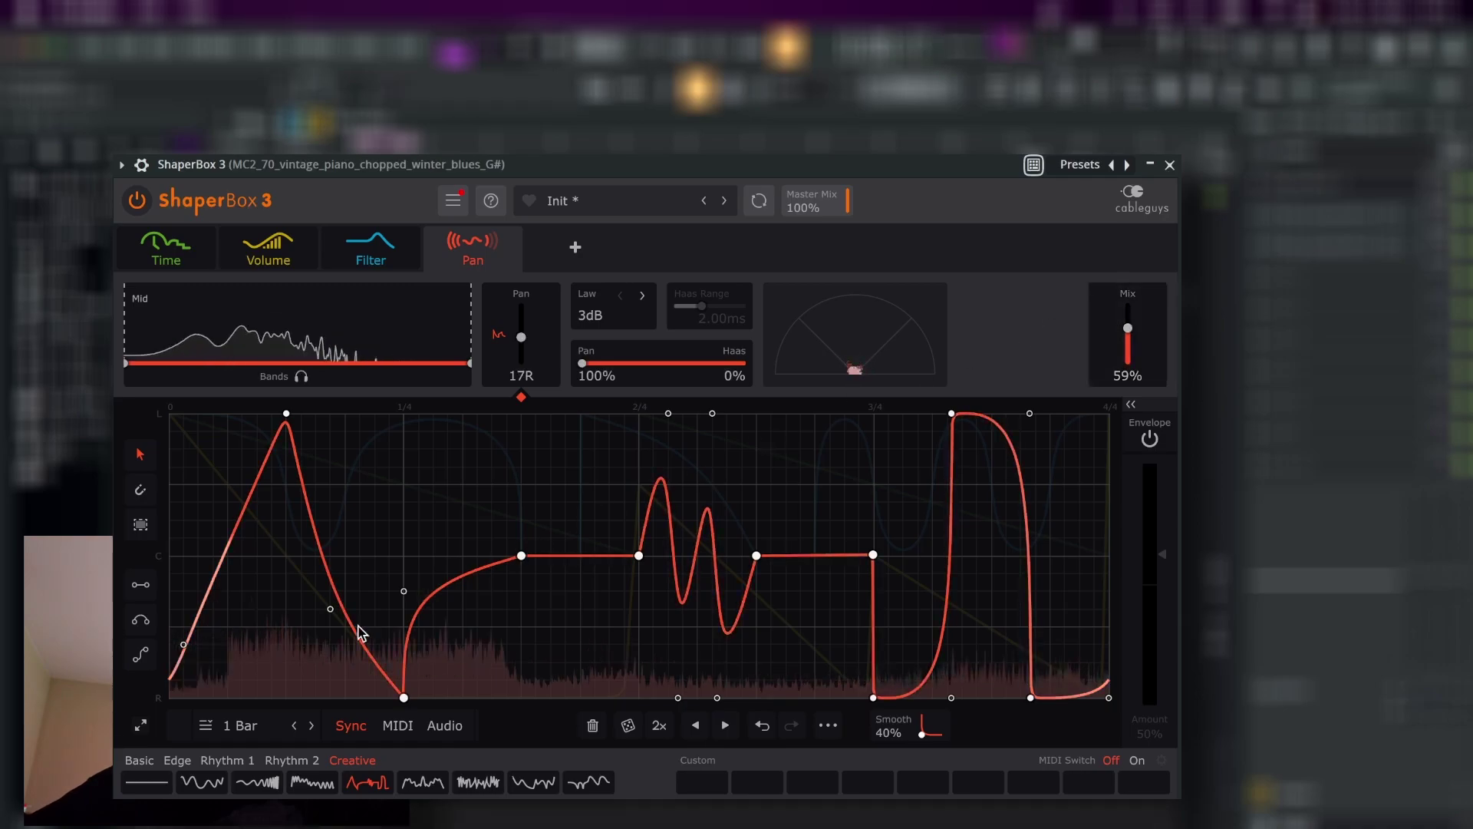
pyautogui.click(311, 727)
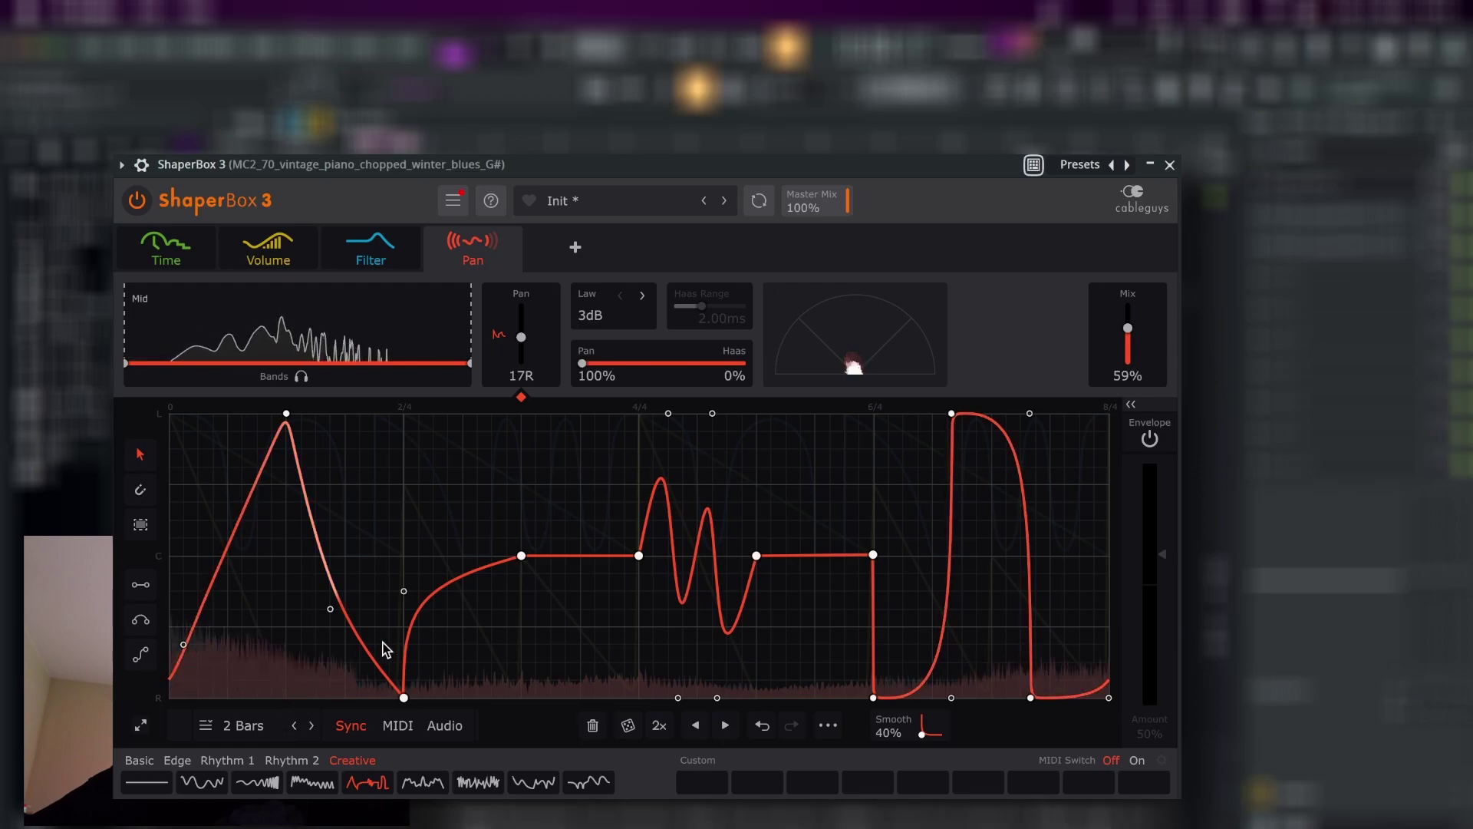
pyautogui.click(1169, 164)
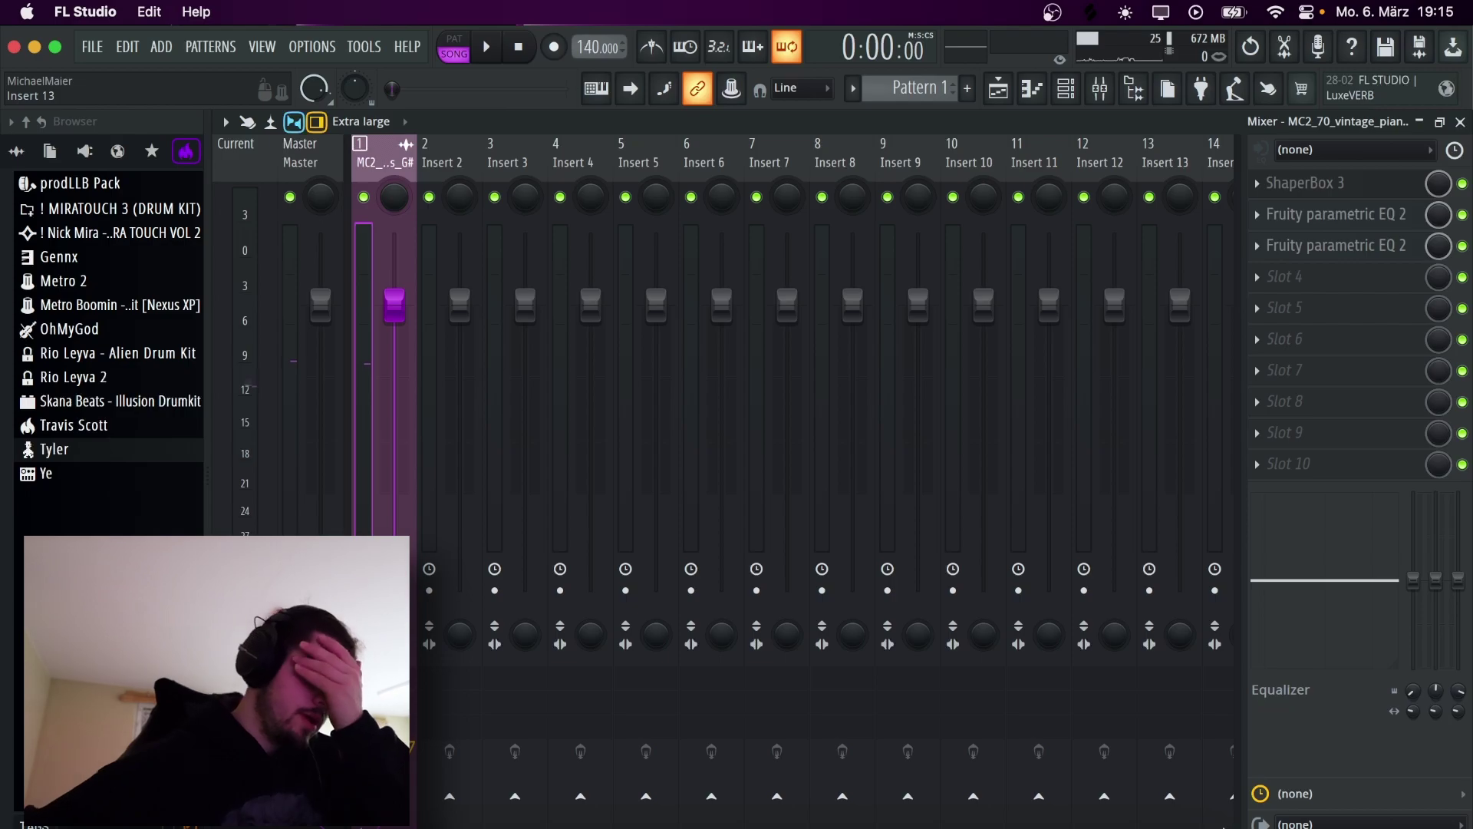
pyautogui.press('F5')
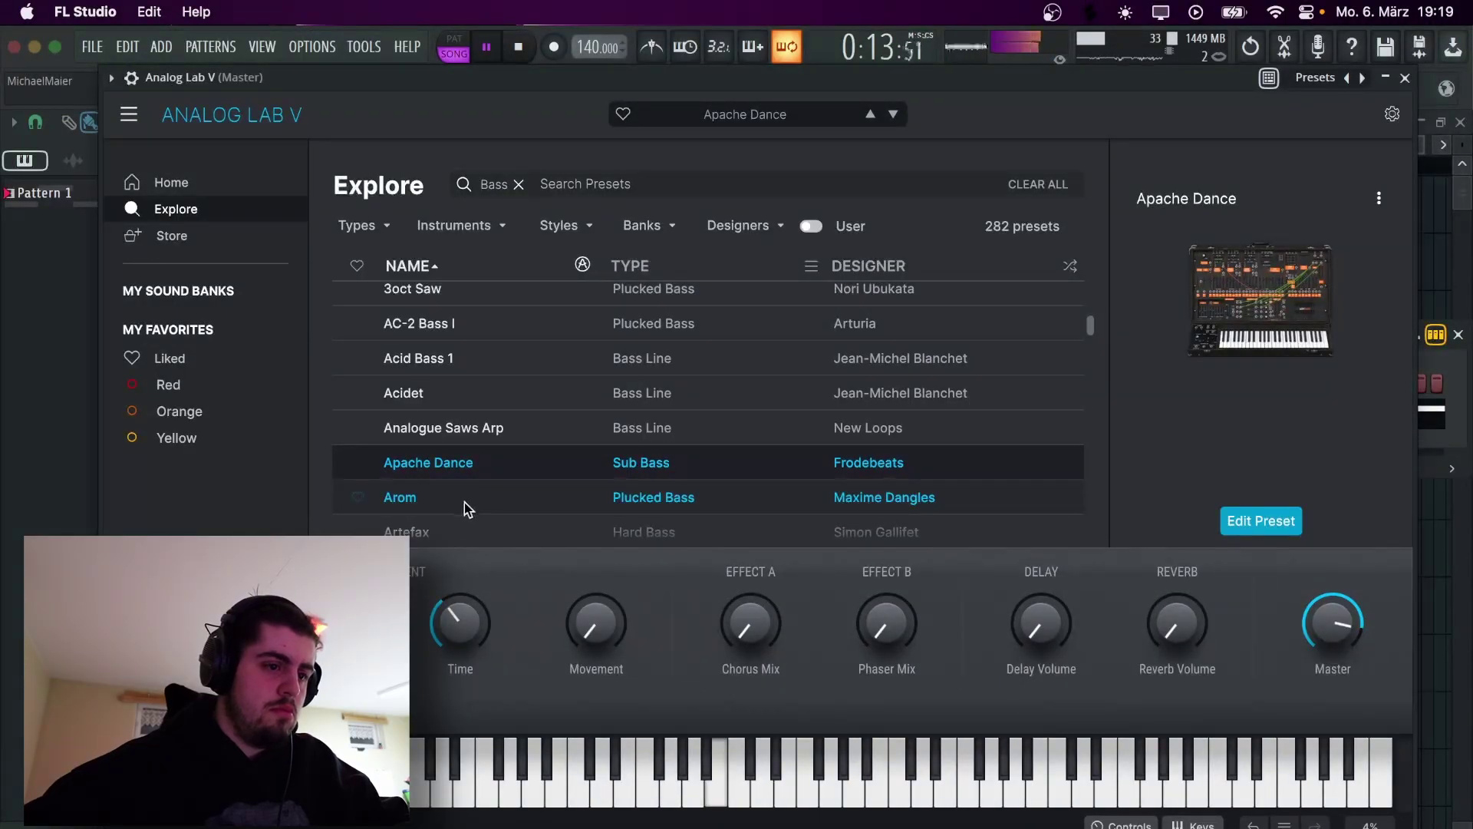
# Compare the Arom bass preset with Apache Dance in Analog Lab V and keep Apache Dance
pyautogui.click(442, 501)
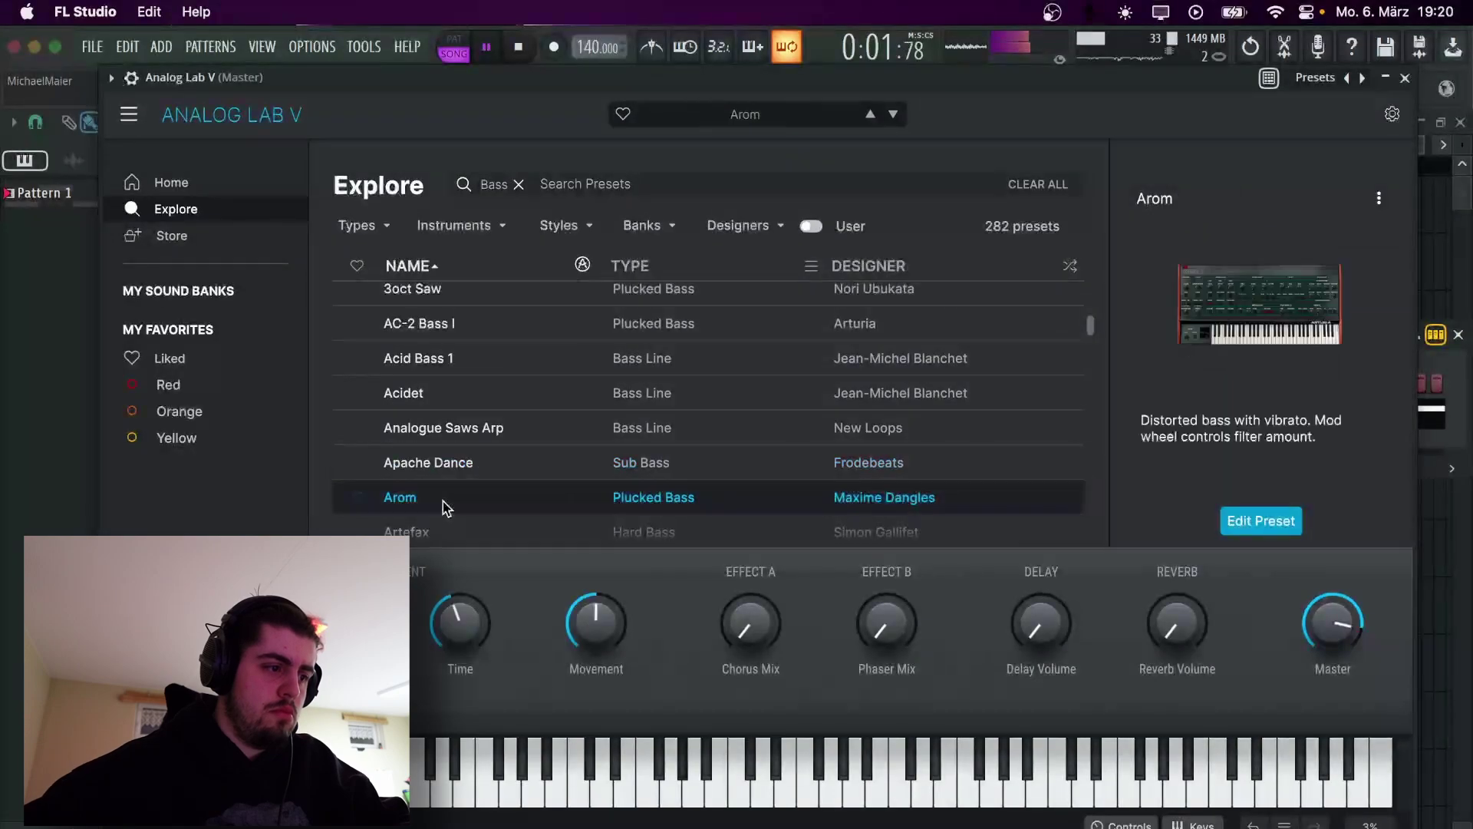
pyautogui.click(468, 465)
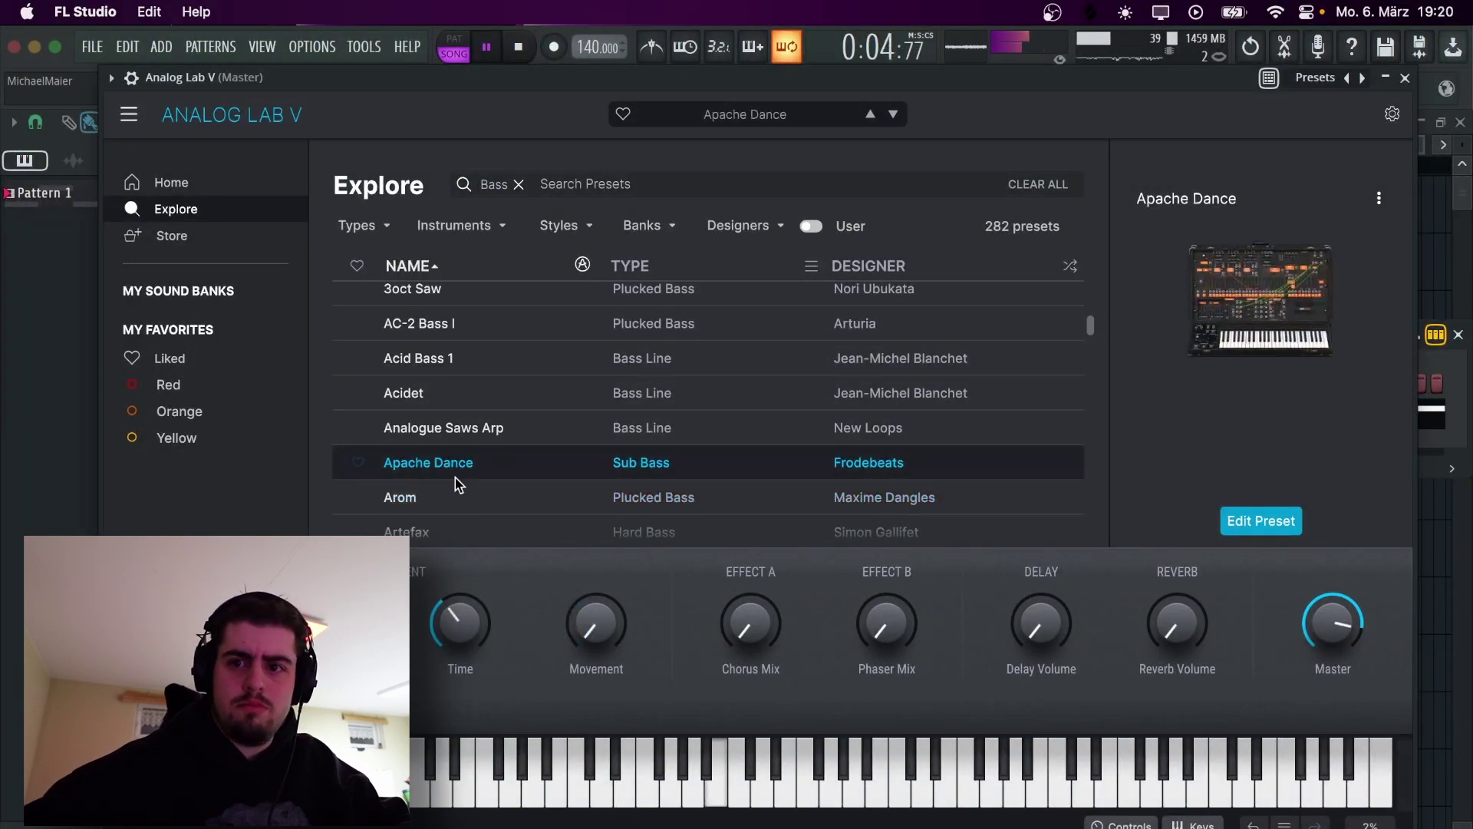
pyautogui.click(1409, 82)
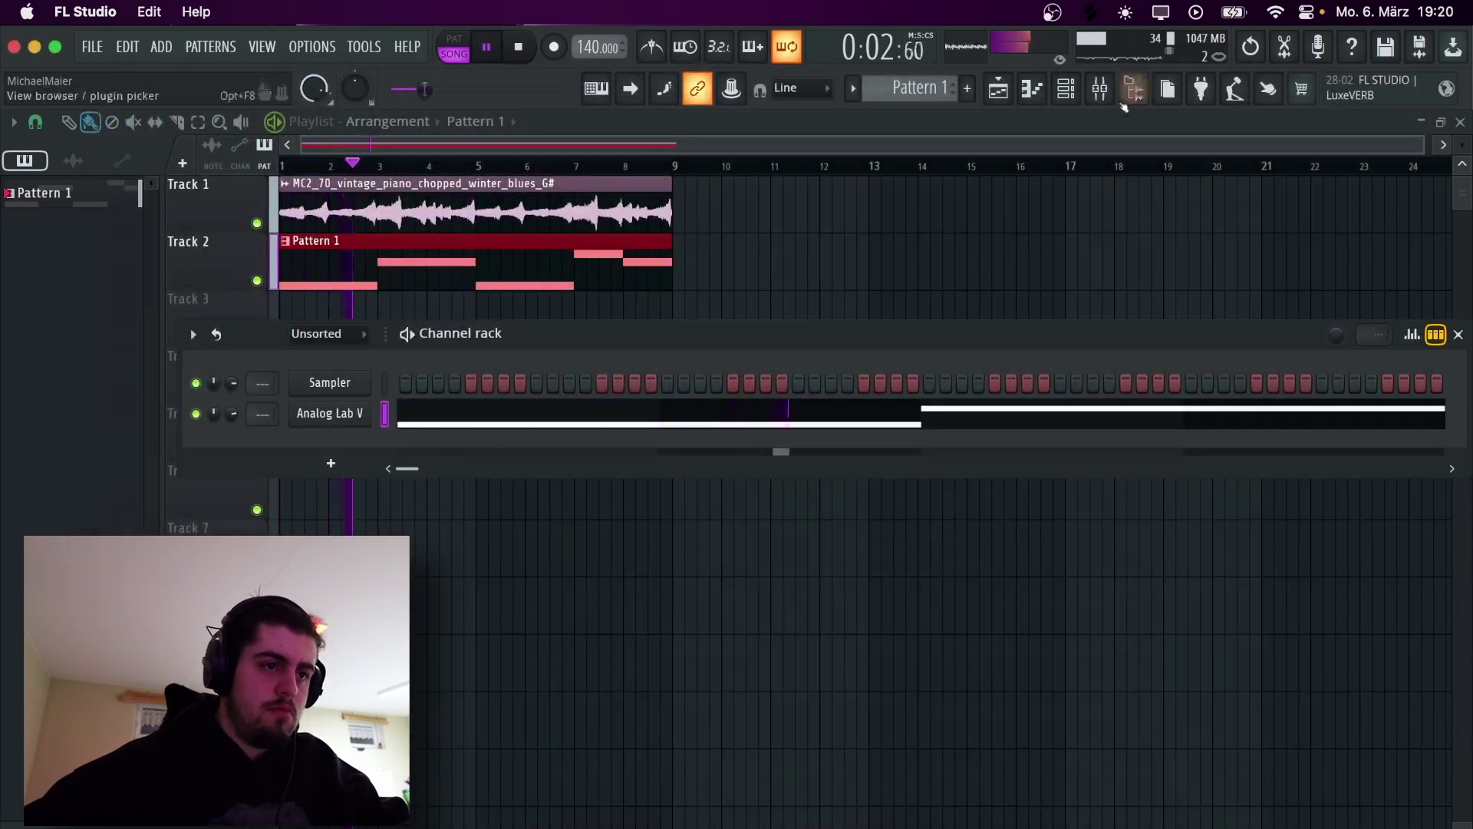
# Route the Analog Lab V bass channel to mixer track 2 and show the mixer maximized
pyautogui.scroll(3, 269, 415)
pyautogui.scroll(-1, 269, 415)
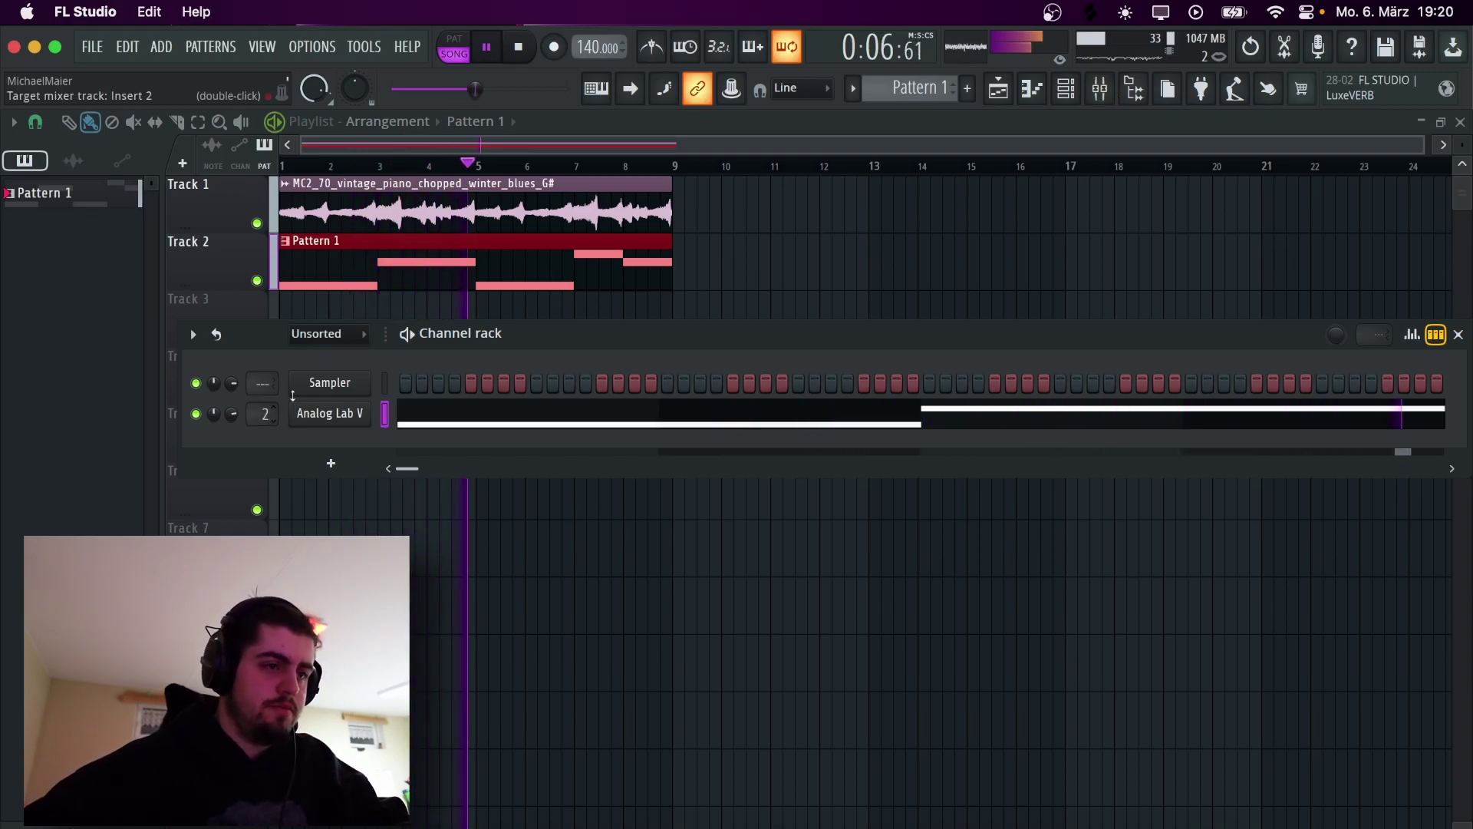
pyautogui.click(1098, 89)
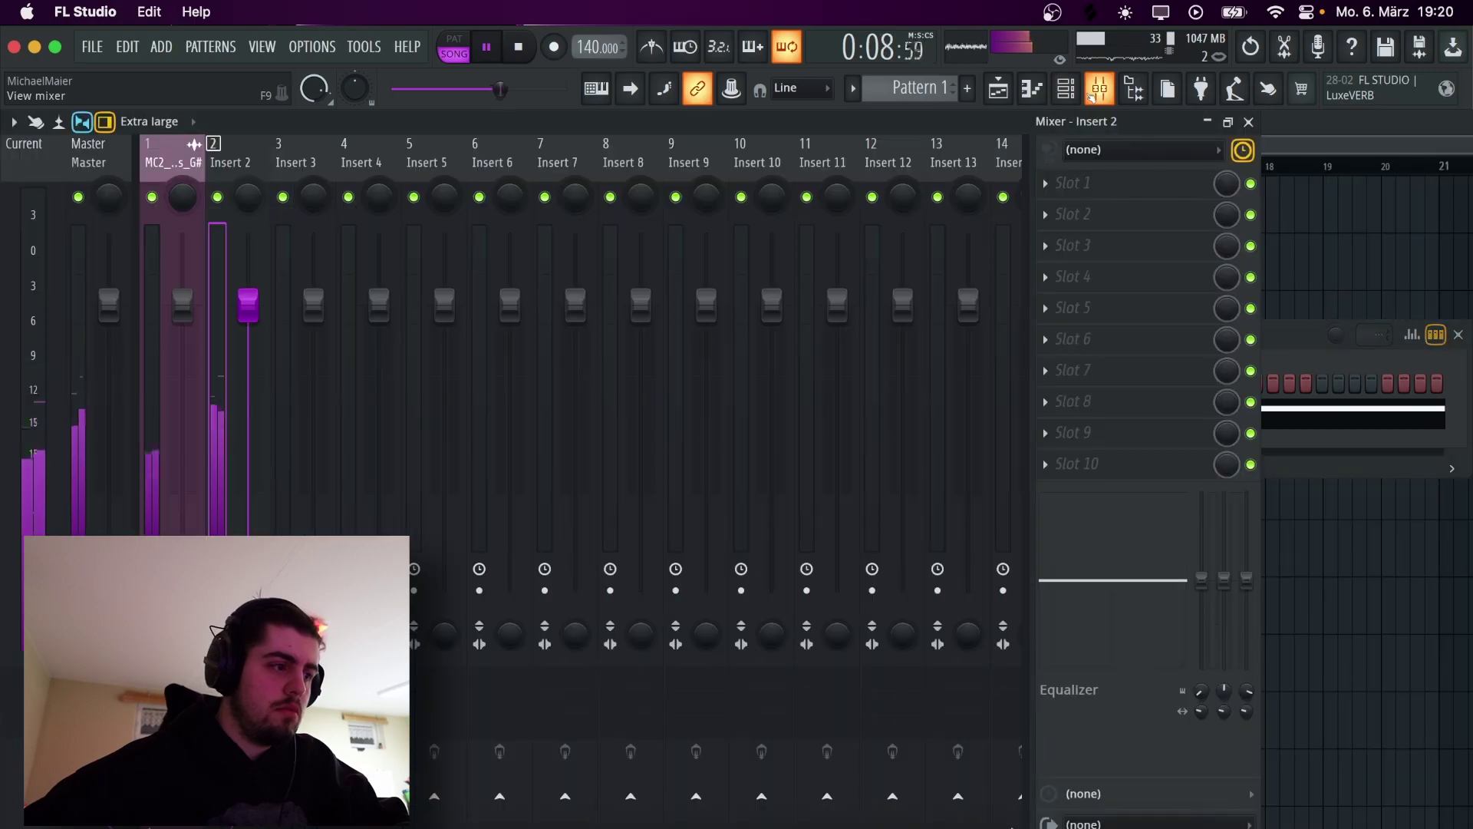
pyautogui.click(1228, 122)
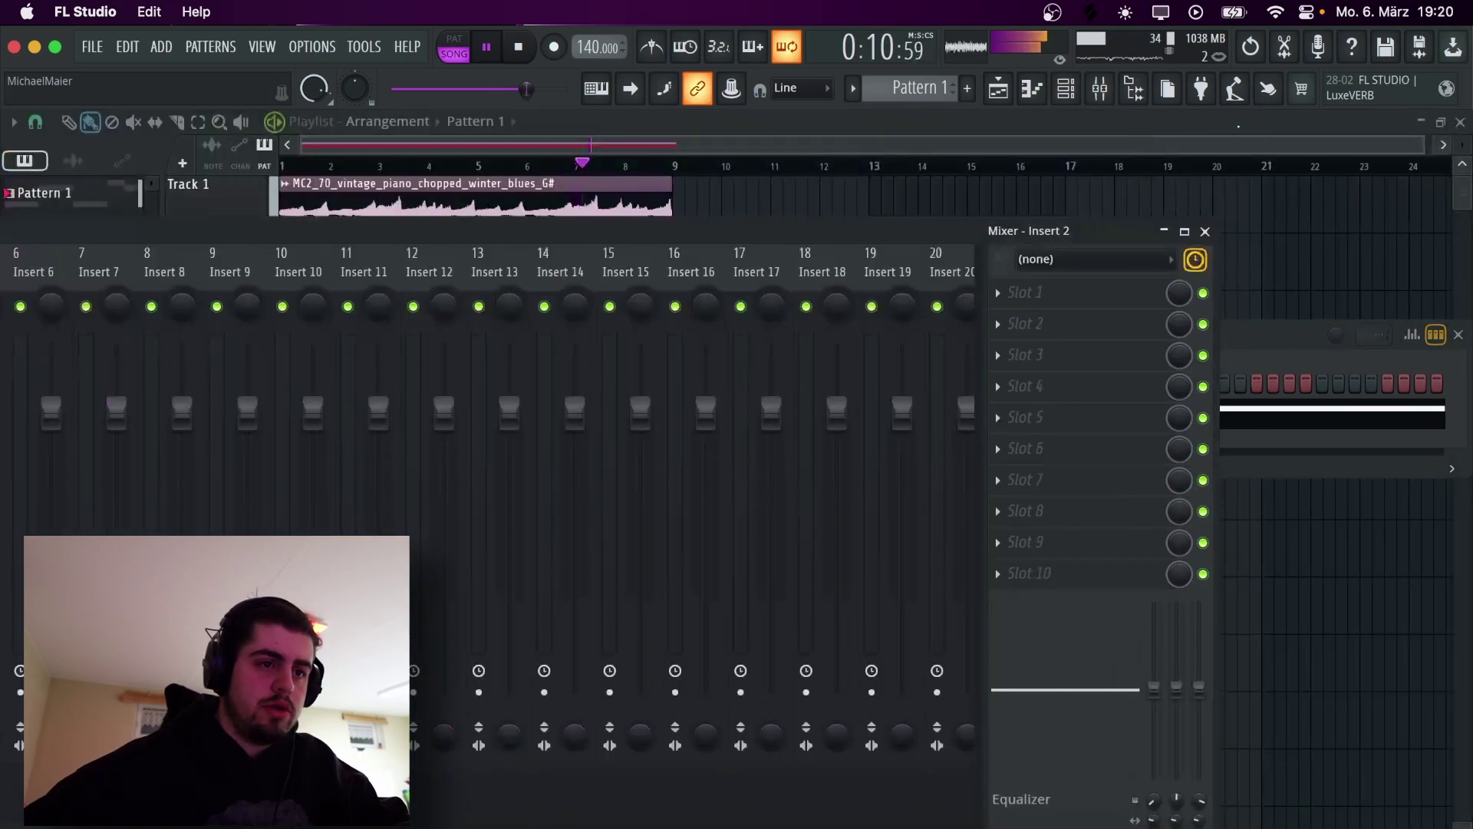
pyautogui.click(1199, 235)
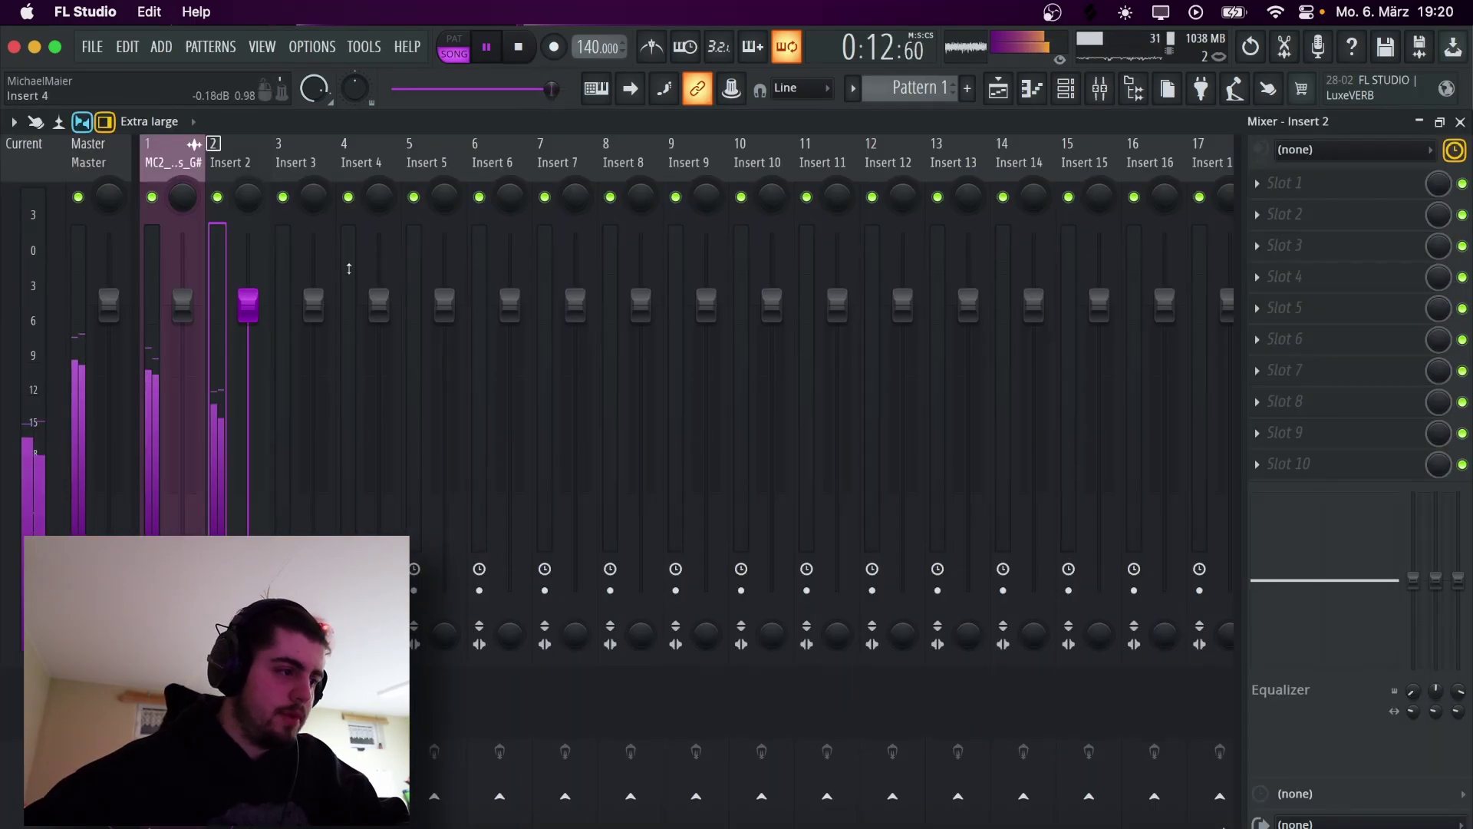
pyautogui.press('space')
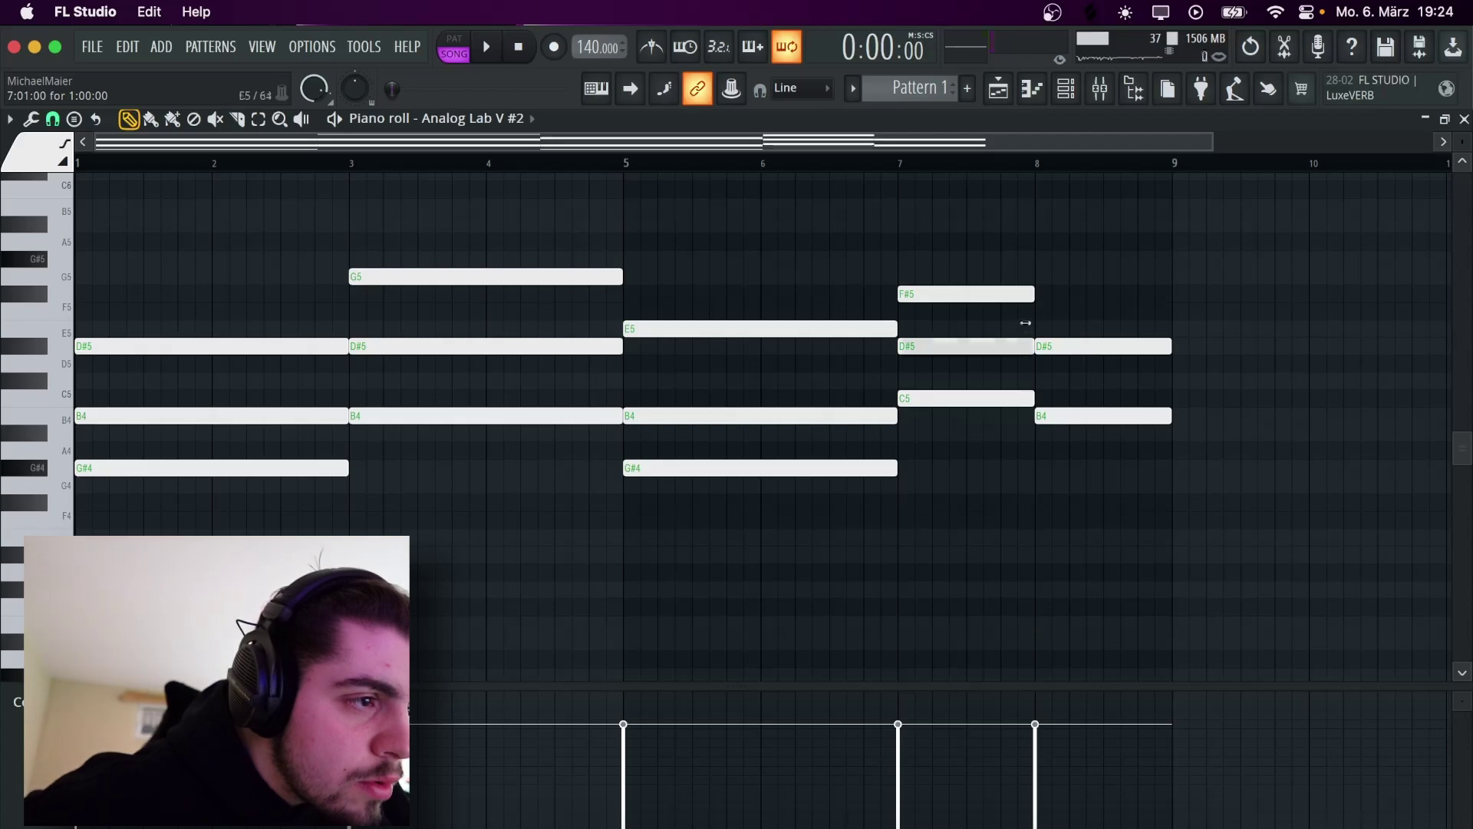
# Raise the two upper chord notes in bar 7 to E5 and G#5, add a G5 in bar 8, and play the chords
pyautogui.moveTo(986, 345); pyautogui.dragTo(973, 254)
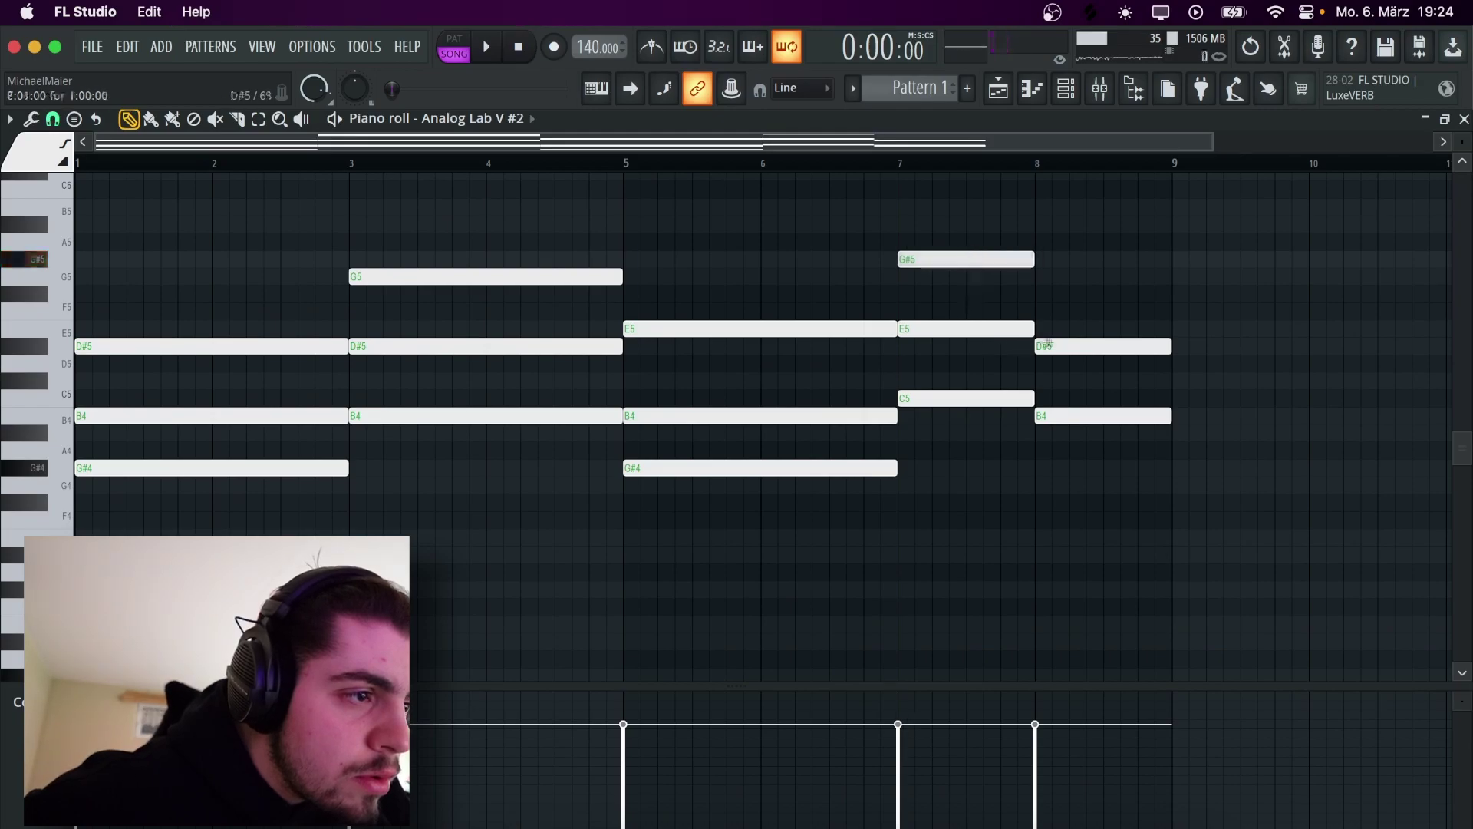
pyautogui.click(1052, 287)
pyautogui.press('space')
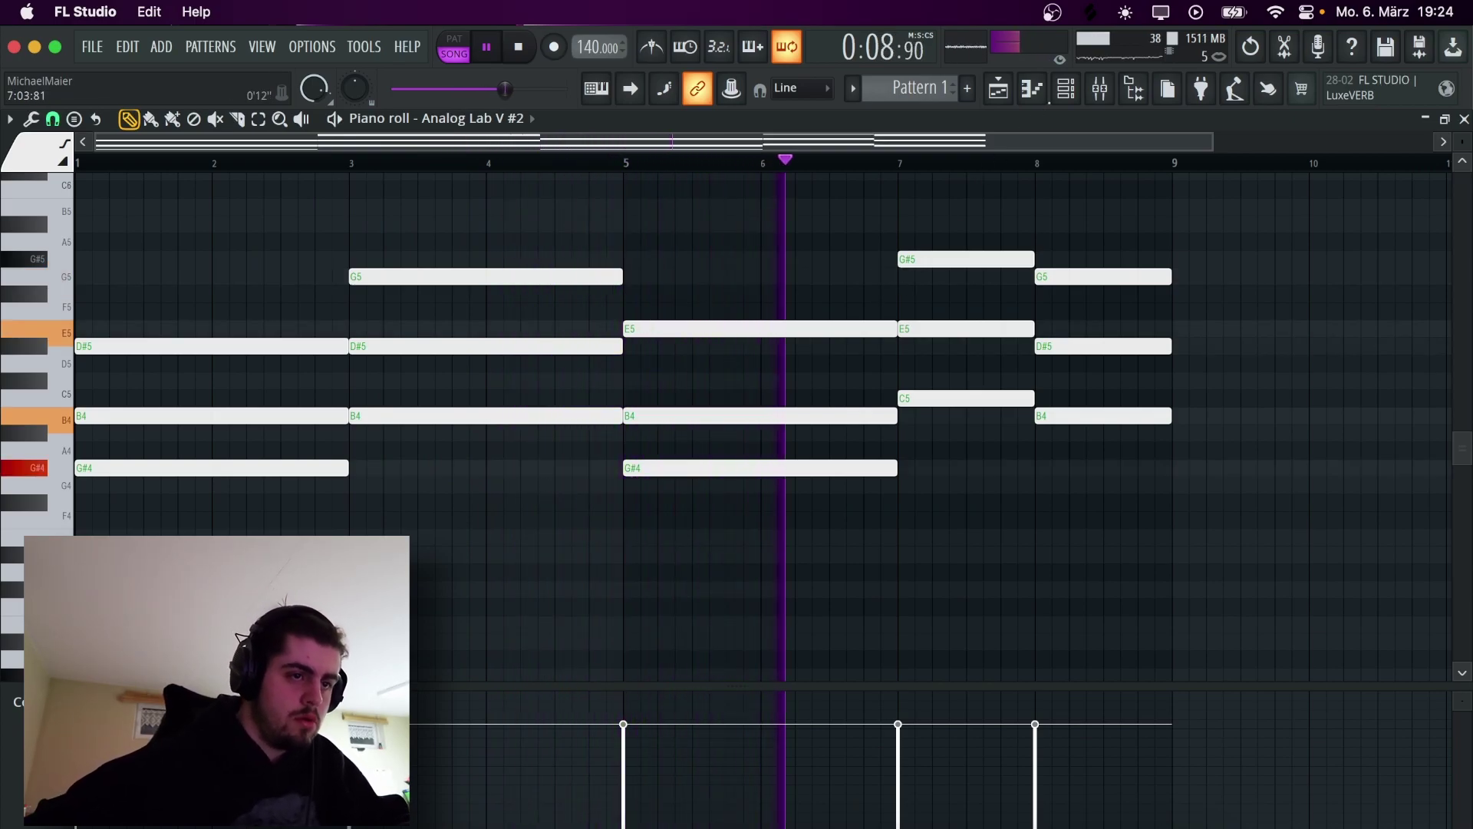
# Set the channel rack filter to All so the audio clip channels are listed too
pyautogui.press('F6')
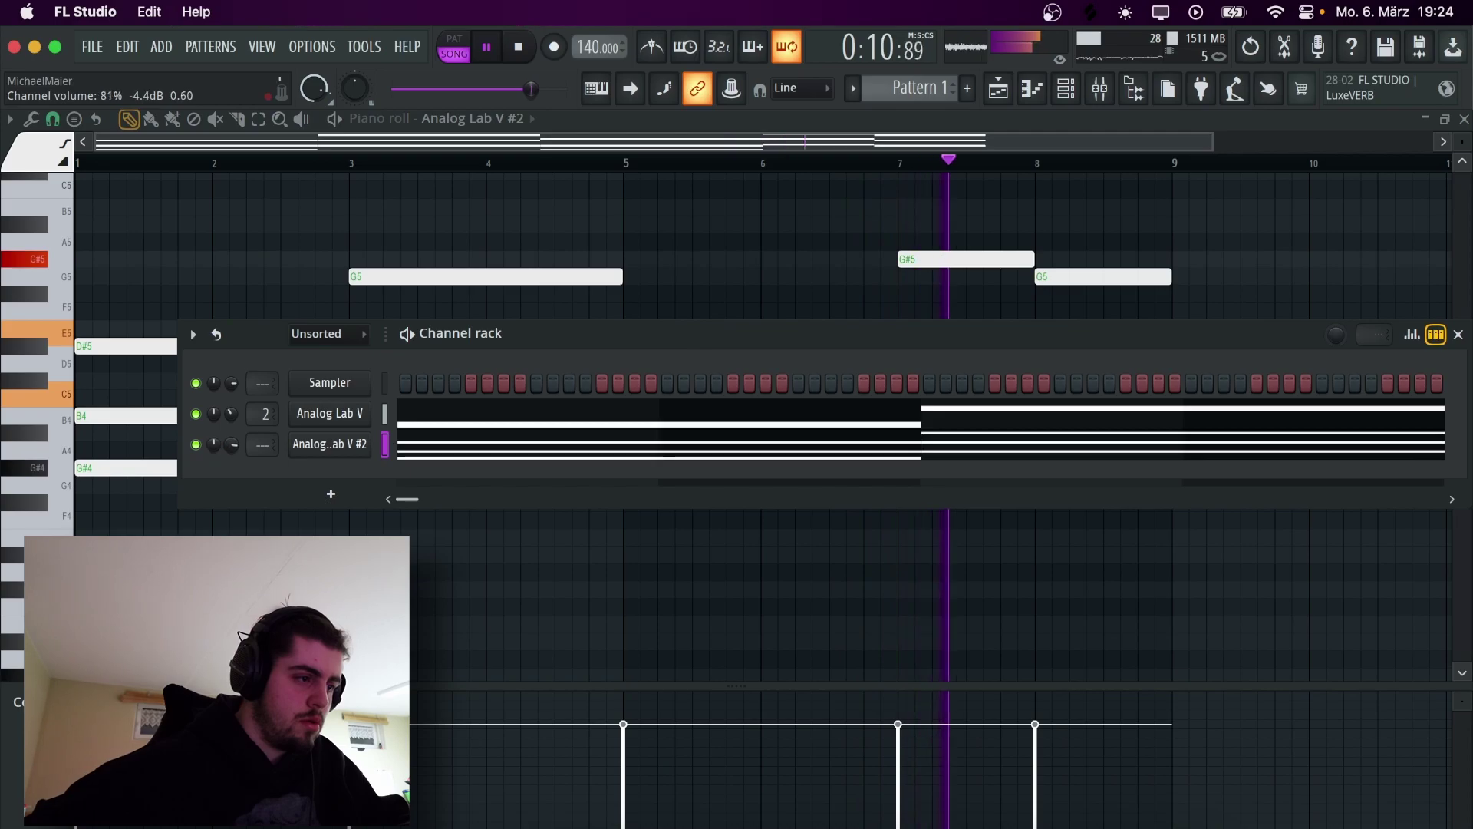
pyautogui.click(327, 333)
pyautogui.click(303, 352)
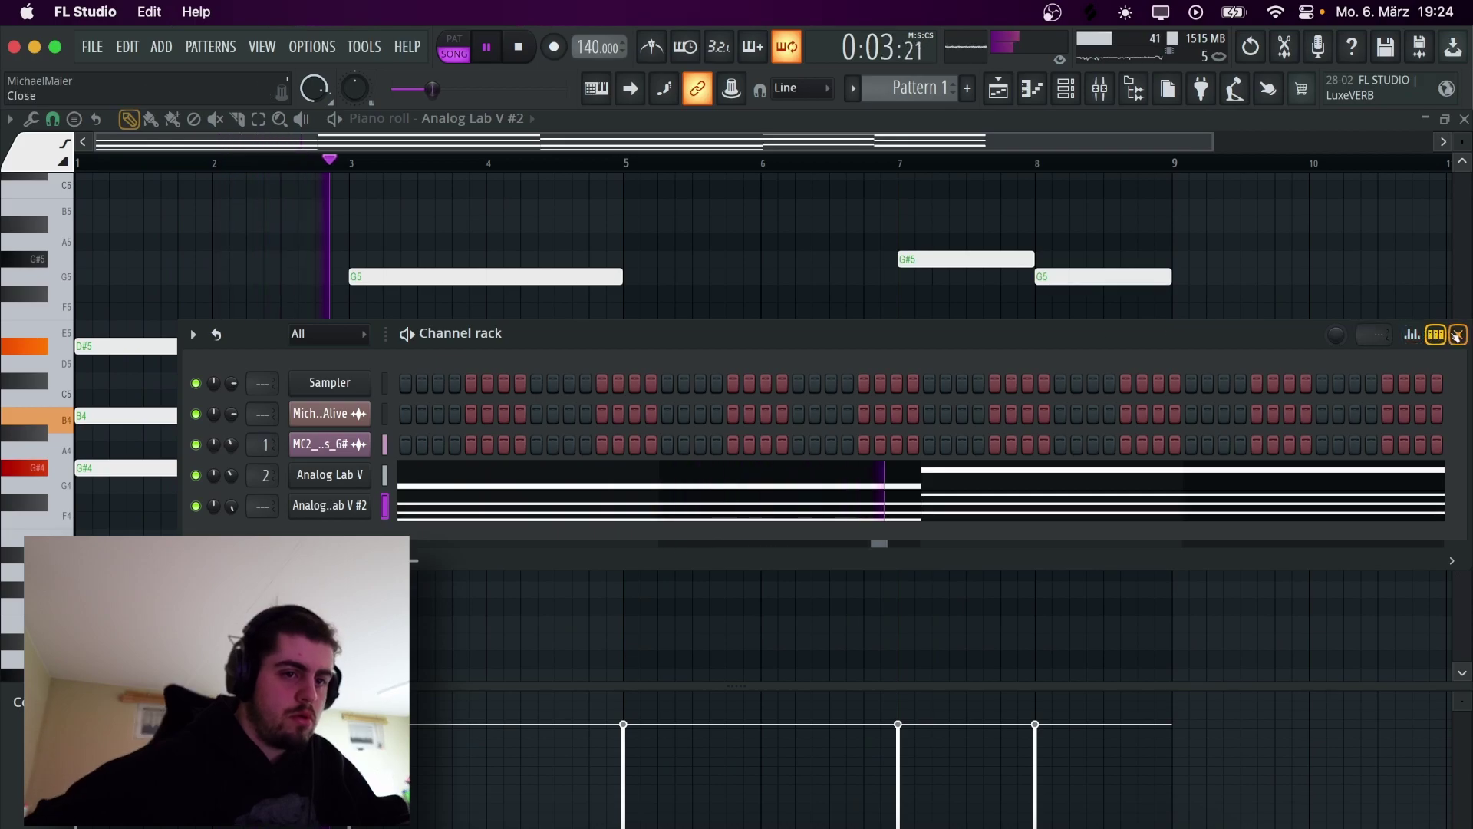
pyautogui.click(1456, 336)
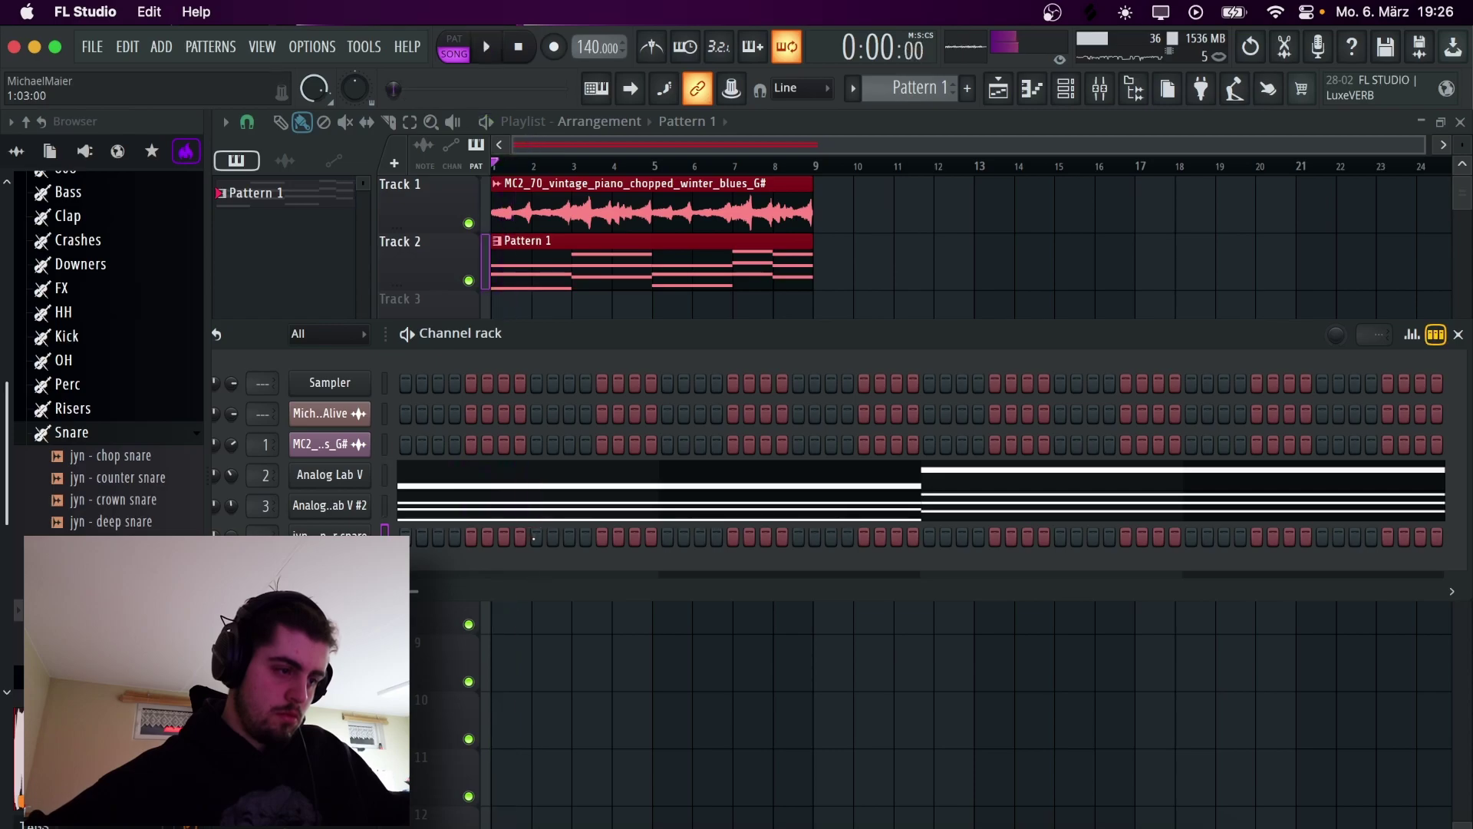
# Create Pattern 2 for the snare and place a snare hit on its ninth step
pyautogui.press('space')
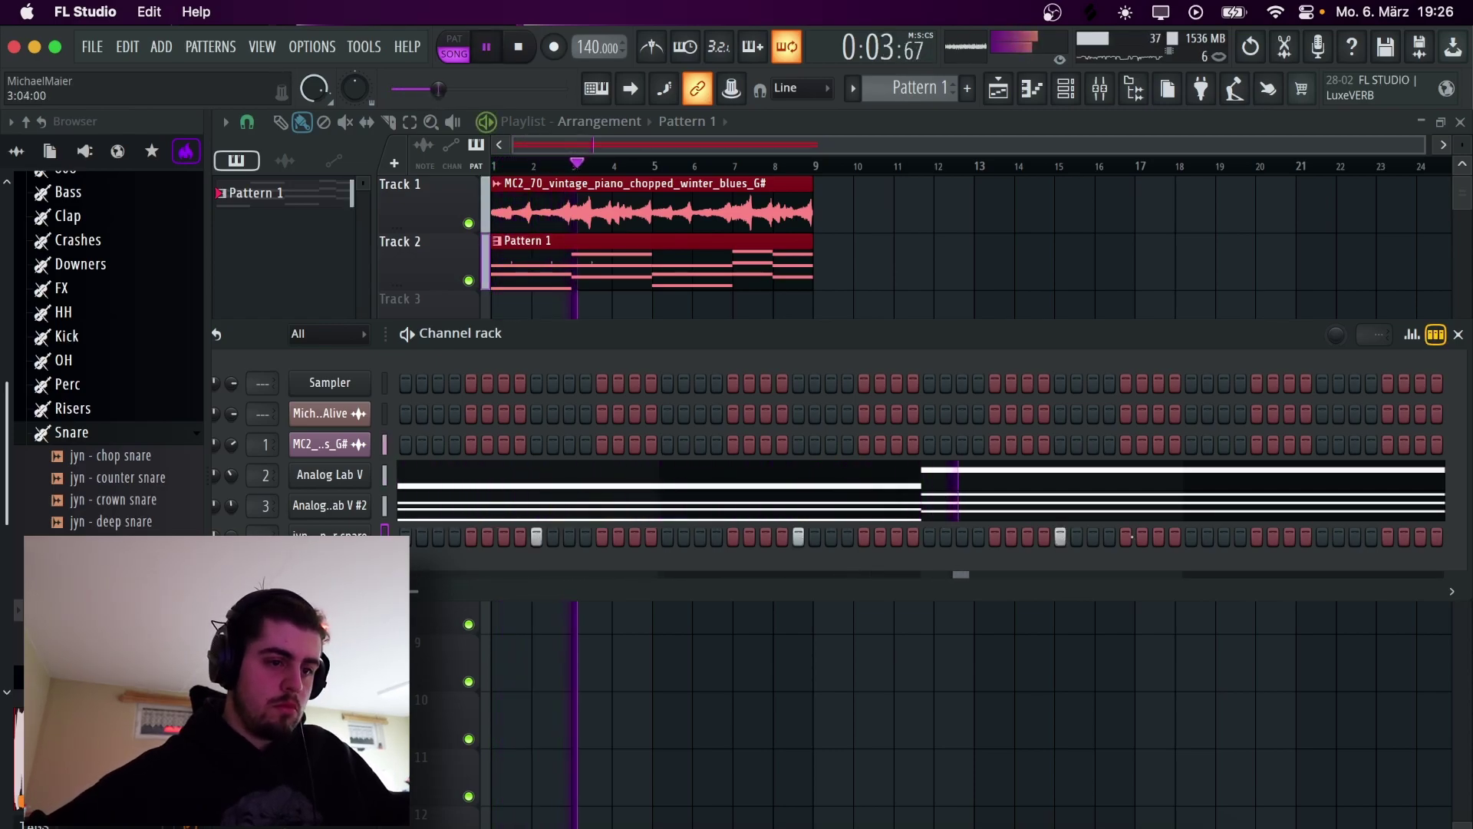
pyautogui.press('space')
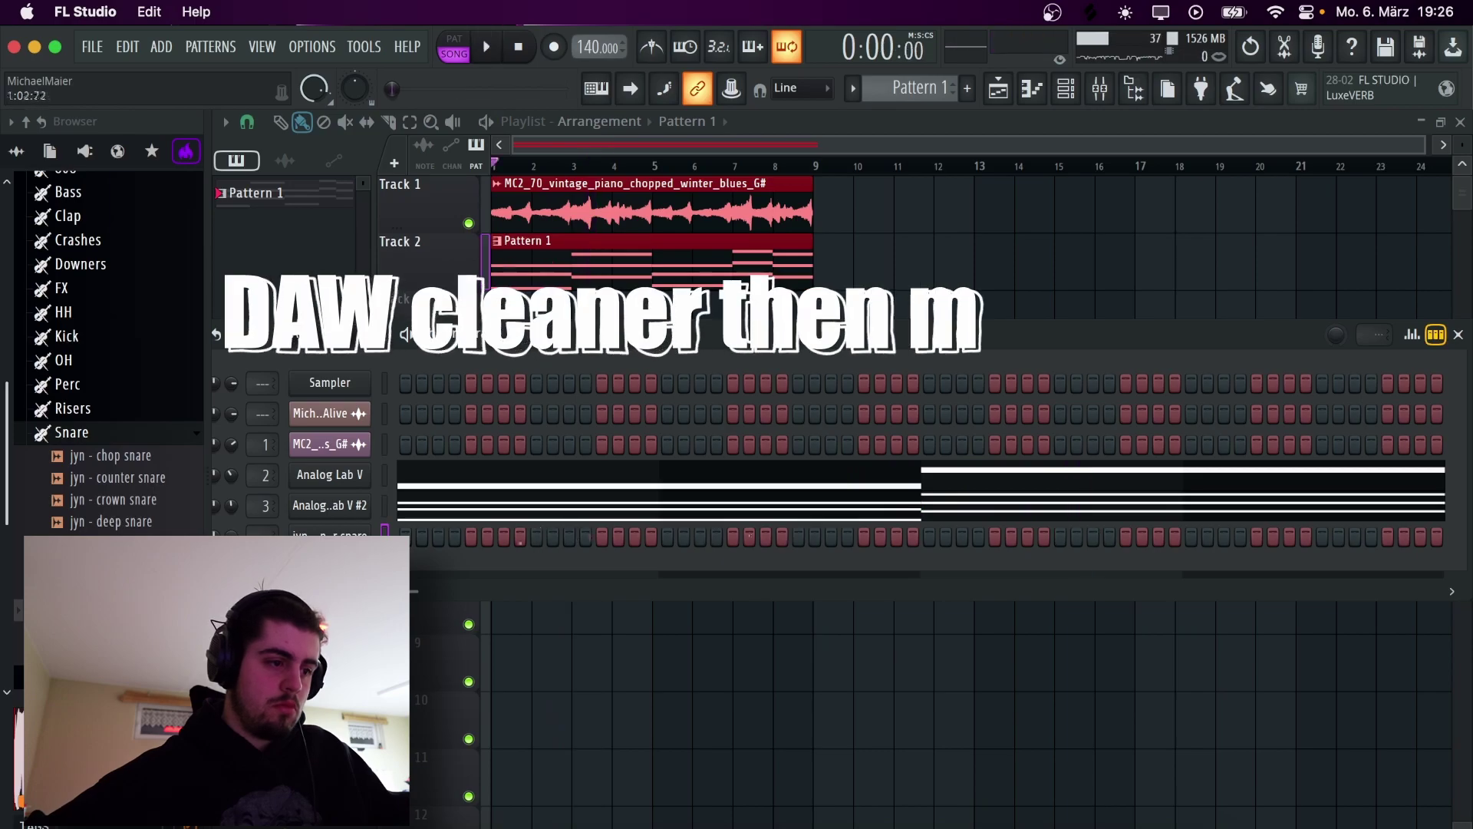
pyautogui.click(968, 87)
pyautogui.click(989, 114)
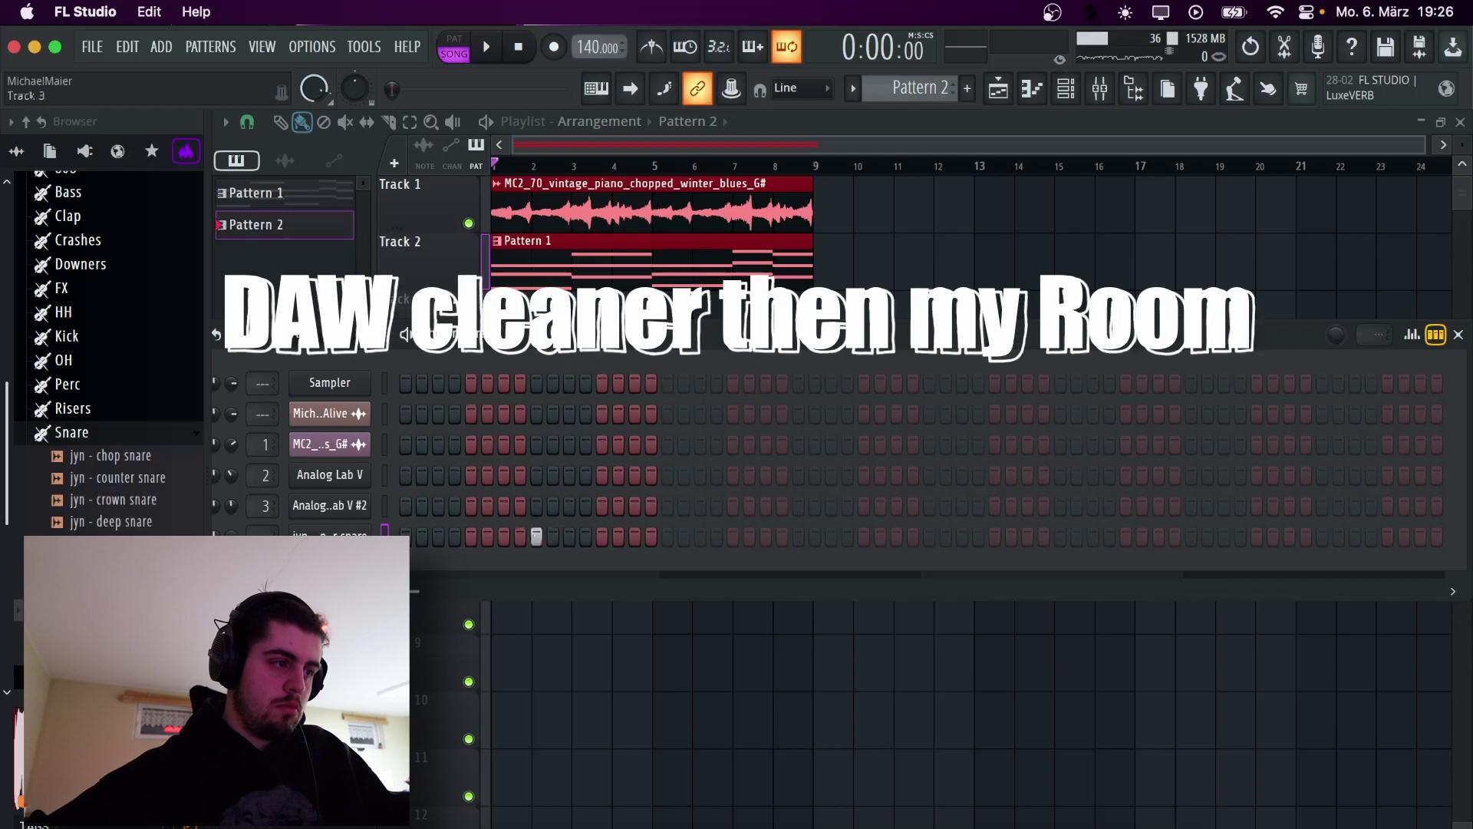
# Place Pattern 2 clips at bars 1 and 5 of playlist Track 3 and hide the browser
pyautogui.press('F6')
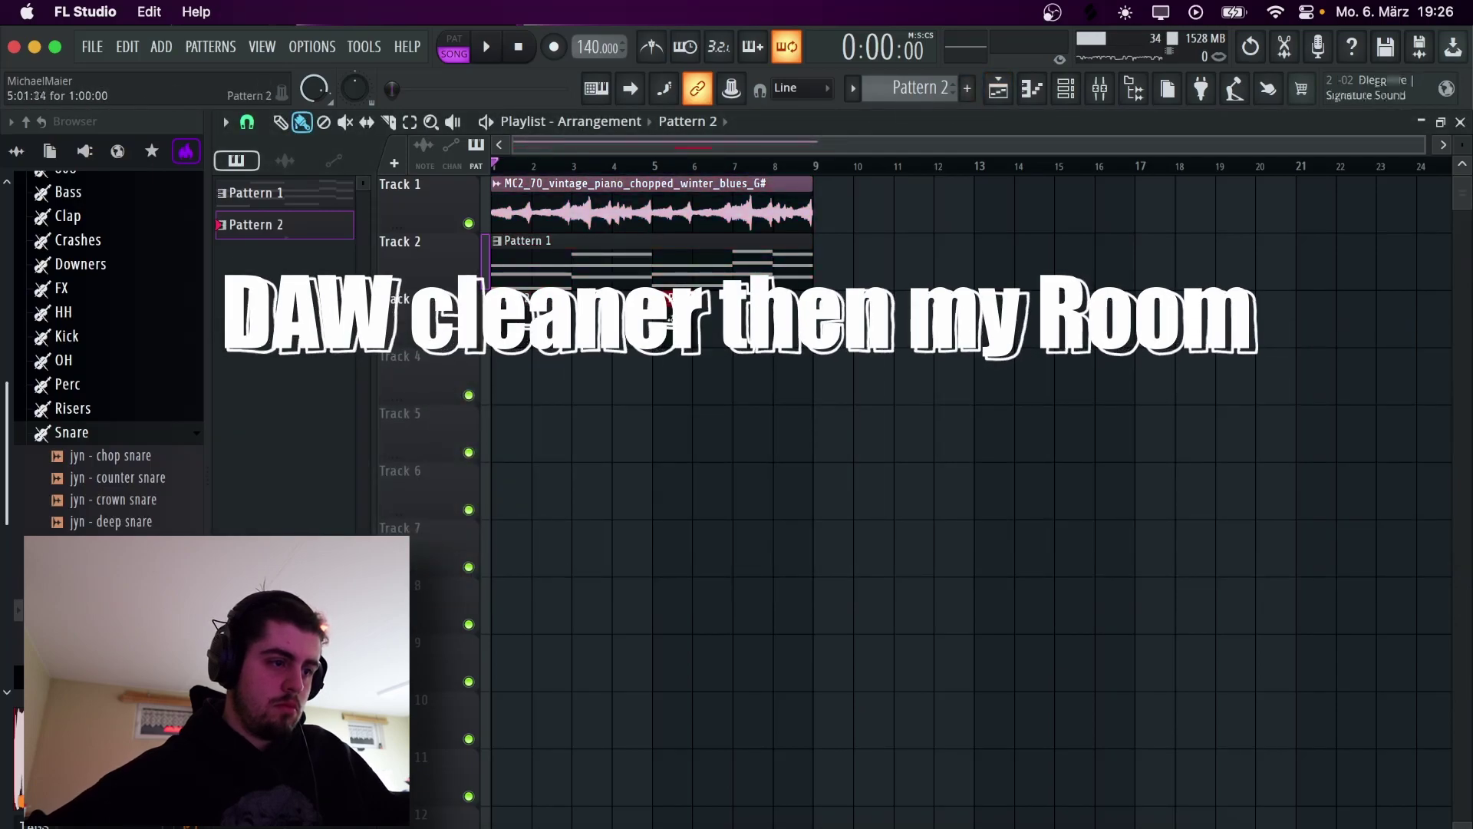
pyautogui.click(1065, 90)
pyautogui.click(1065, 90)
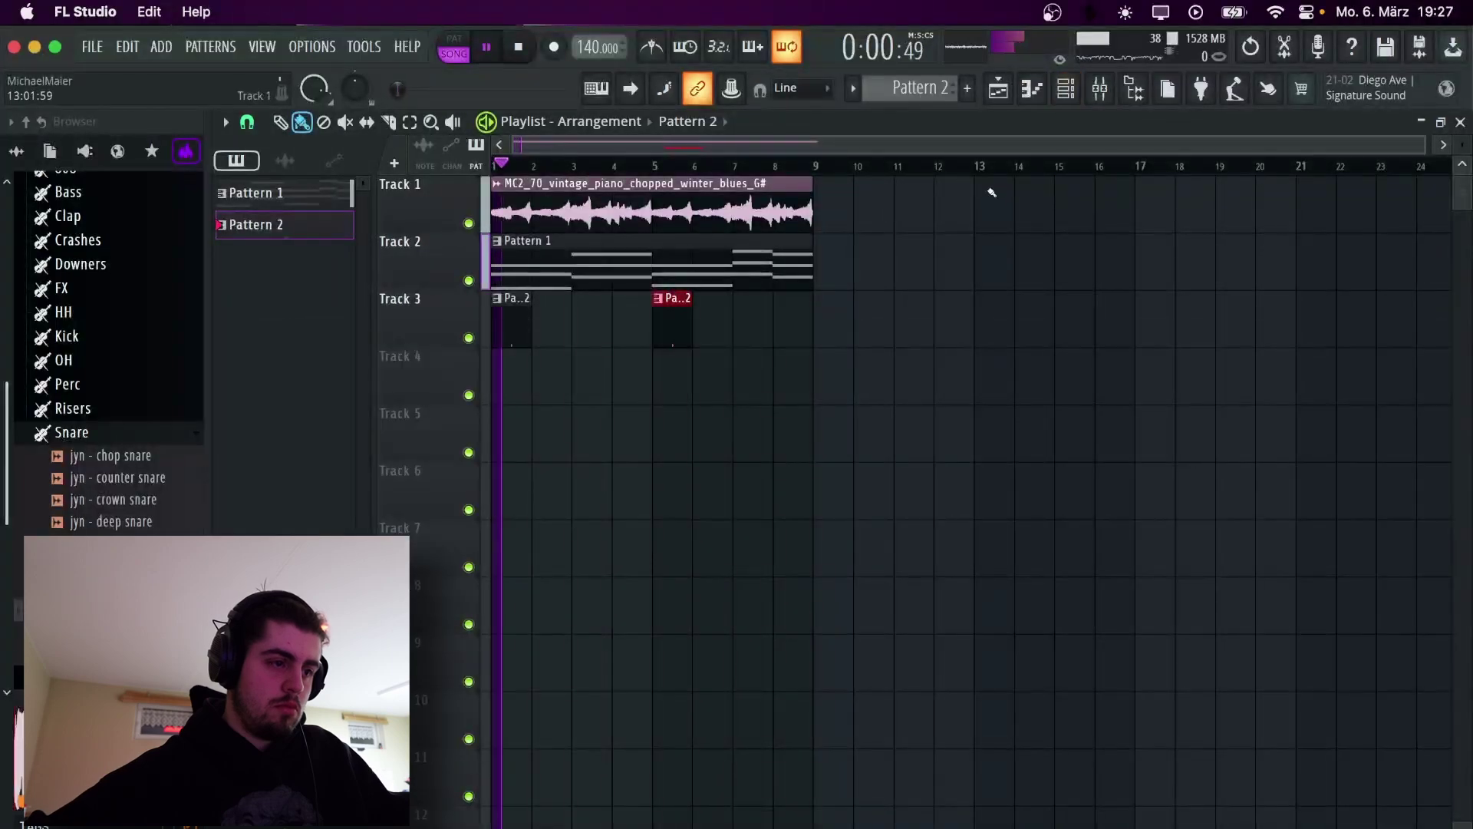
pyautogui.click(1125, 90)
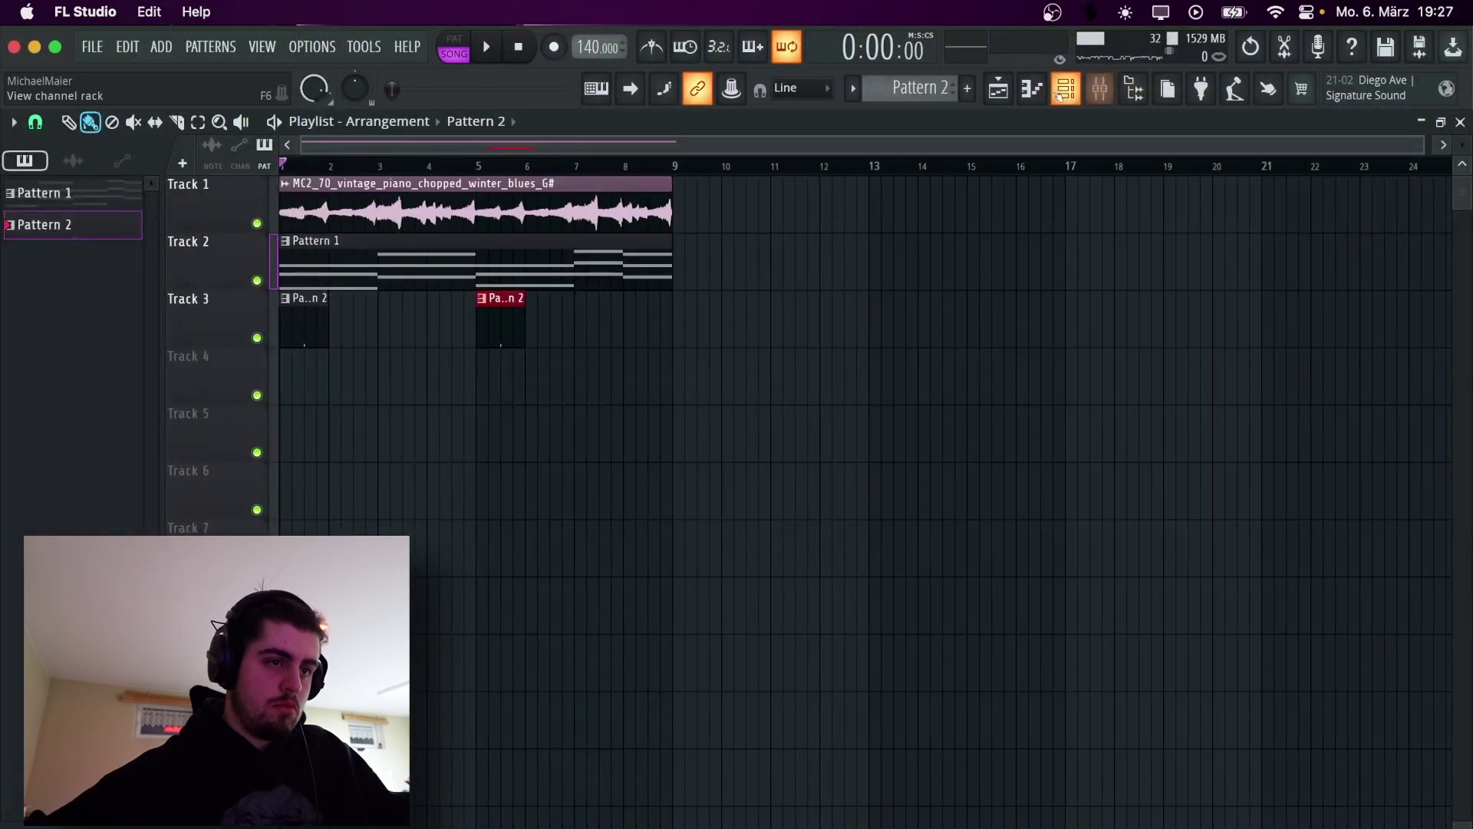
# Extend the Pattern 2 snare to four bars with hits on steps 25, 35, 41 and 57
pyautogui.press('F6')
pyautogui.press('space')
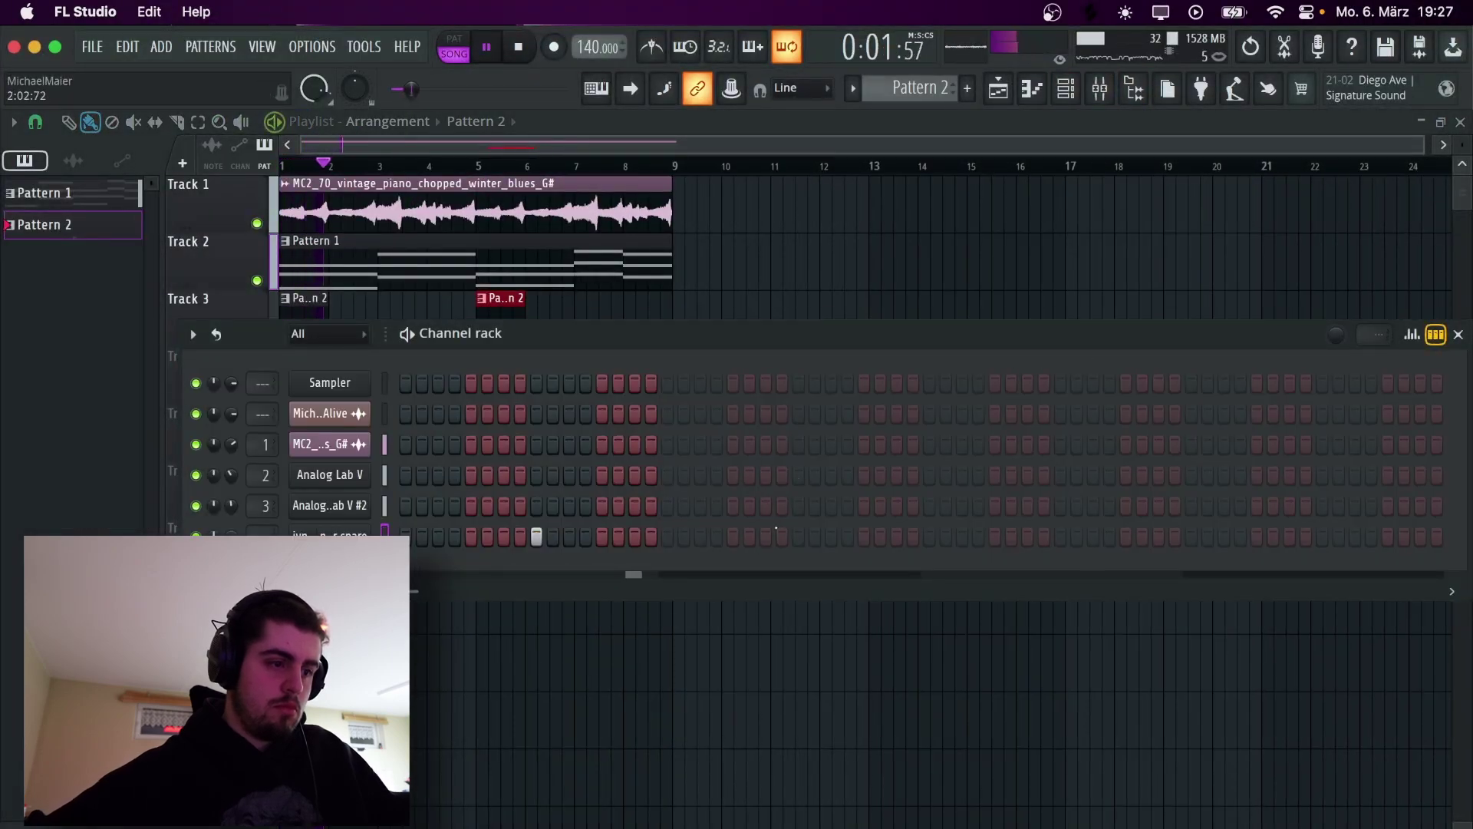
pyautogui.click(904, 537)
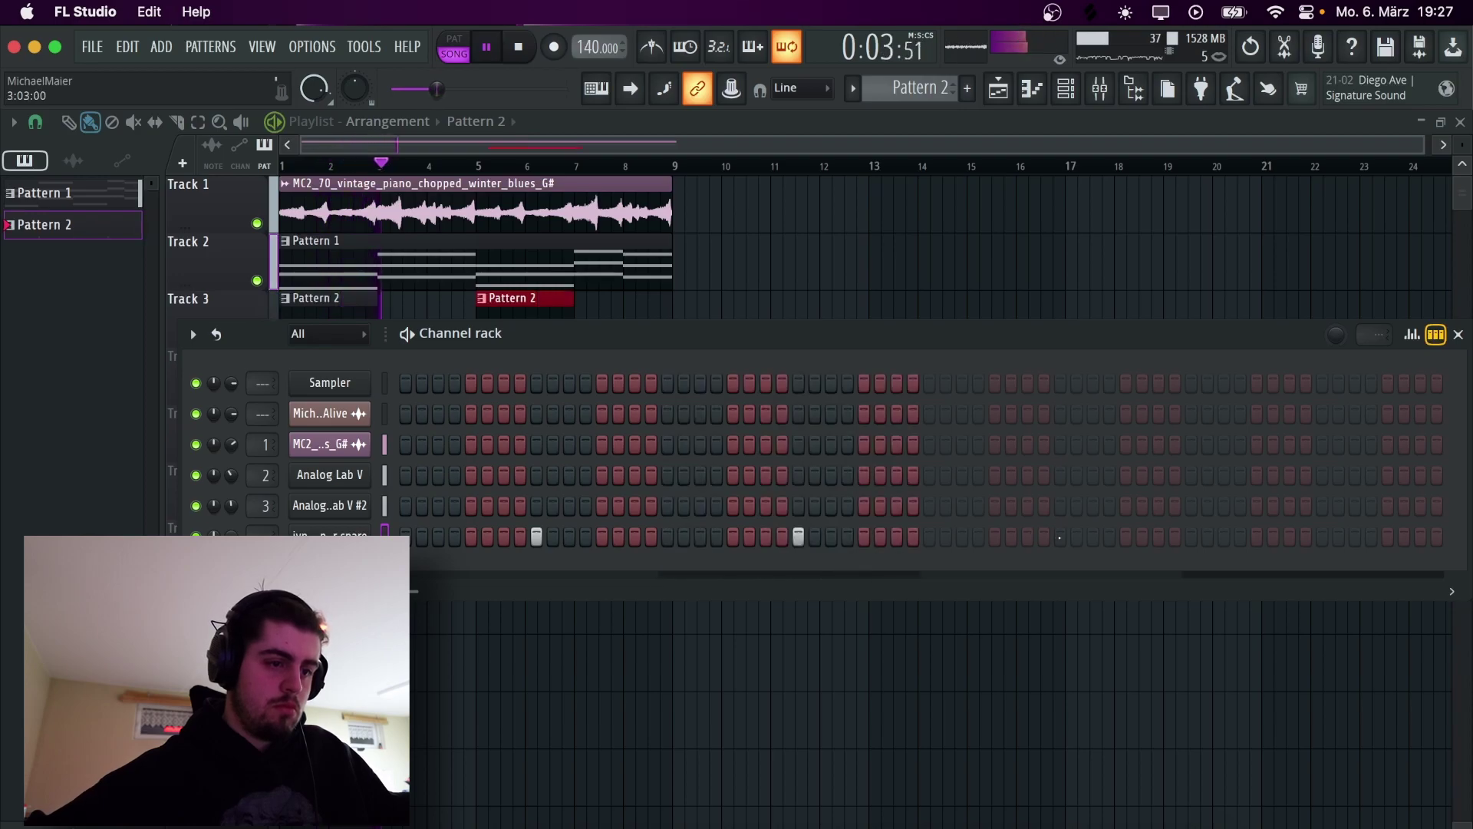
pyautogui.press('space')
pyautogui.click(961, 538)
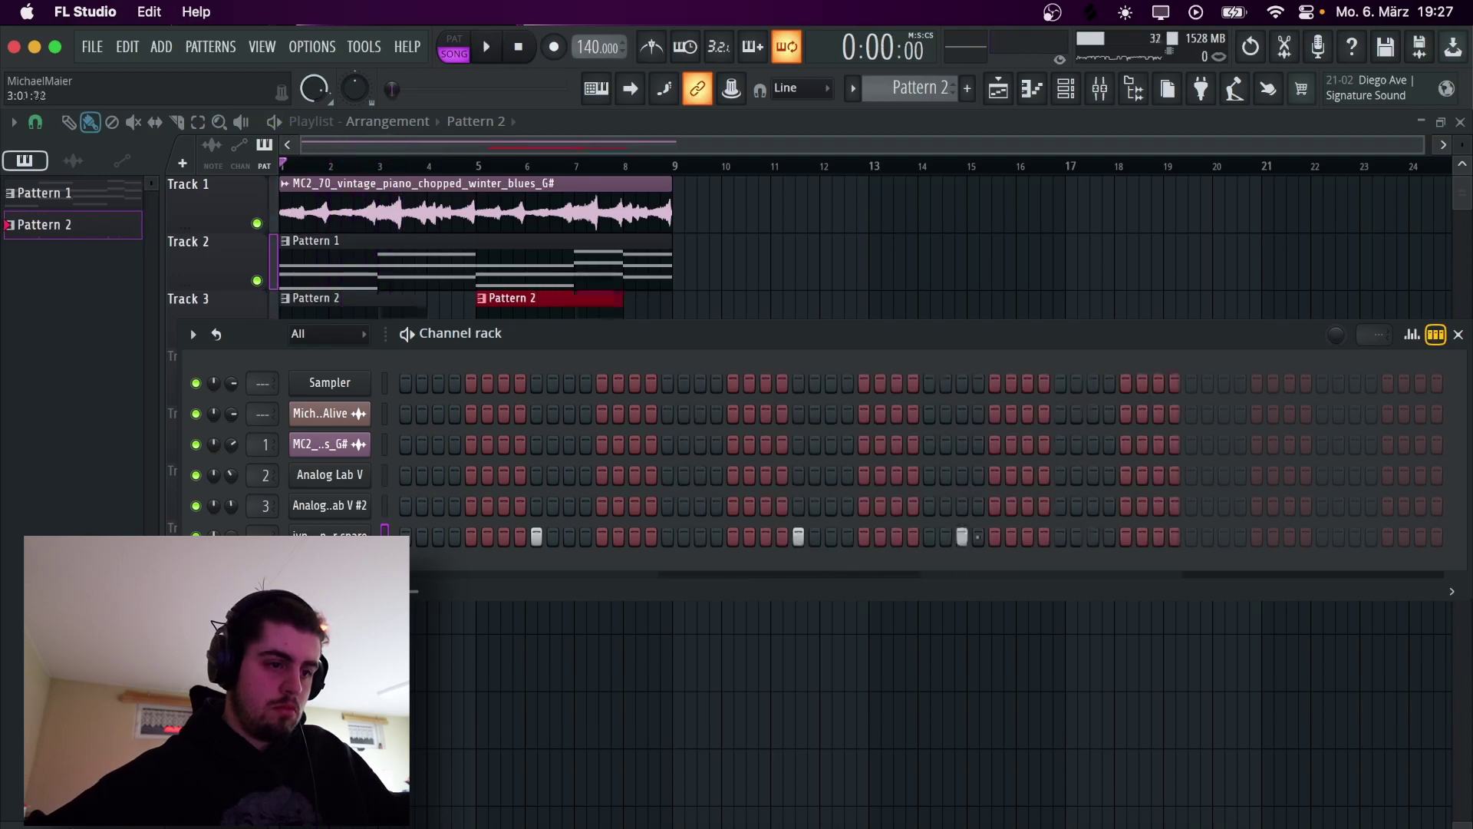
pyautogui.press('space')
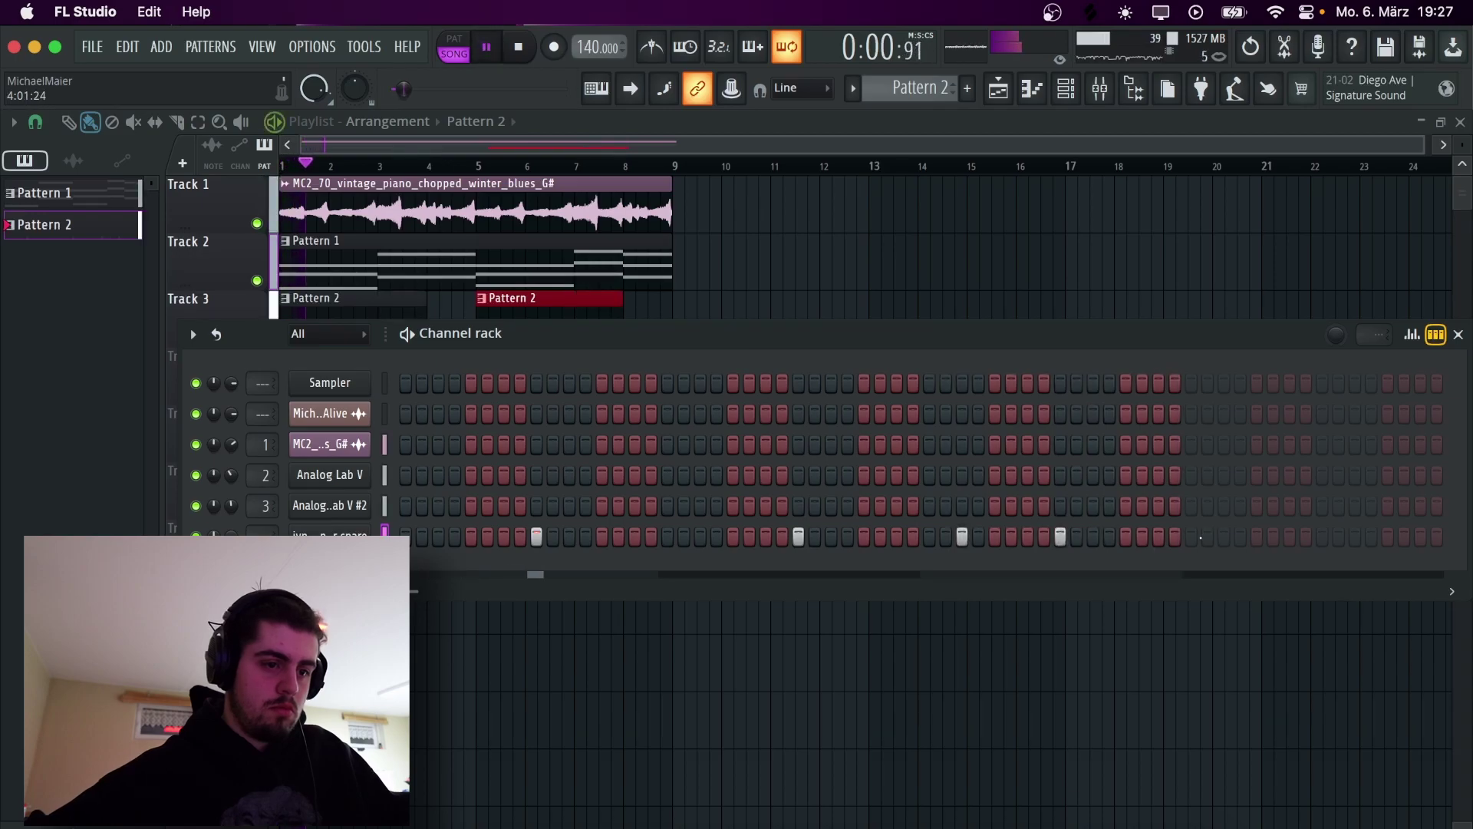
pyautogui.click(1317, 538)
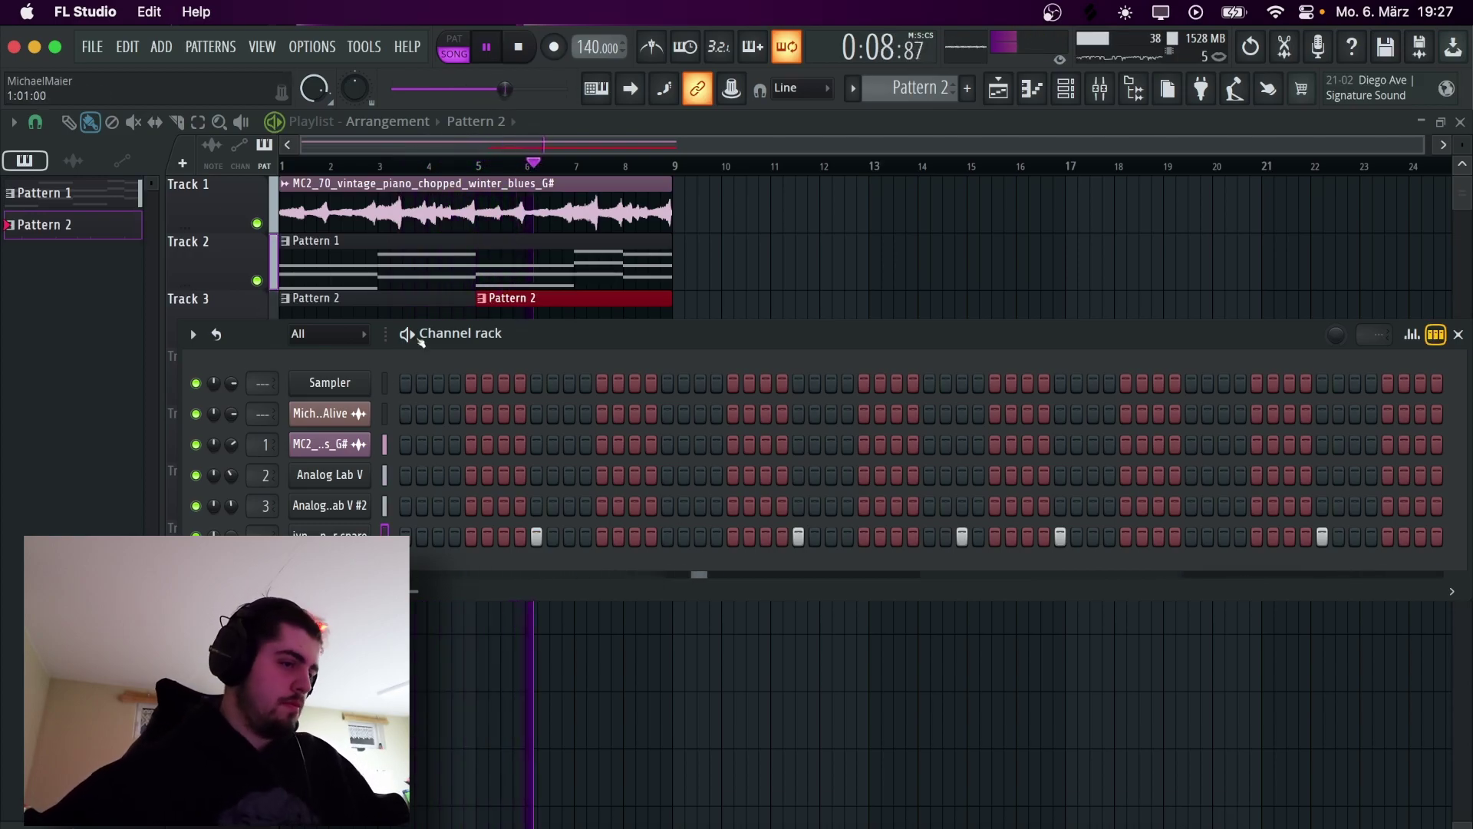
# Add the jyn - addict HH hi-hat sample to Pattern 2, program its rhythm across four bars, and play it
pyautogui.click(1136, 88)
pyautogui.click(1136, 88)
pyautogui.click(1135, 88)
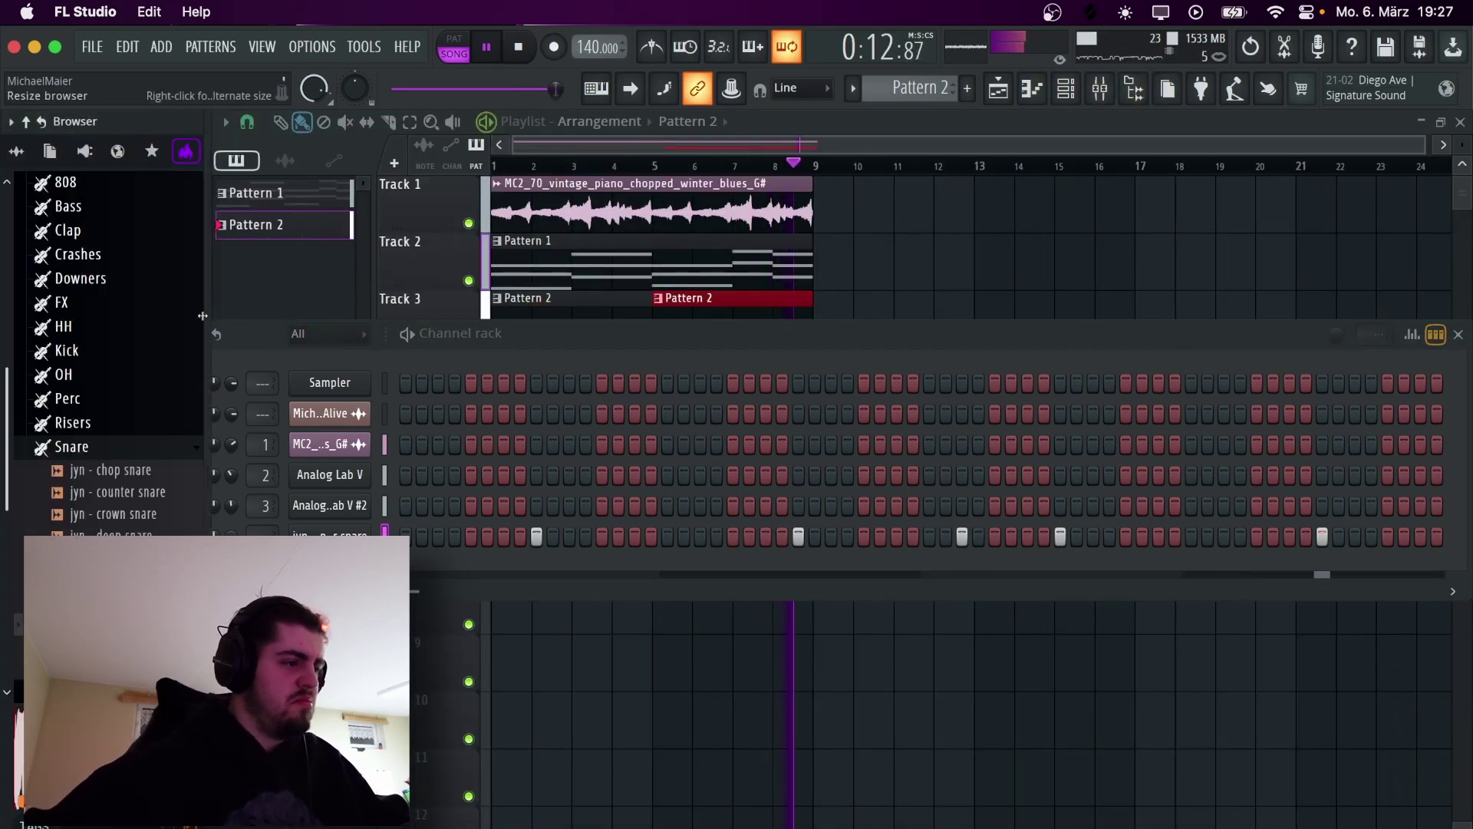
pyautogui.click(63, 326)
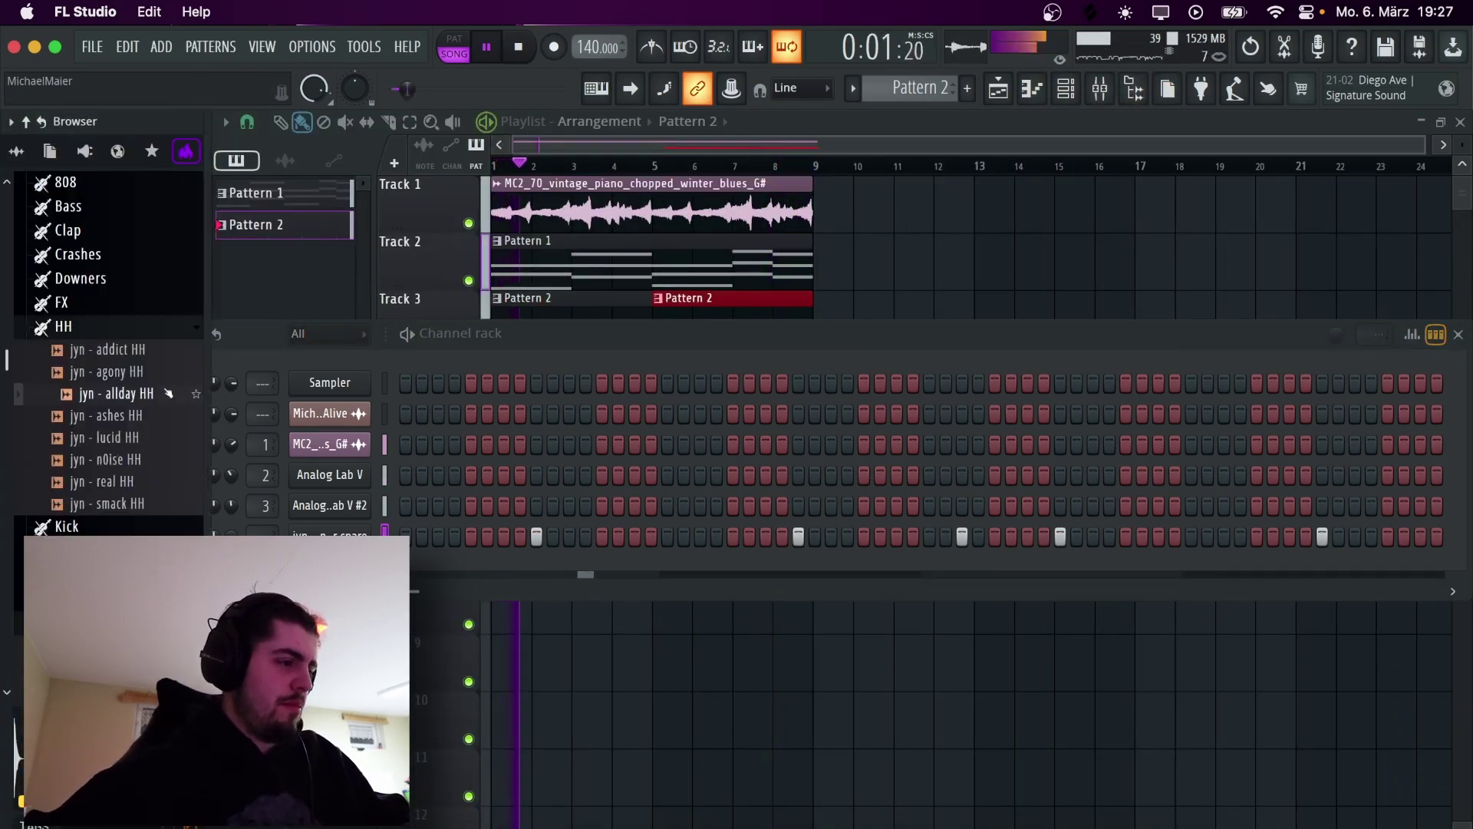
pyautogui.press('space')
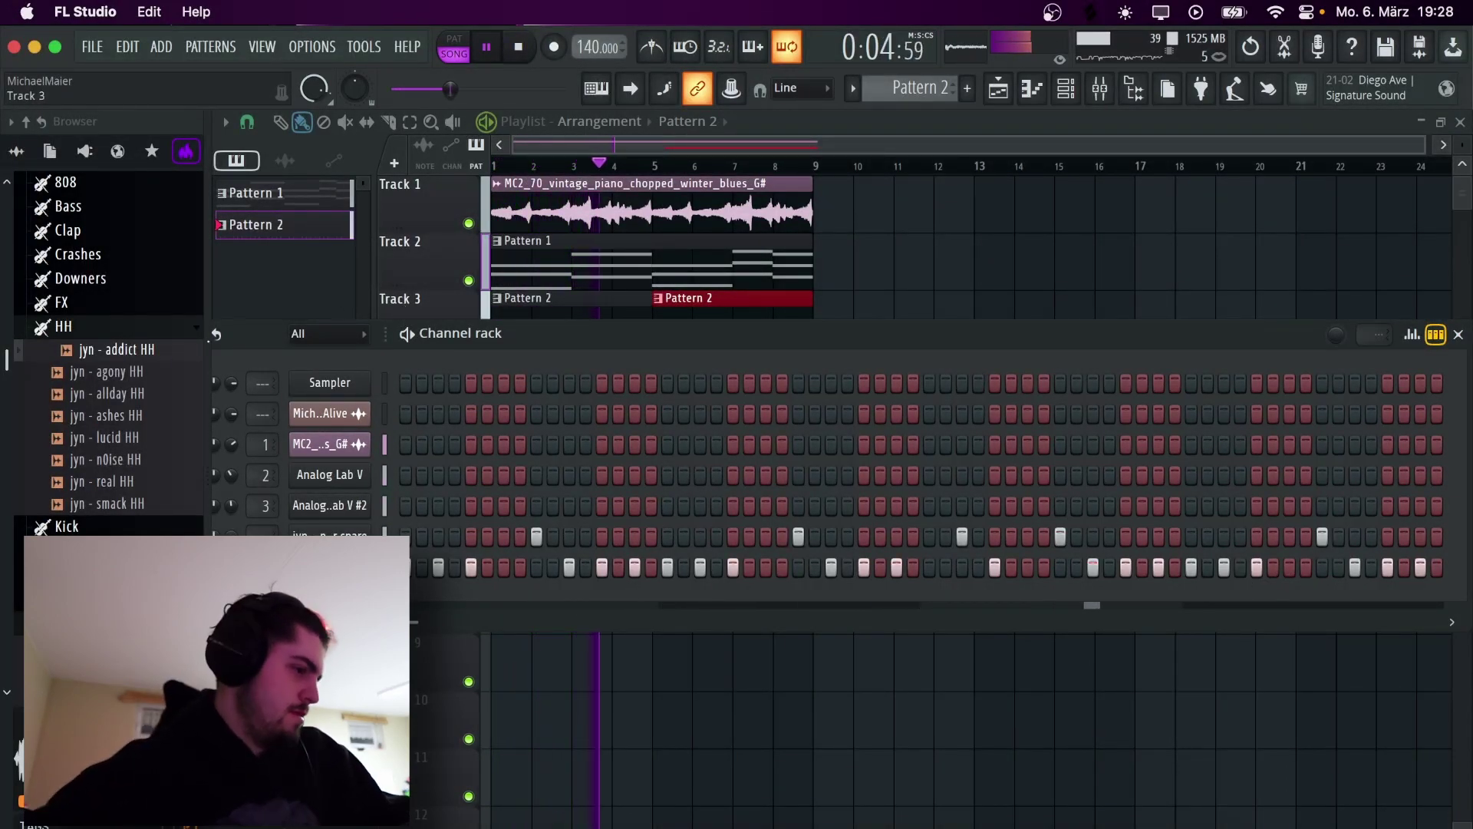
# Preview claps in the OhMyGod kit and add the jyn - layer clap sample as a channel below the hi-hat in Pattern 2
pyautogui.click(148, 333)
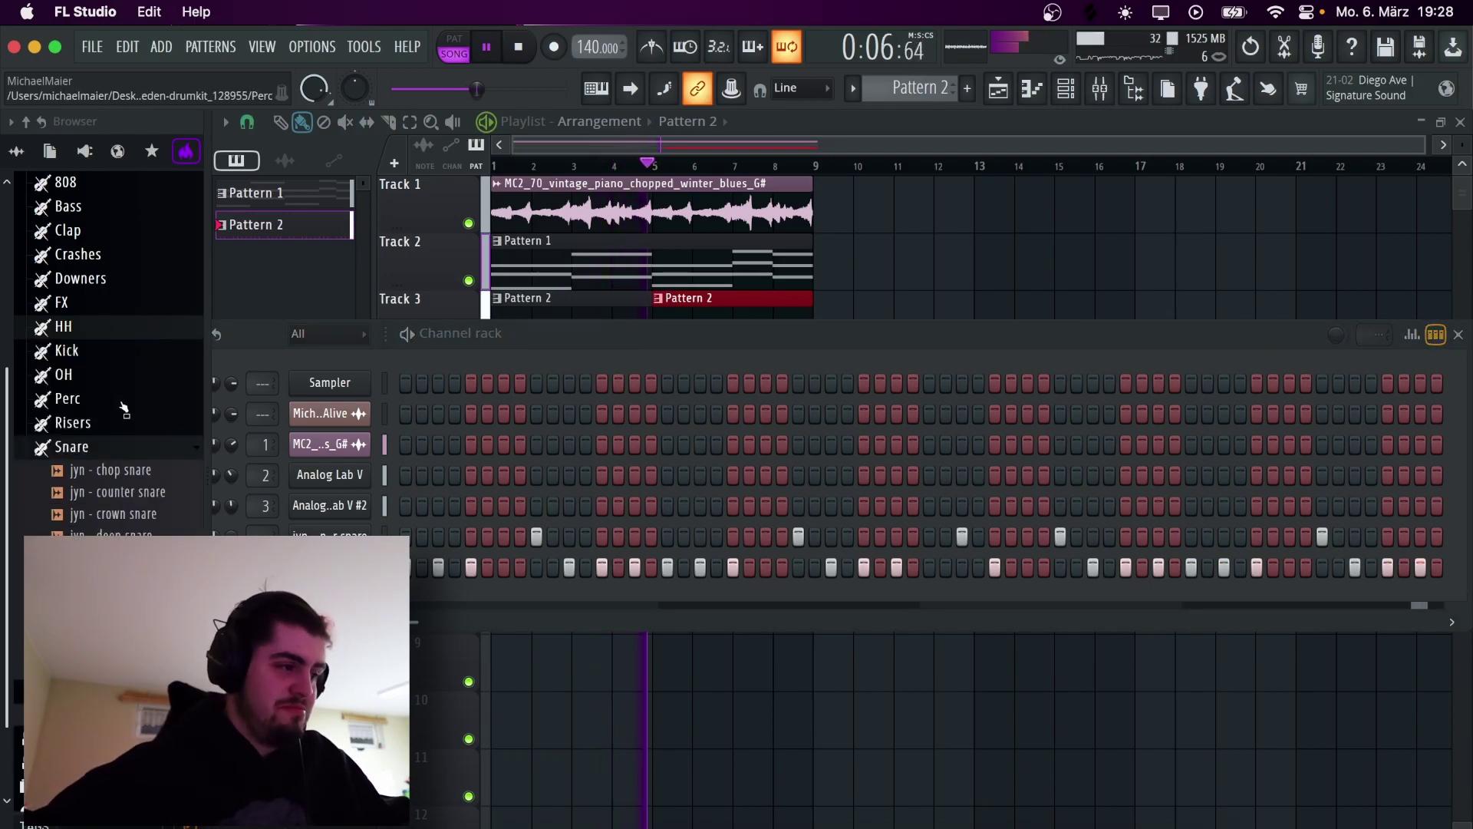
pyautogui.scroll(3, 104, 438)
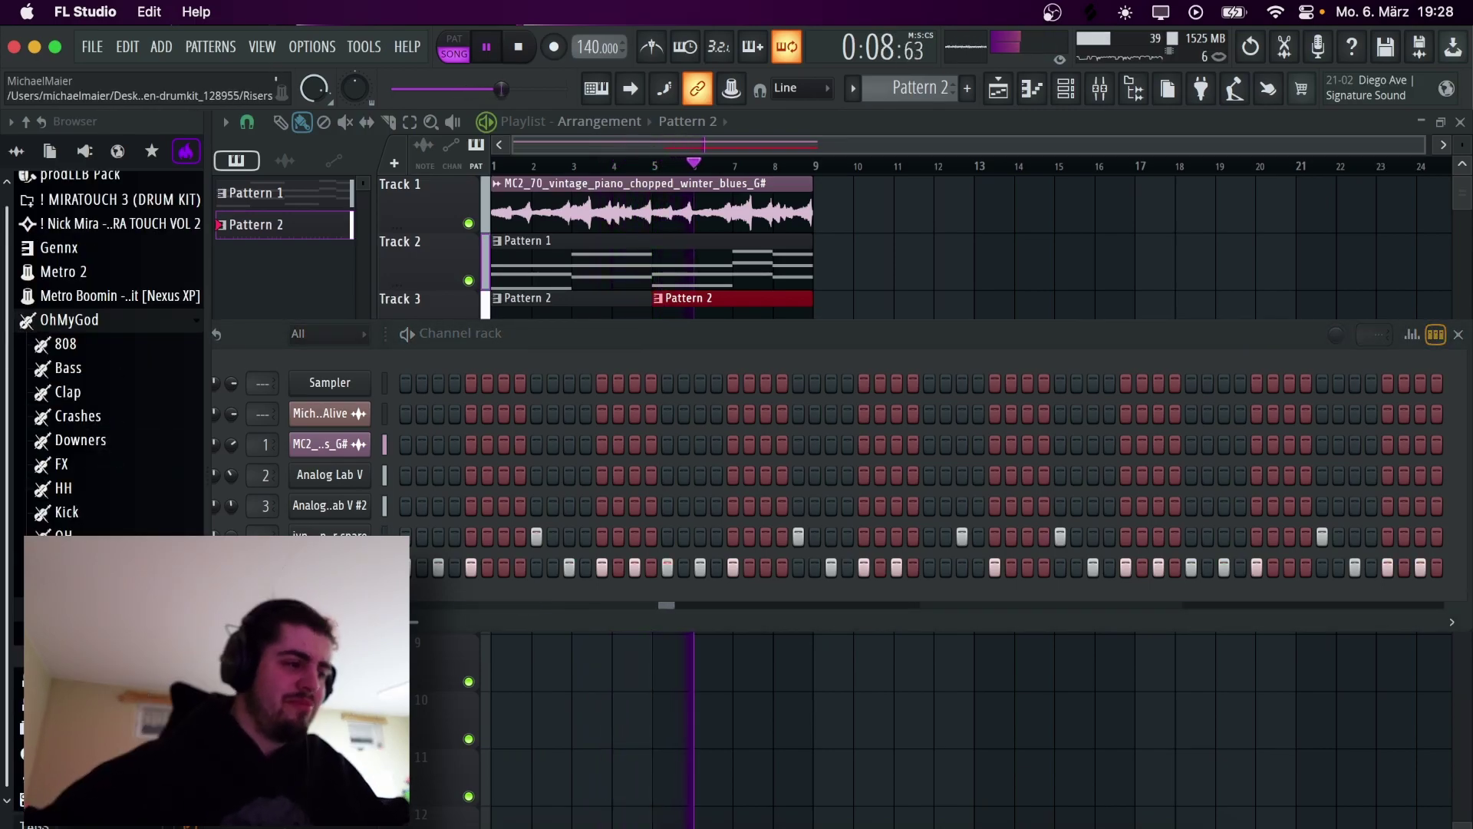
pyautogui.click(77, 393)
pyautogui.click(90, 437)
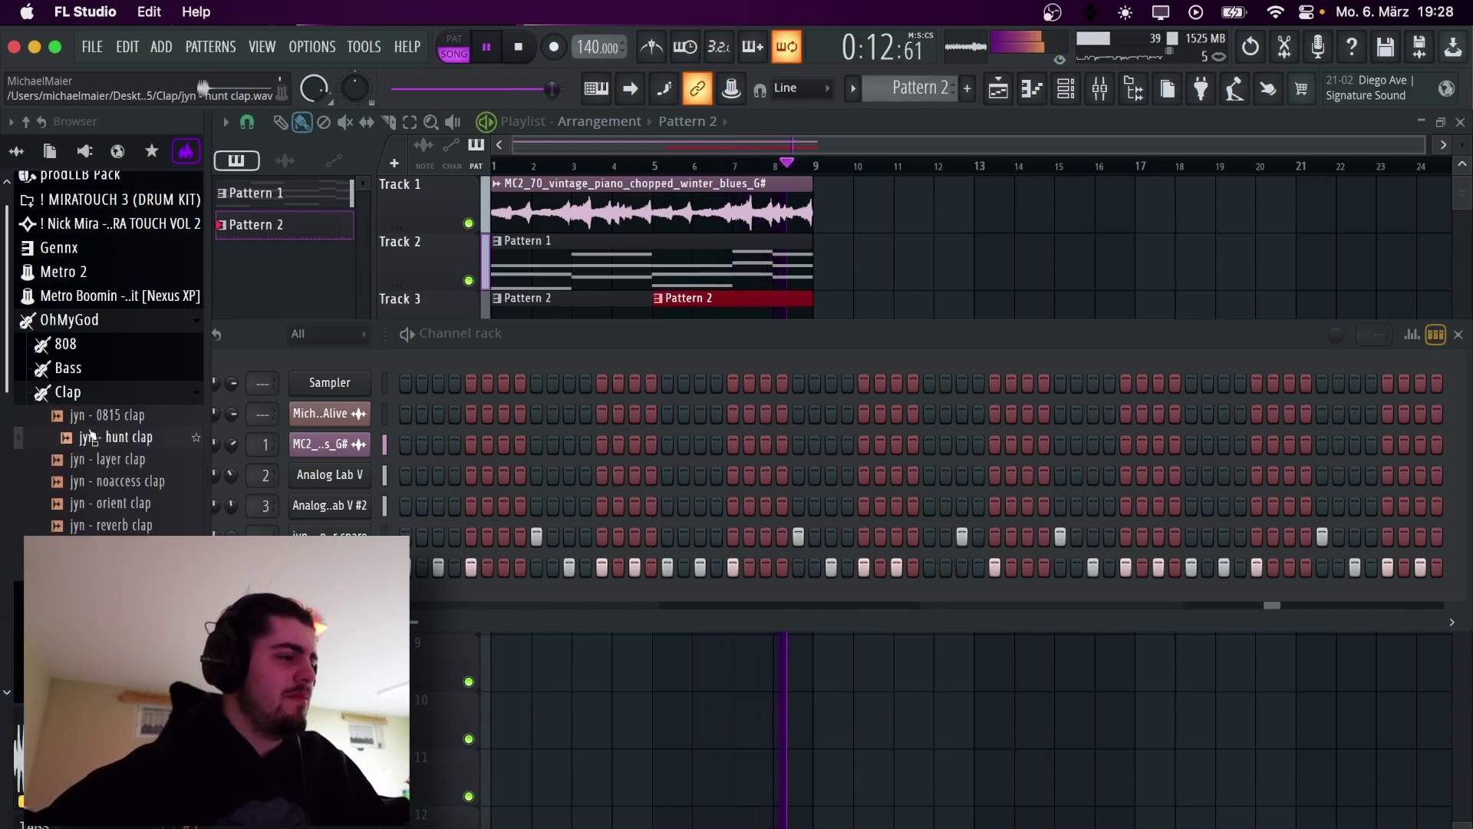
pyautogui.click(96, 466)
pyautogui.moveTo(95, 467); pyautogui.dragTo(330, 595)
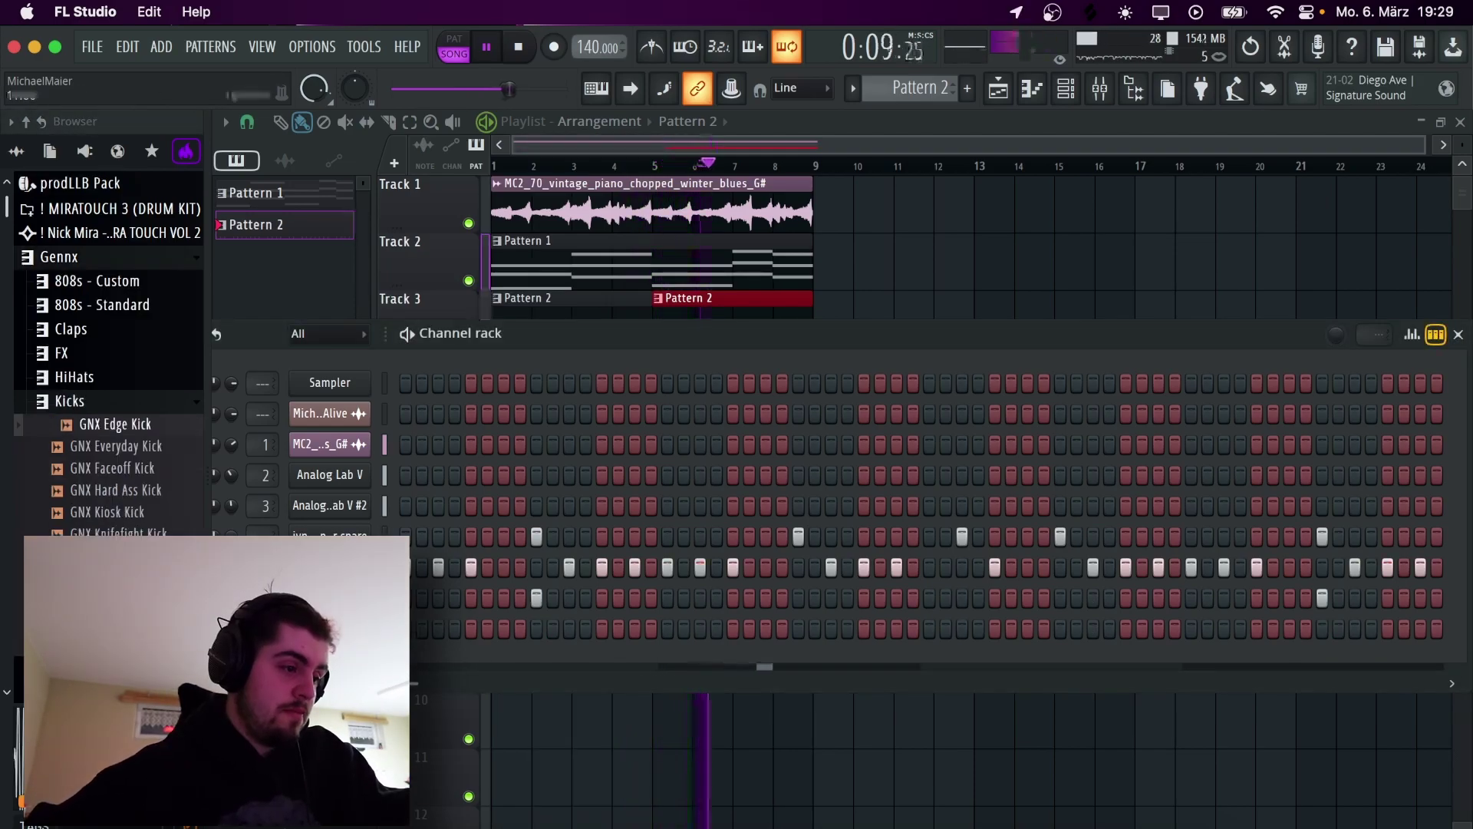
# Fill the kick channel with a hit every four steps, preview GNX Everyday Kick, and add a kick on step 56
pyautogui.rightClick(549, 629)
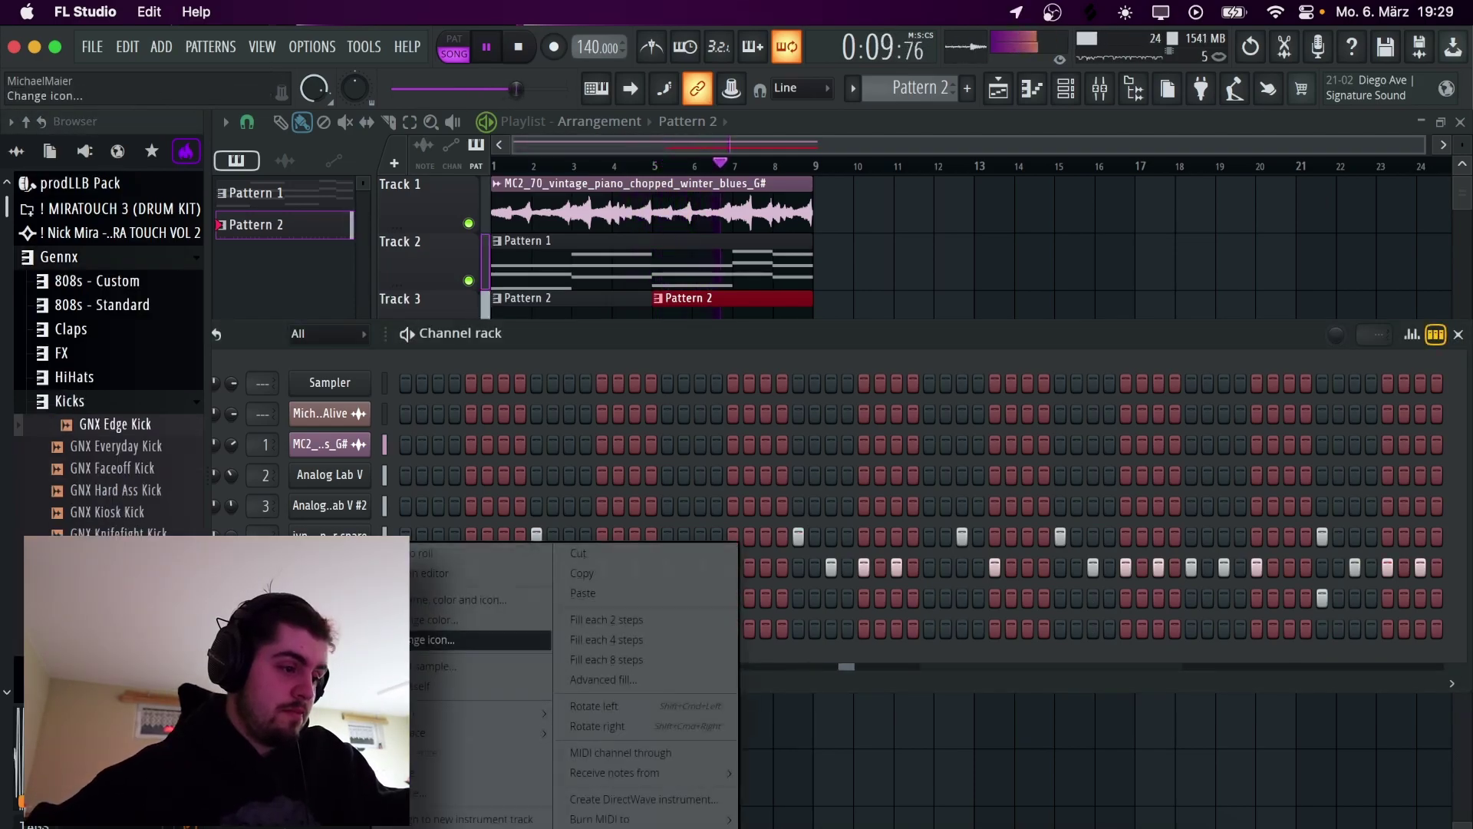
pyautogui.click(594, 638)
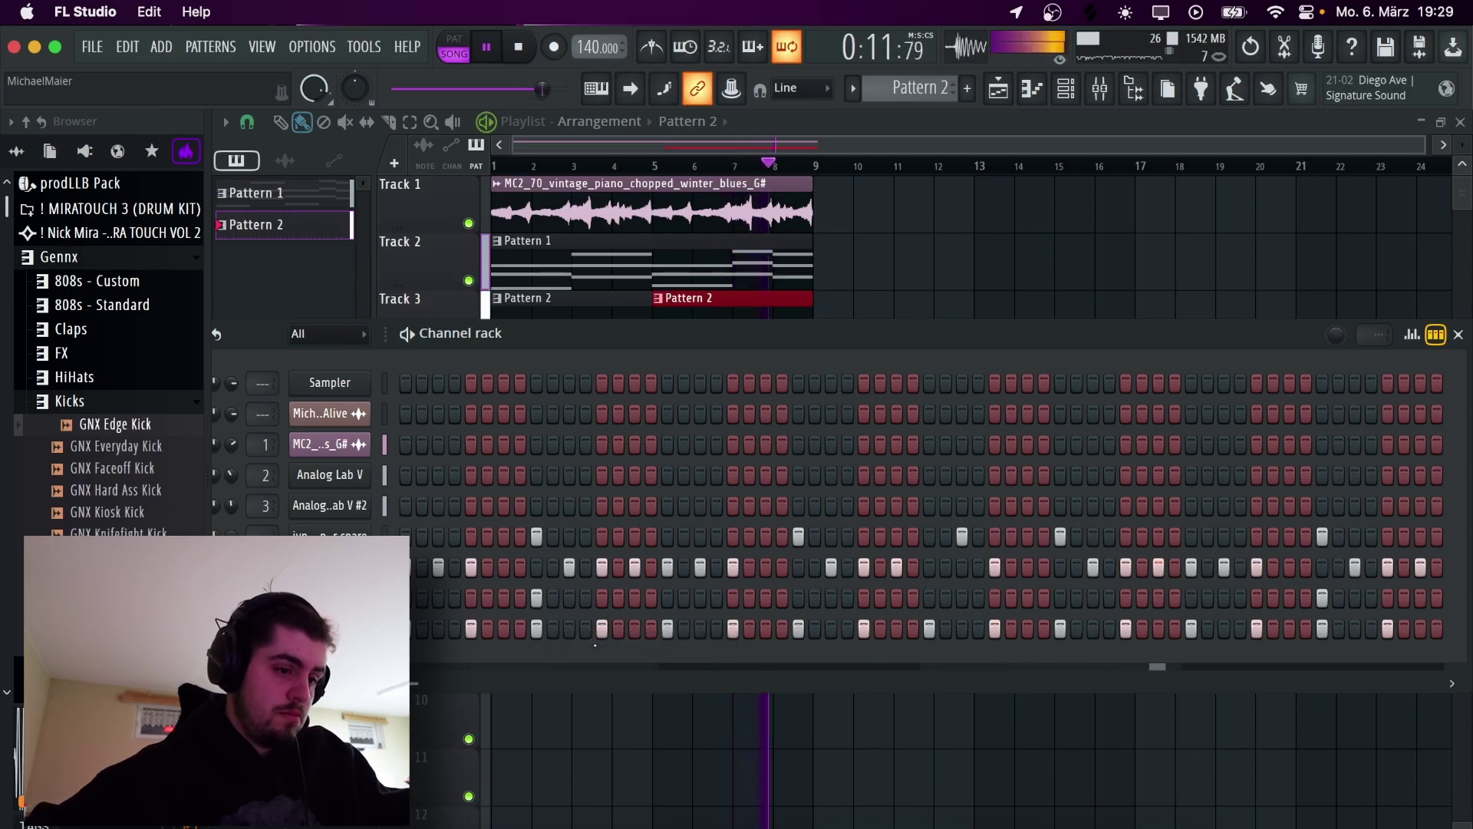
pyautogui.press('Down')
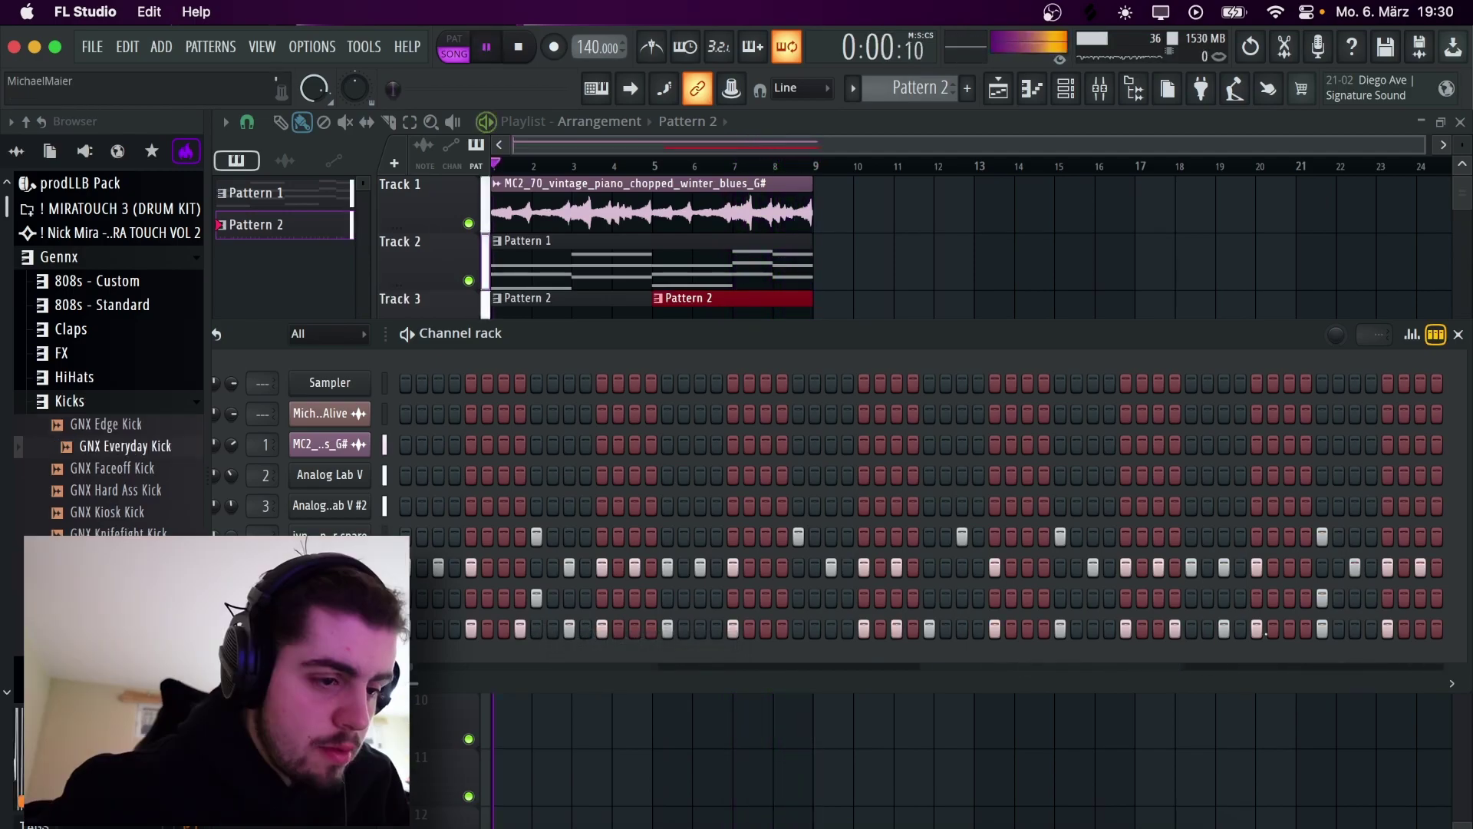
pyautogui.click(1306, 629)
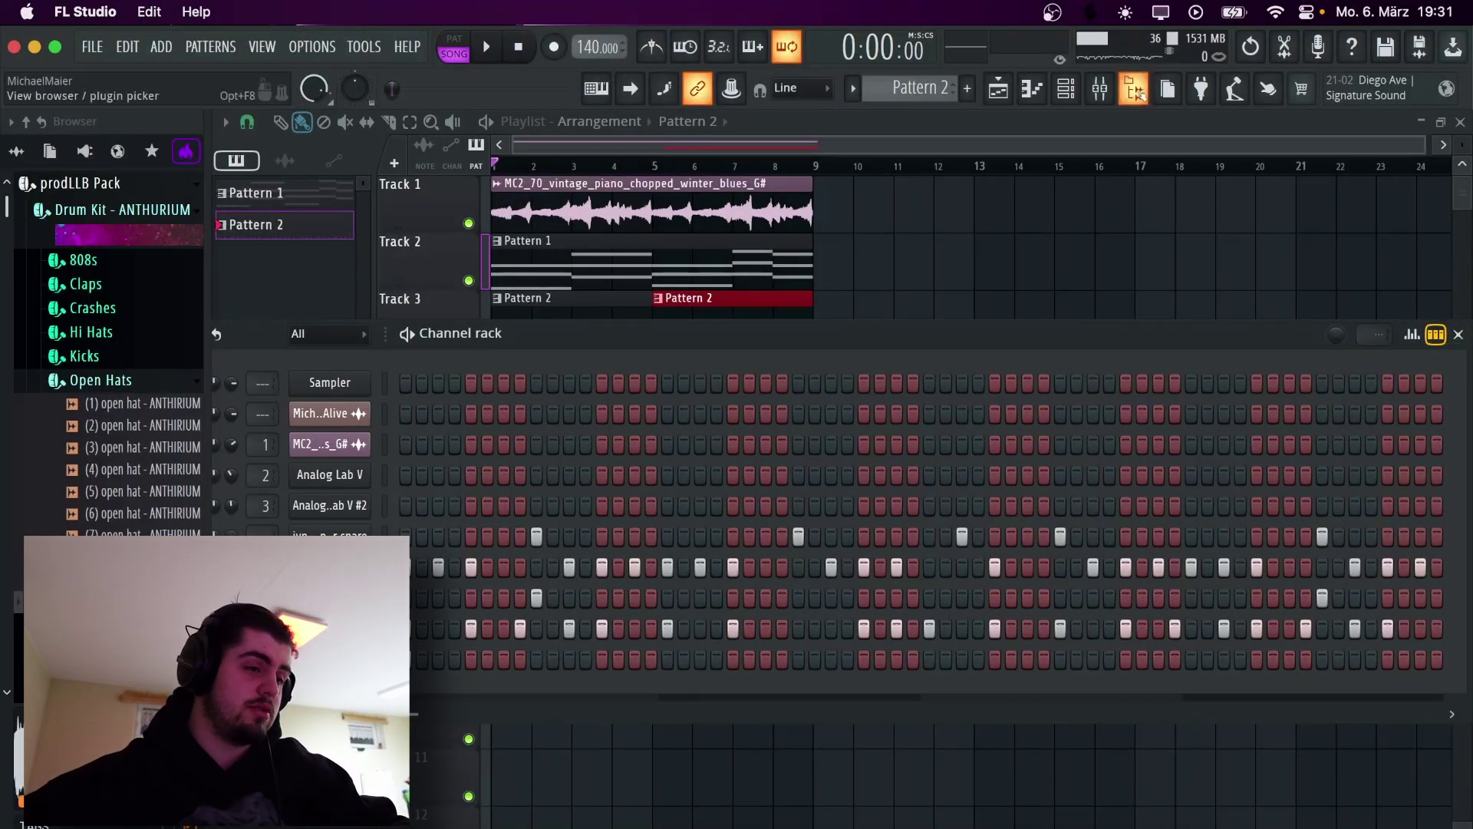
# Stop playback and hide the channel rack to show the full playlist
pyautogui.click(1139, 92)
pyautogui.press('F6')
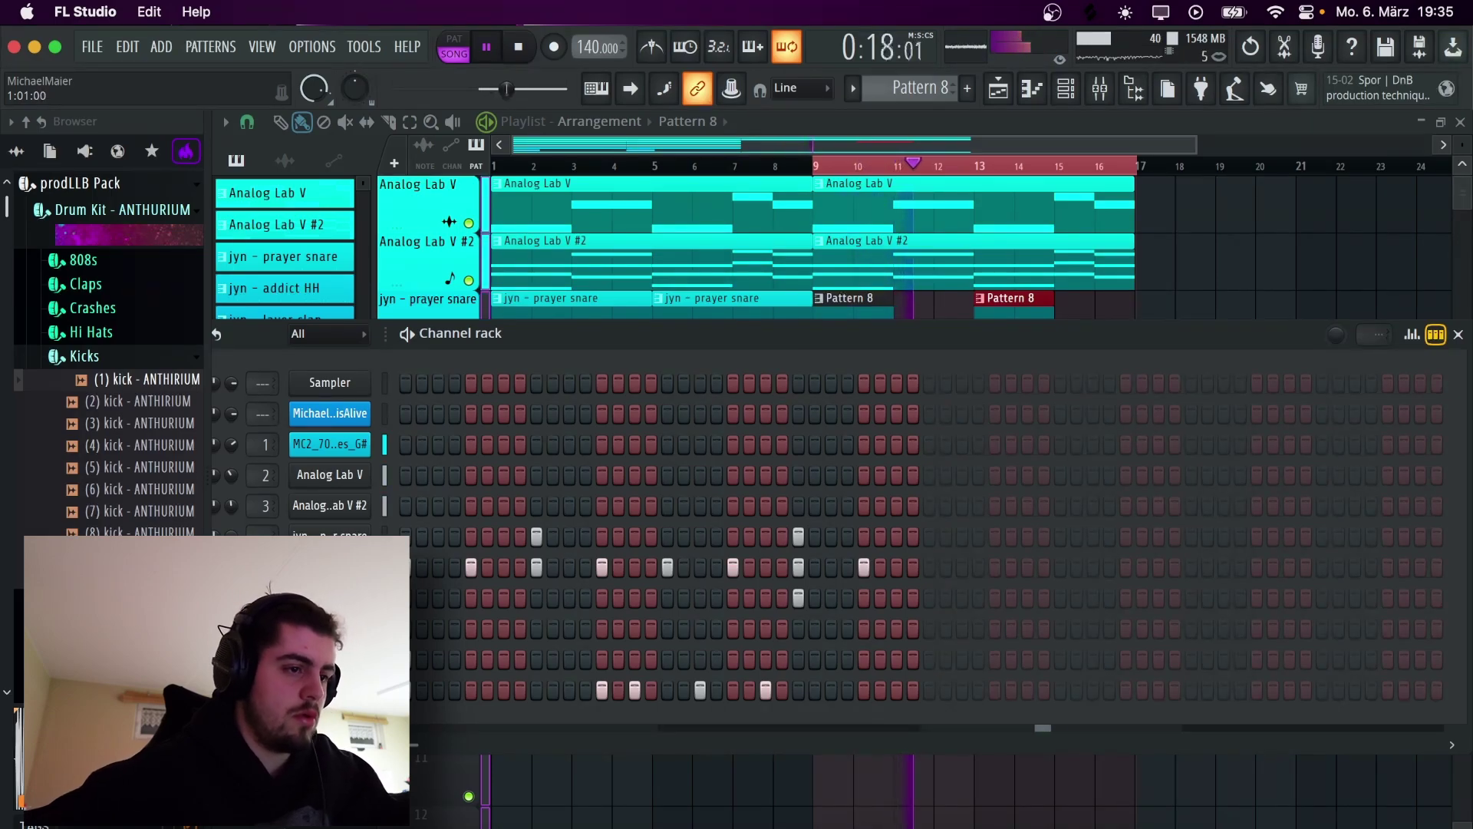
pyautogui.press('space')
pyautogui.press('F6')
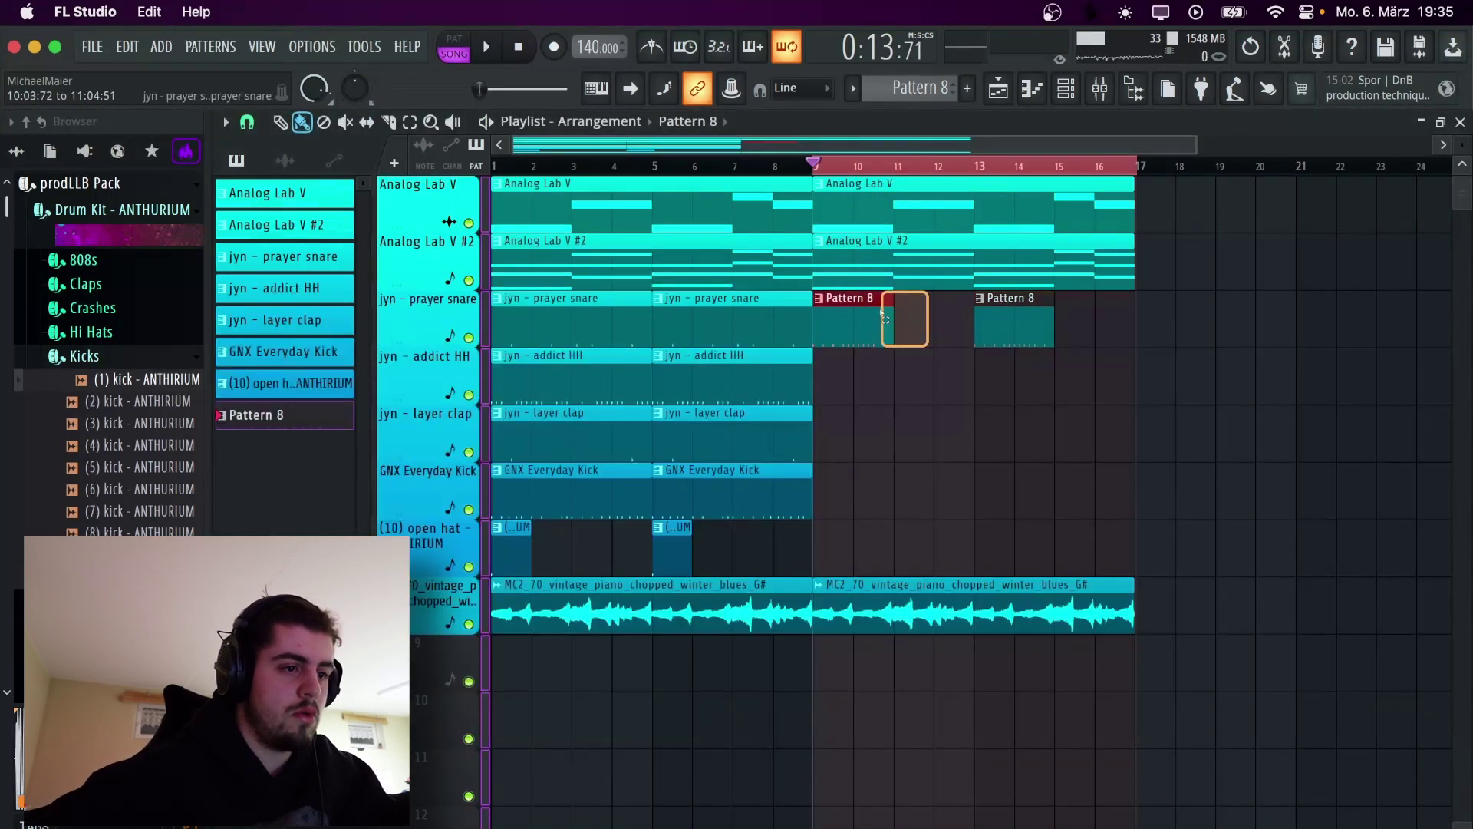
pyautogui.click(1151, 314)
pyautogui.click(1140, 166)
pyautogui.click(1163, 165)
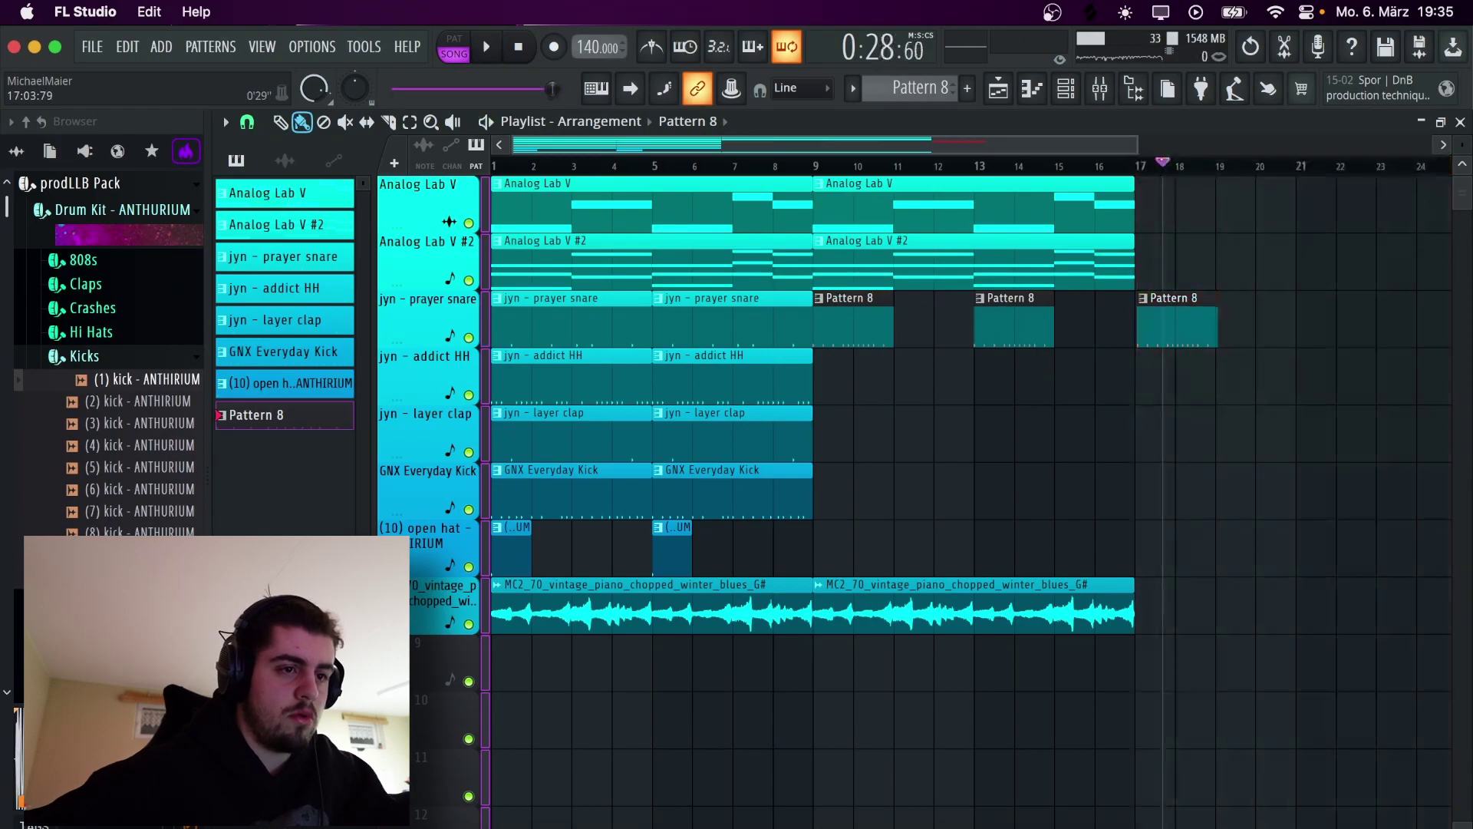
pyautogui.rightClick(1186, 330)
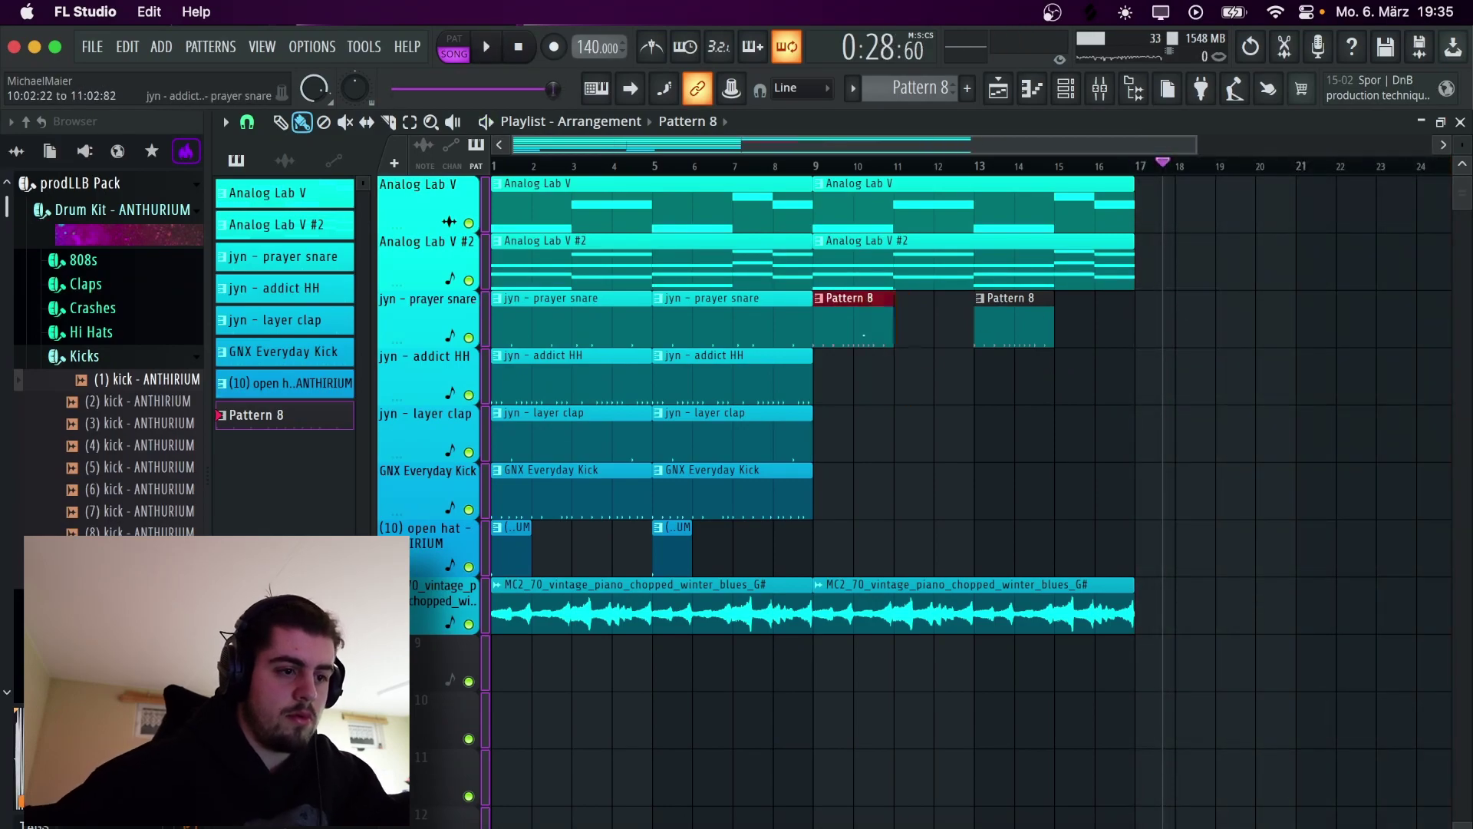
# Place Pattern 8 clips at bars 11 and 15 of the jyn - prayer snare track and play from bar 9
pyautogui.click(927, 303)
pyautogui.hotkey('ctrl', 'b')
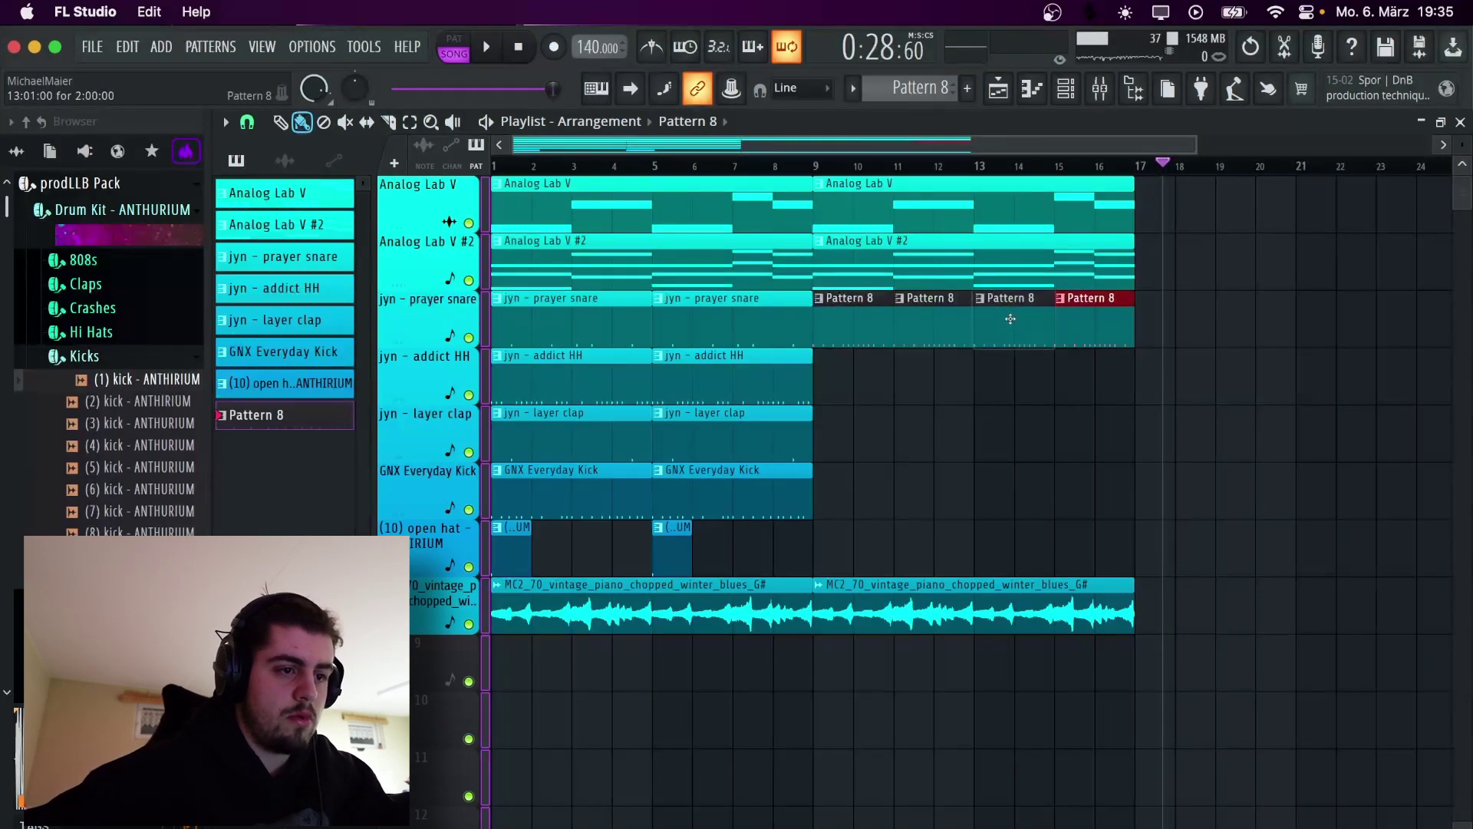
pyautogui.click(818, 184)
pyautogui.click(815, 164)
pyautogui.press('space')
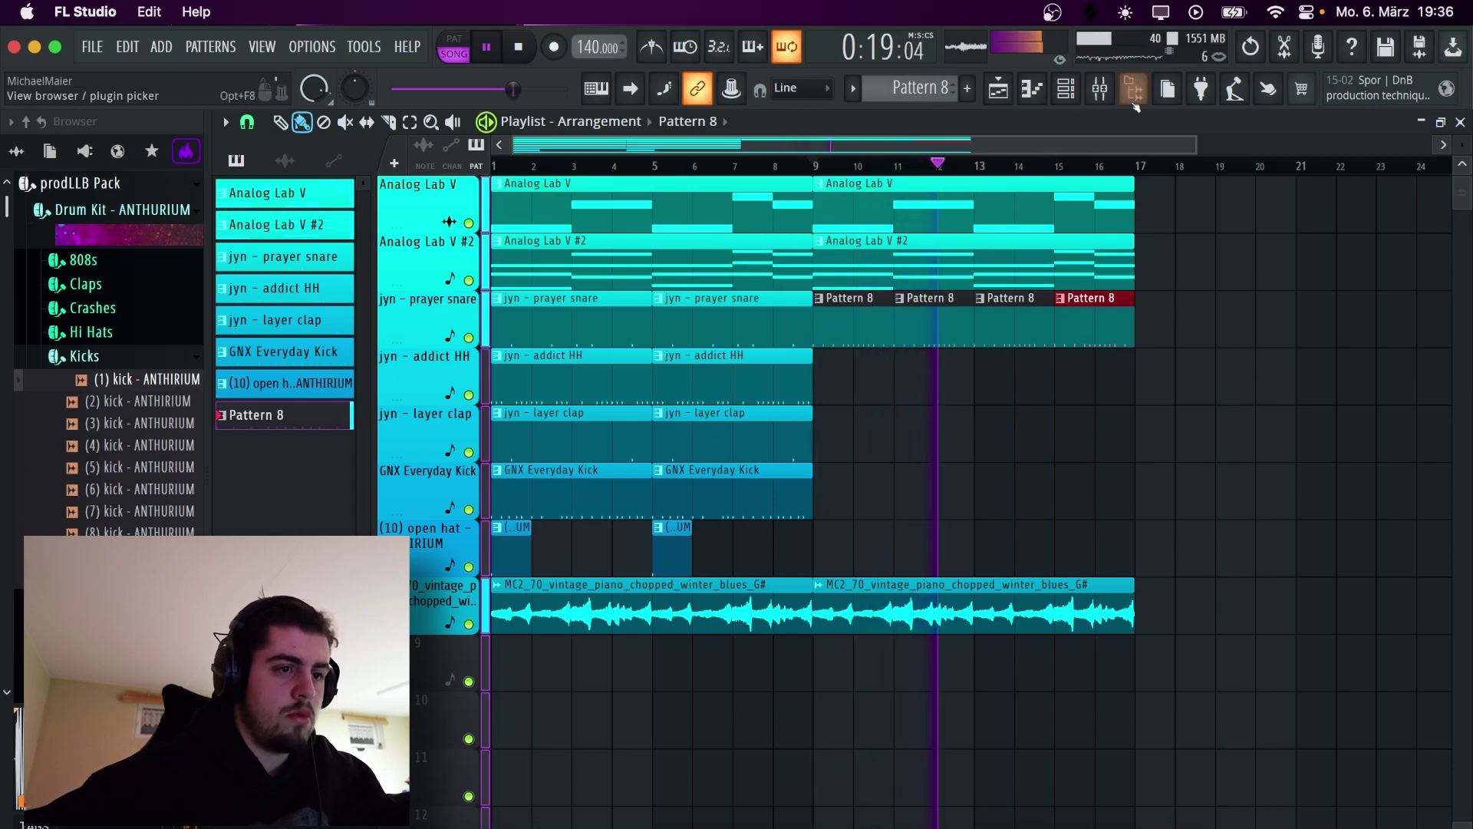
# Check Pattern 8 in the channel rack and delete its playlist clips at bars 11 and 15
pyautogui.click(1079, 94)
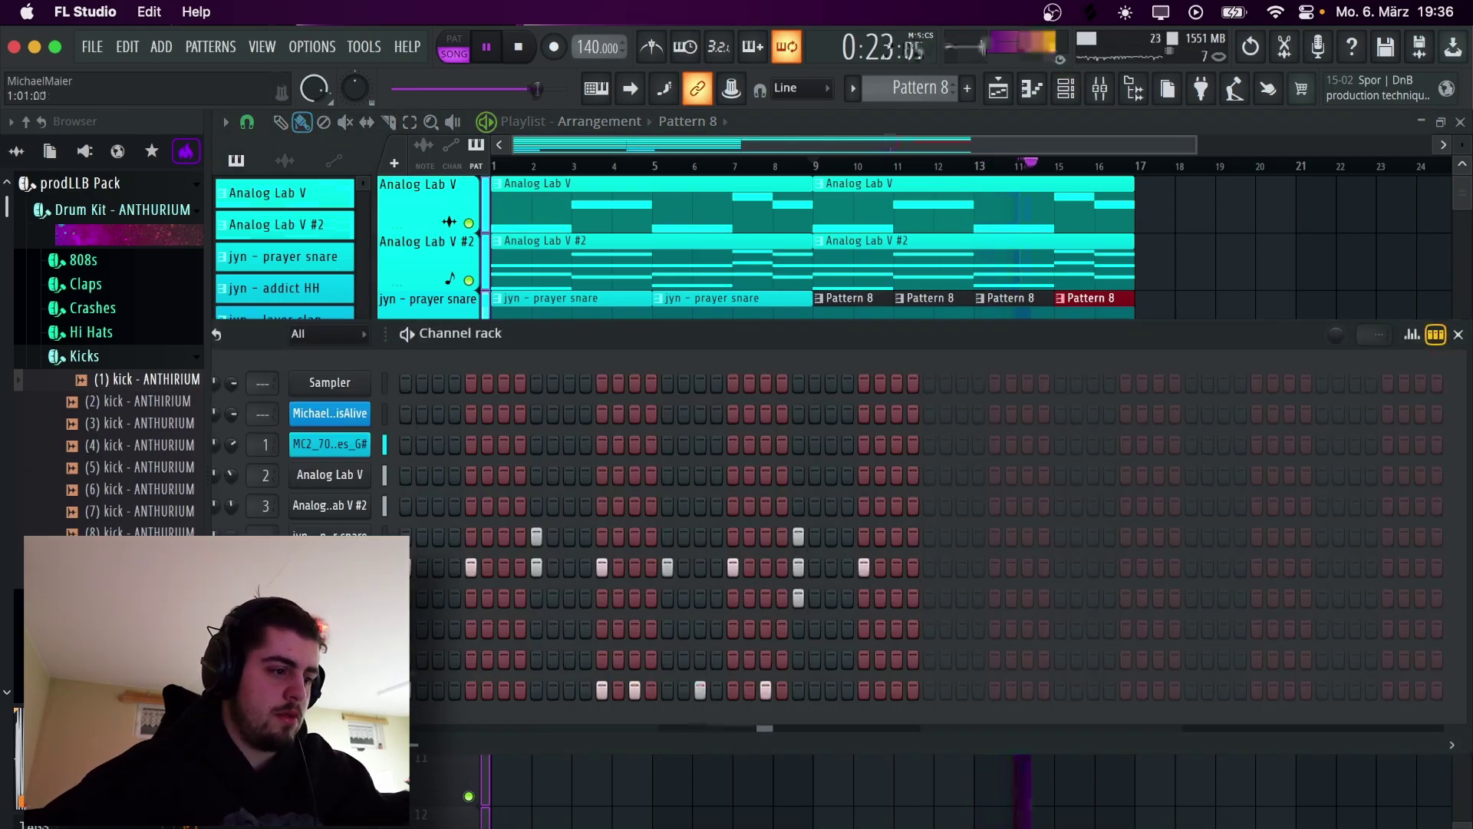
pyautogui.click(1458, 334)
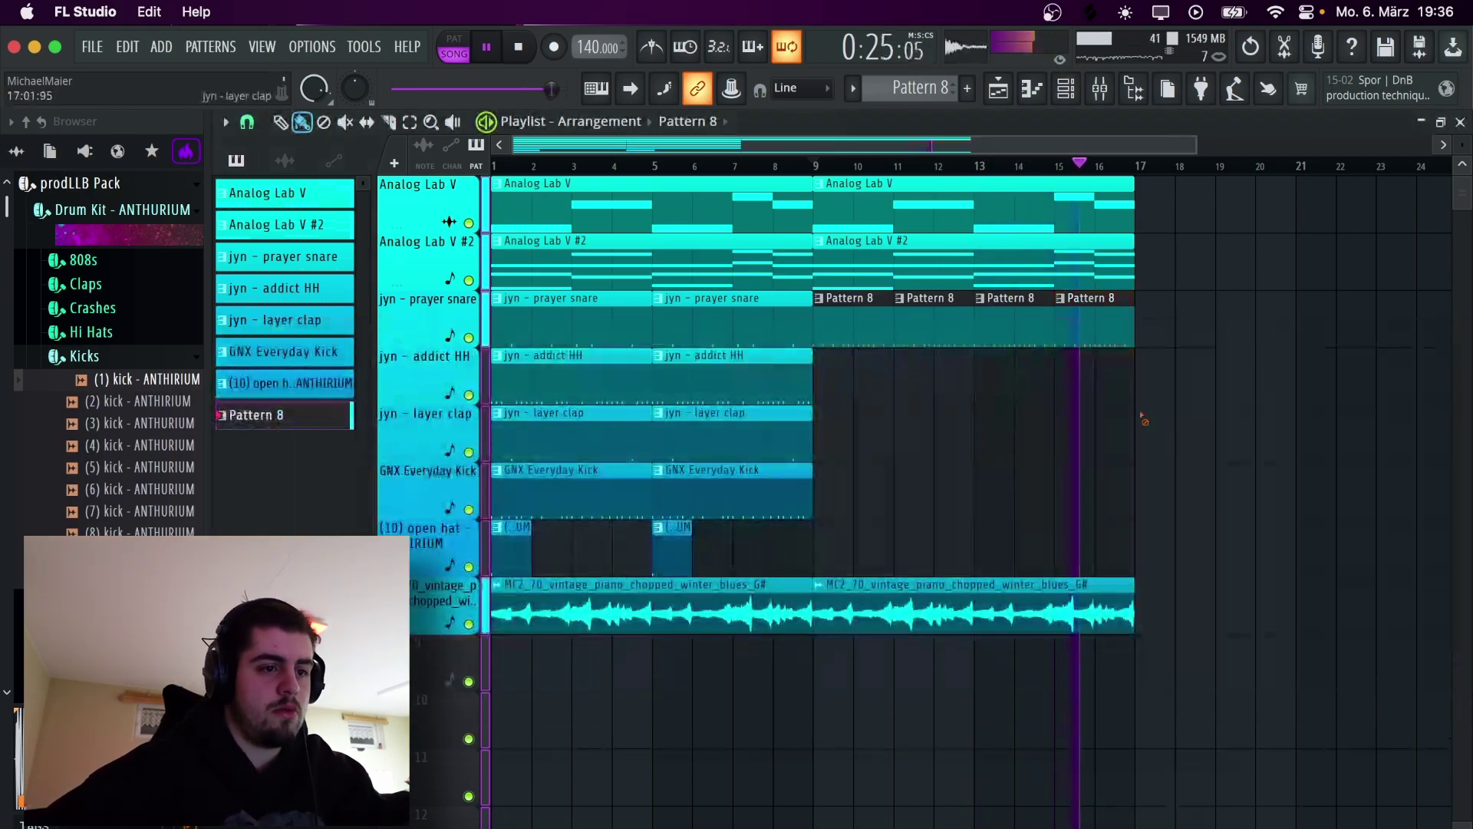
pyautogui.rightClick(933, 319)
pyautogui.rightClick(1086, 331)
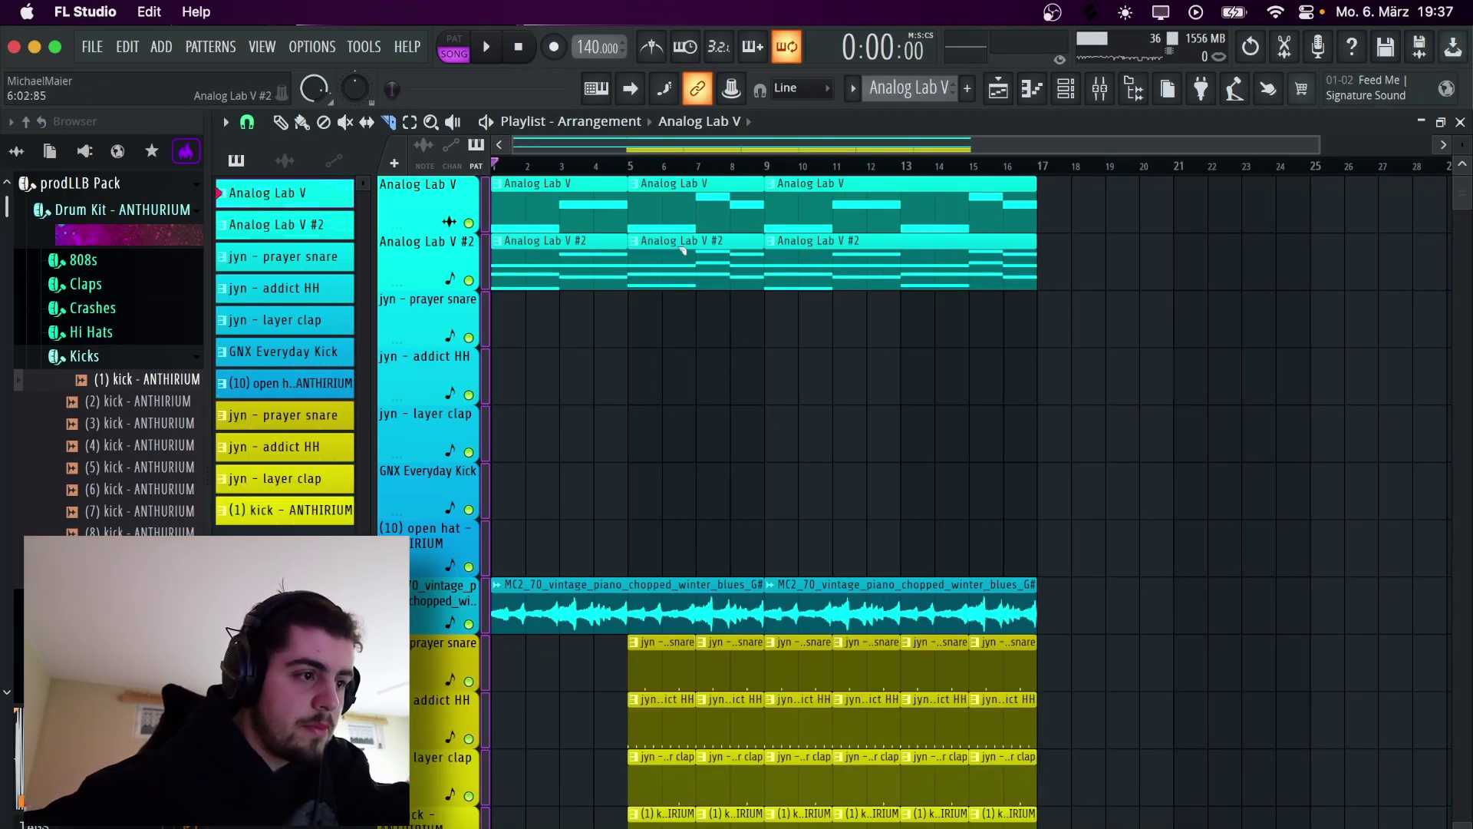
# Undo the last clip deletion, remove the Analog Lab V clip at bar 1 and the Analog Lab V #2 clips before bar 9, and play
pyautogui.press('super+z')
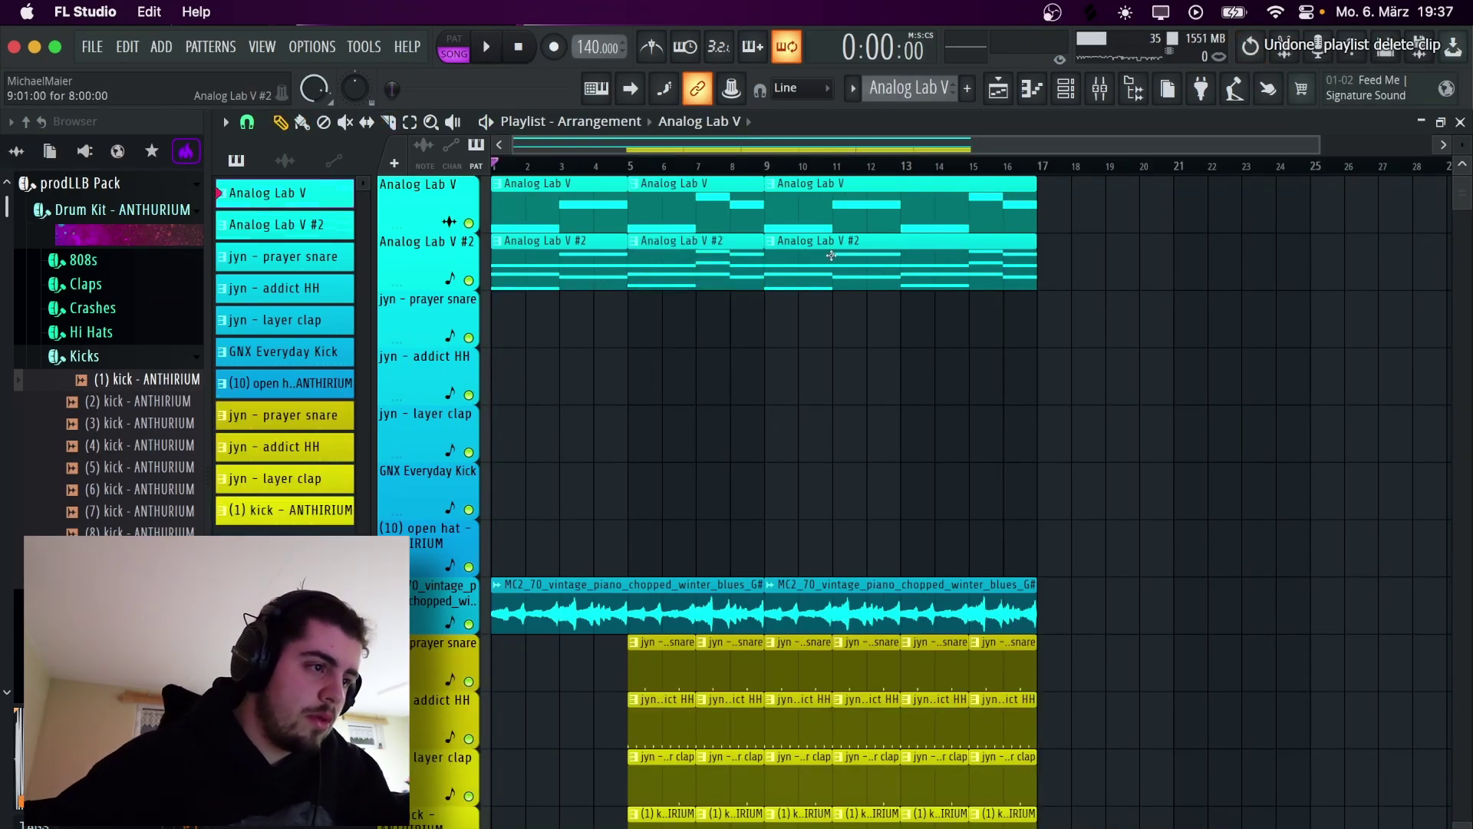
pyautogui.rightClick(567, 207)
pyautogui.rightClick(567, 253)
pyautogui.rightClick(631, 271)
pyautogui.press('space')
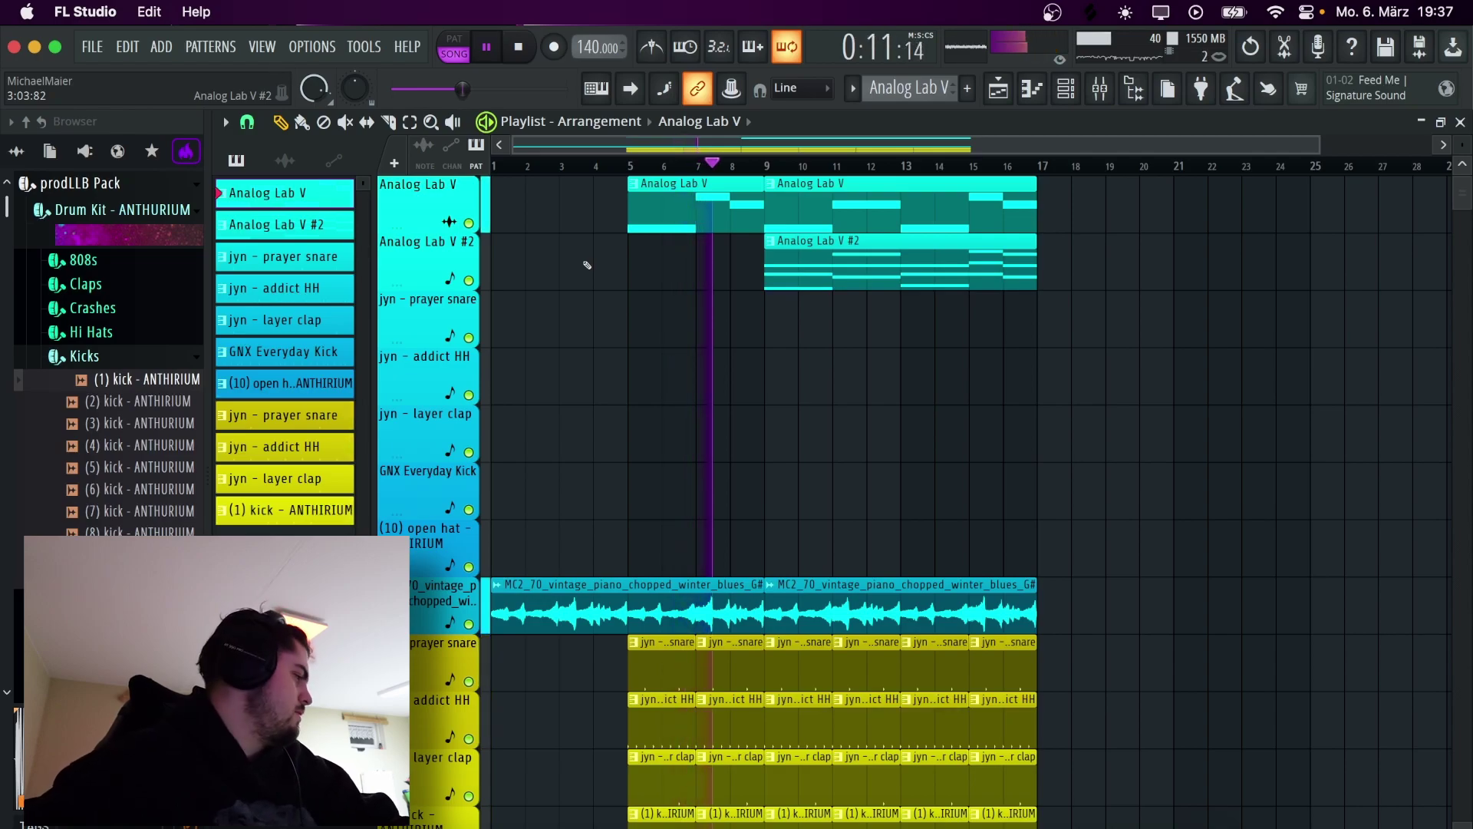
# Collapse the prodLLB Pack folder in the sample browser while the arrangement plays
pyautogui.scroll(-2, 612, 269)
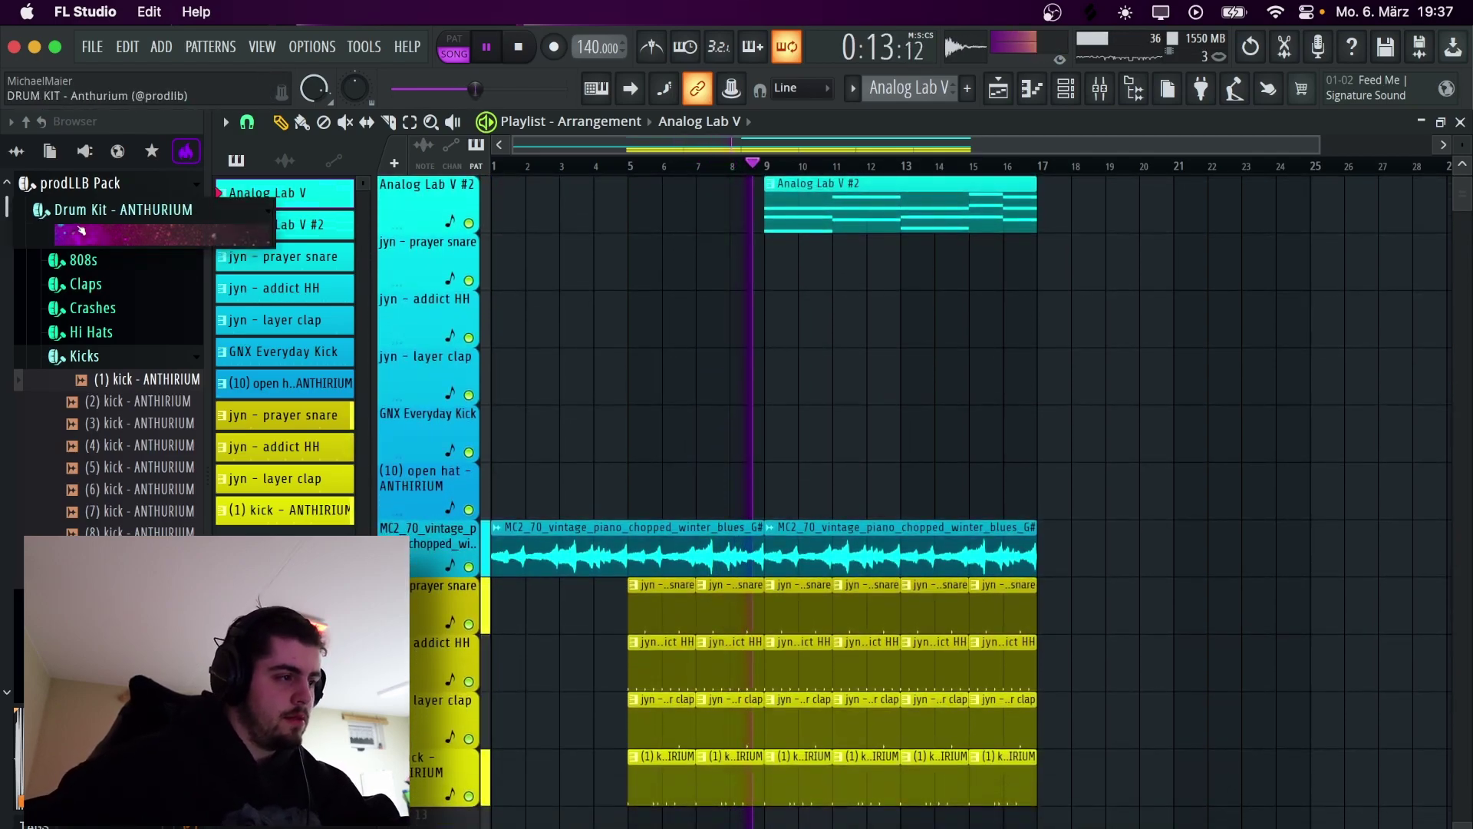
pyautogui.scroll(-5, 116, 330)
pyautogui.scroll(5, 117, 340)
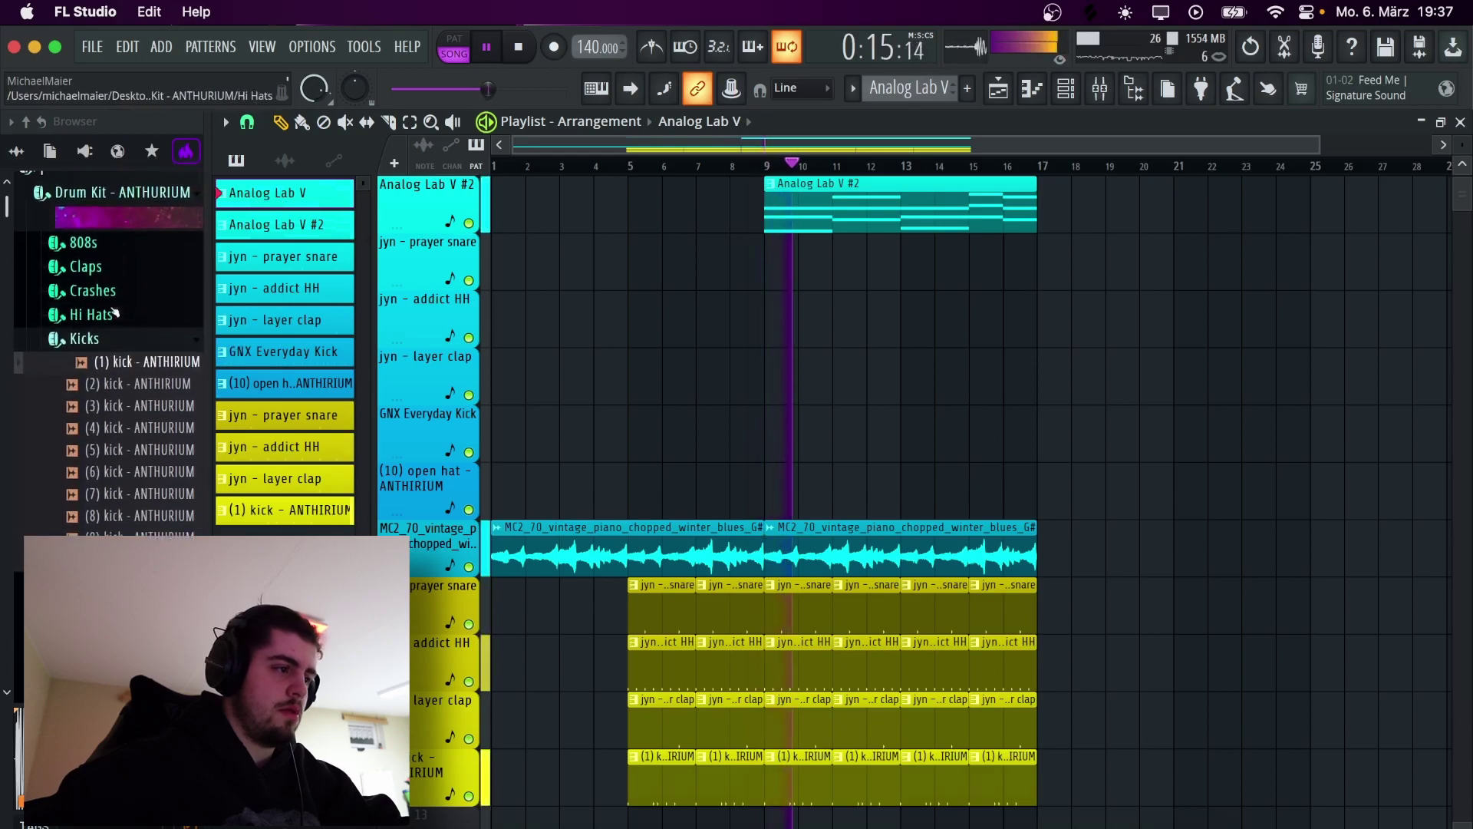
pyautogui.click(81, 184)
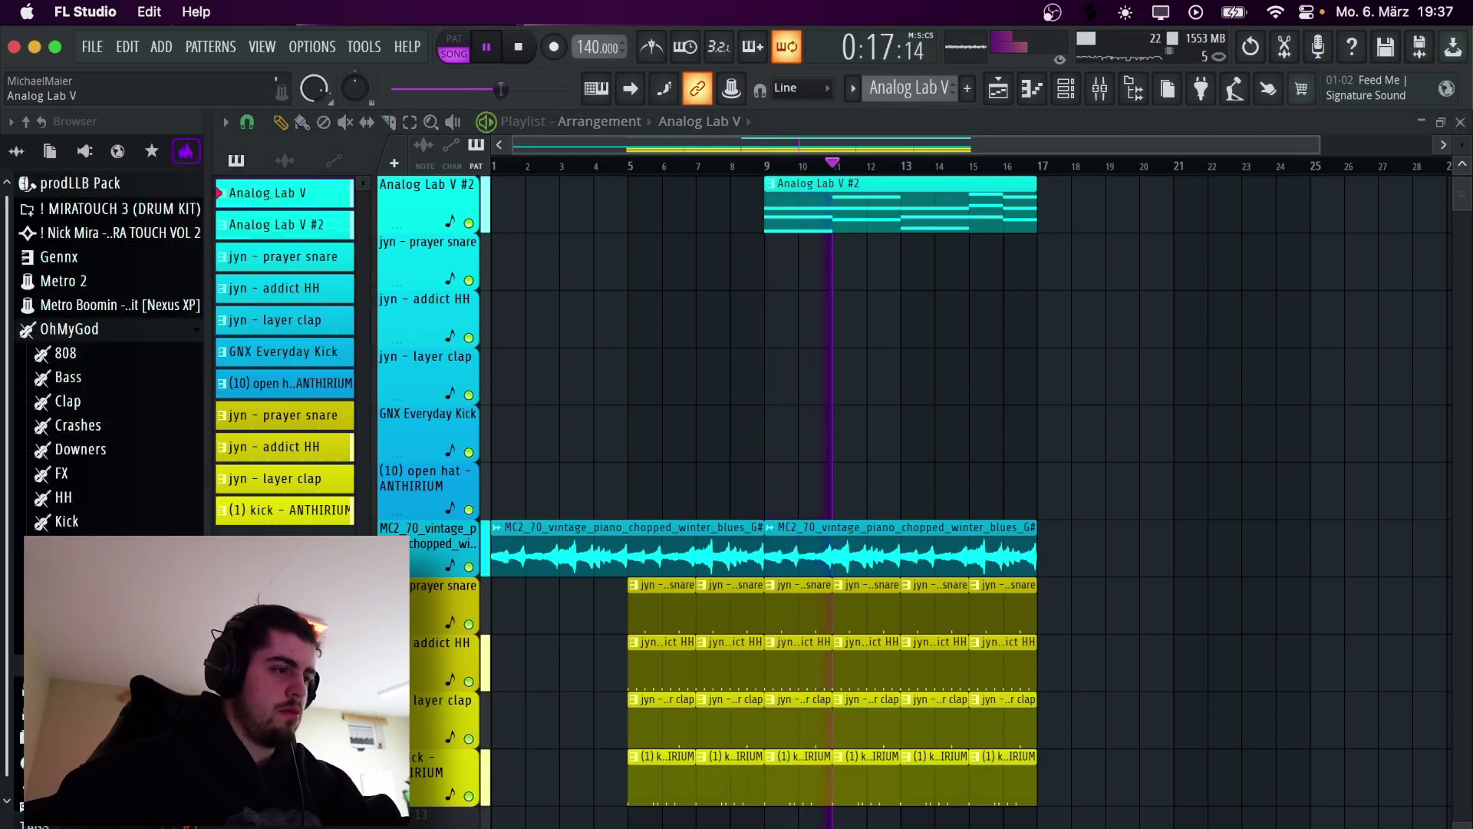
# Switch the clip picker to audio clips, place the producer tag clip on Track 13 just before bar 5, and stop playback
pyautogui.click(284, 160)
pyautogui.scroll(-10, 567, 318)
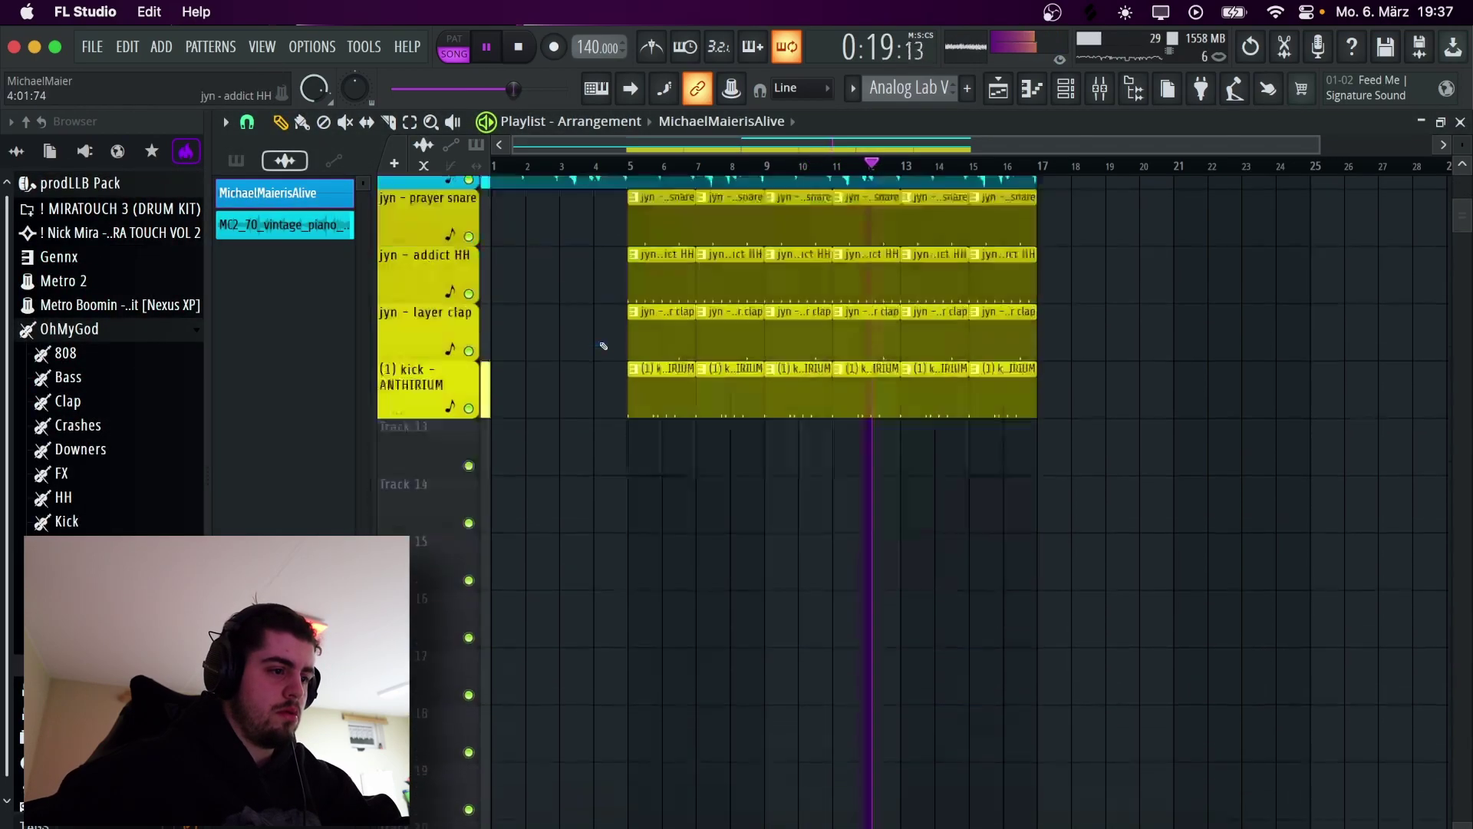
pyautogui.scroll(1, 575, 337)
pyautogui.scroll(1, 584, 337)
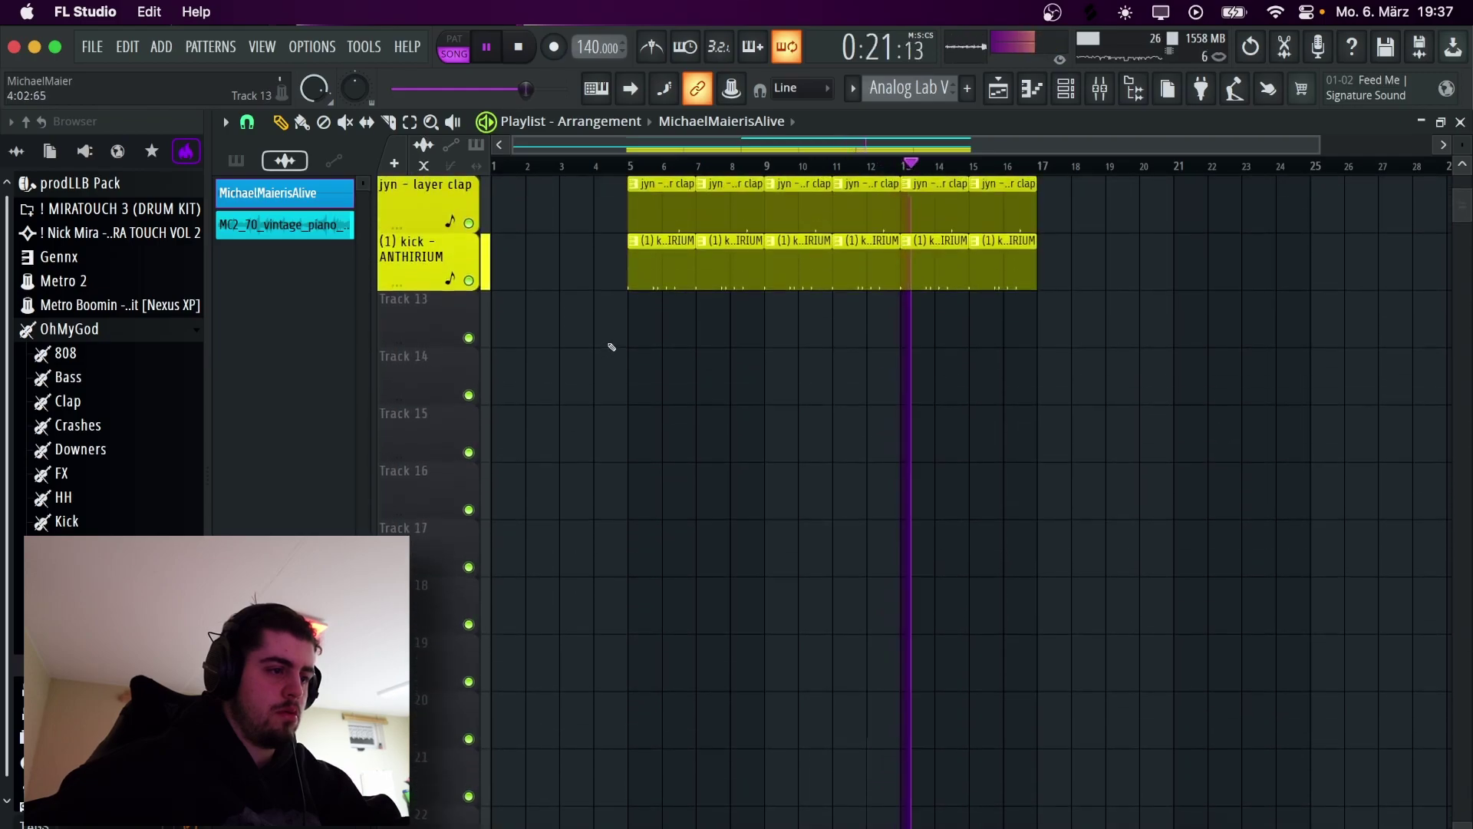
pyautogui.click(625, 329)
pyautogui.press('space')
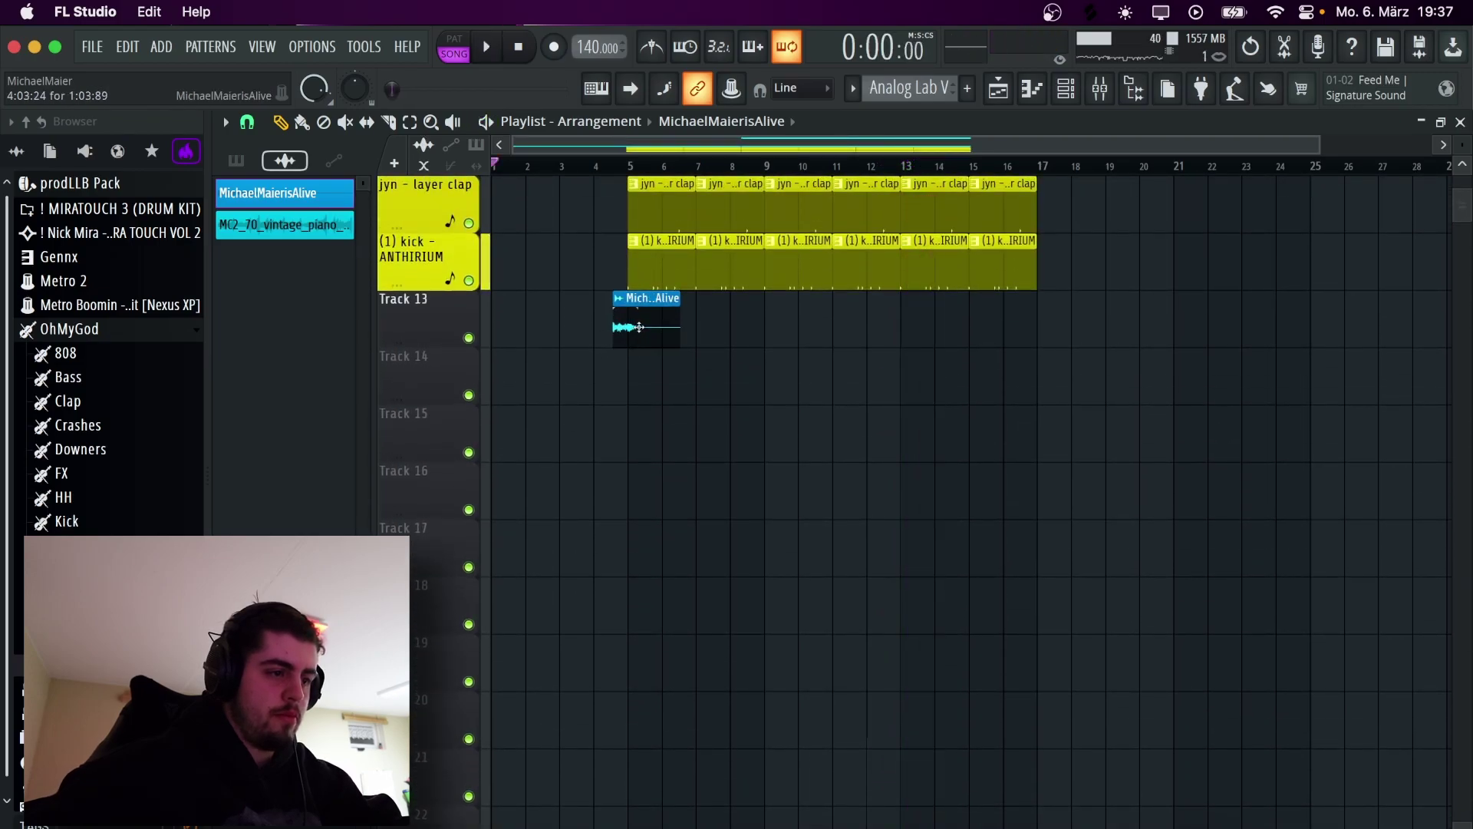
# Open the tag clip's sample settings, stretch the clip to three bars, and set its gain to 1.4 dB
pyautogui.doubleClick(639, 328)
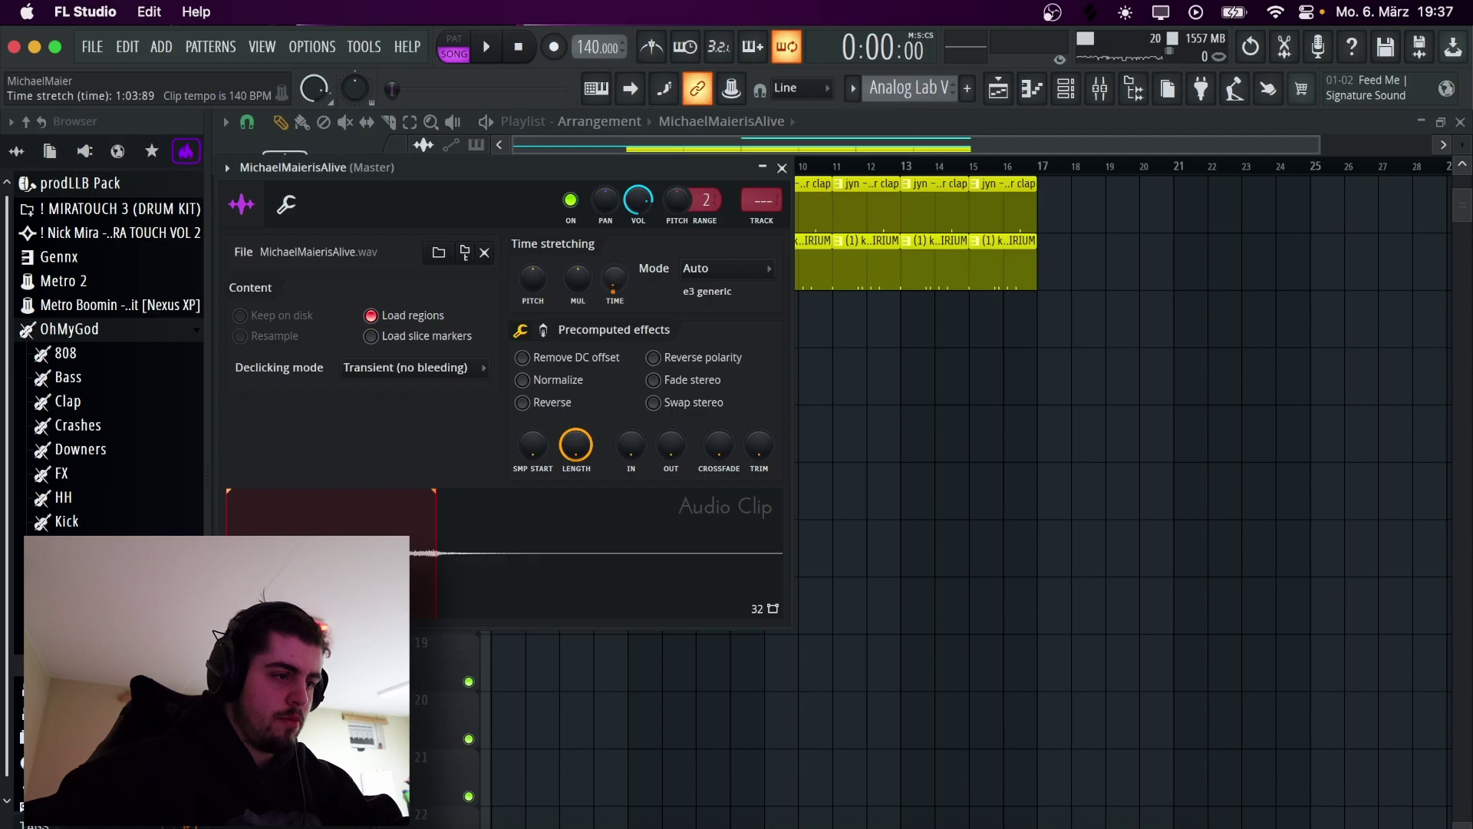
pyautogui.moveTo(498, 167); pyautogui.dragTo(640, 420)
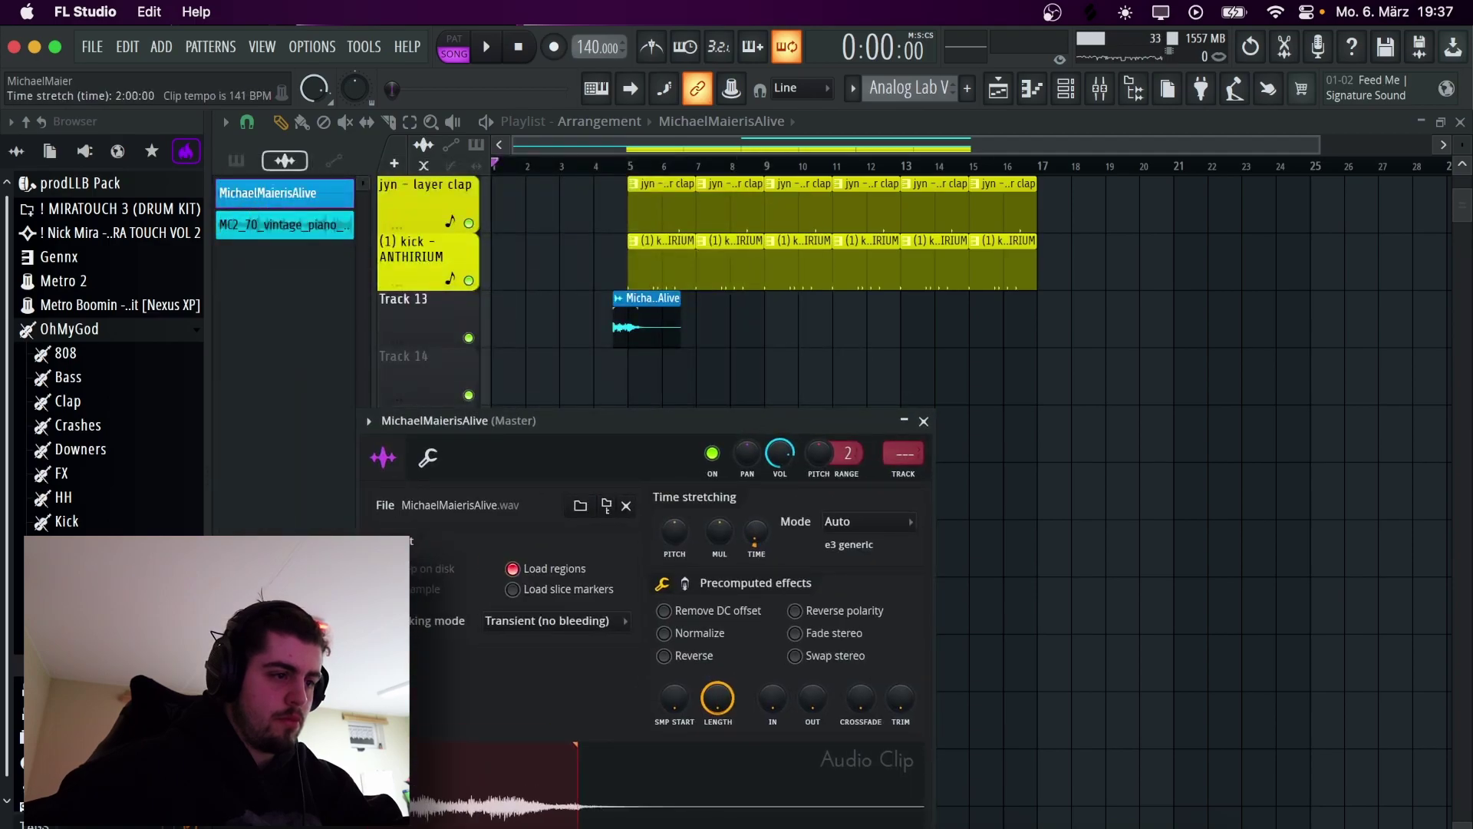
pyautogui.click(664, 343)
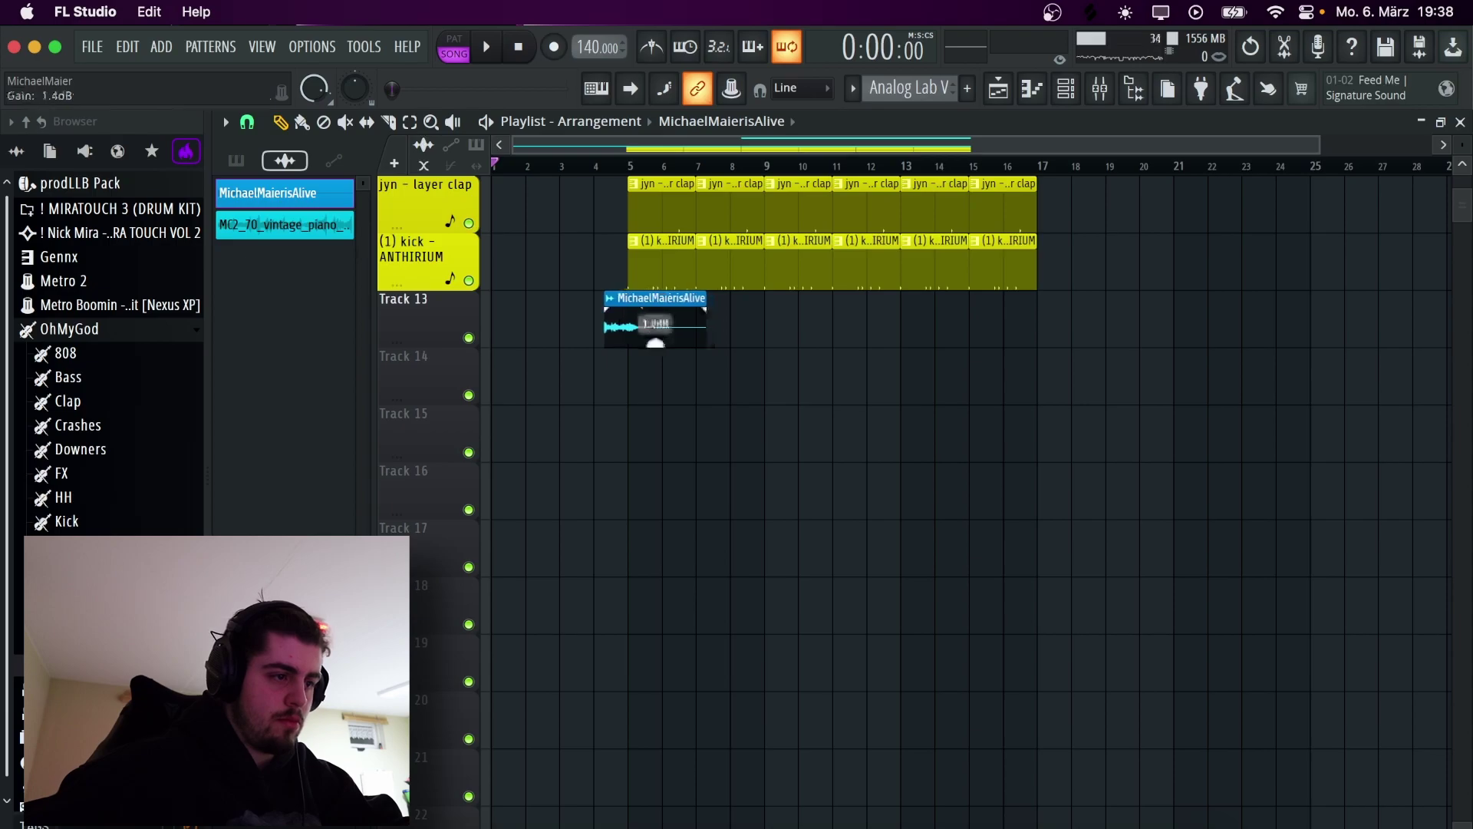
# Play the arrangement from the start to check the tag clip against the drum entry at bar 5
pyautogui.press('space')
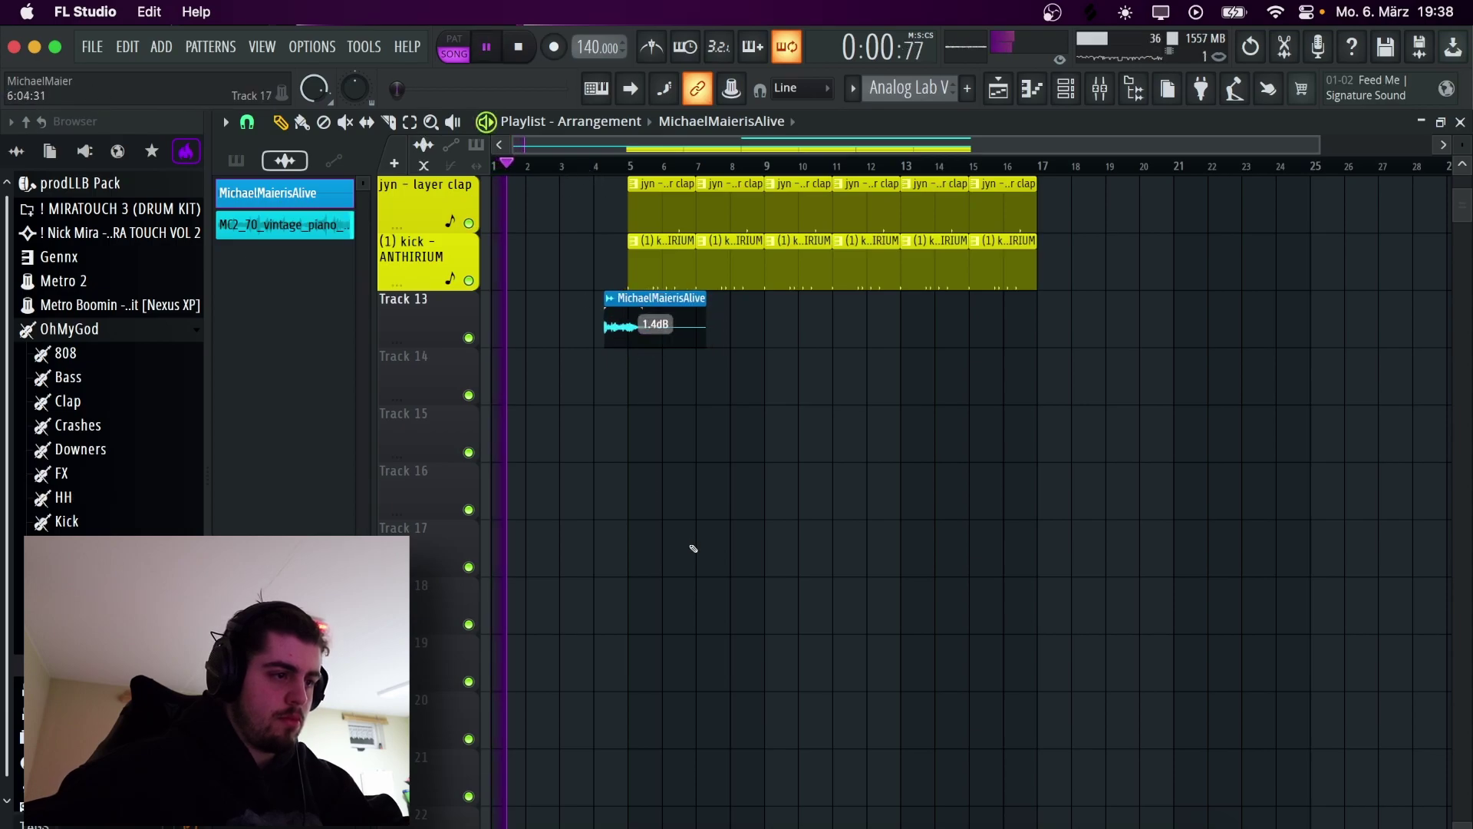
pyautogui.scroll(5, 691, 549)
pyautogui.scroll(-6, 693, 550)
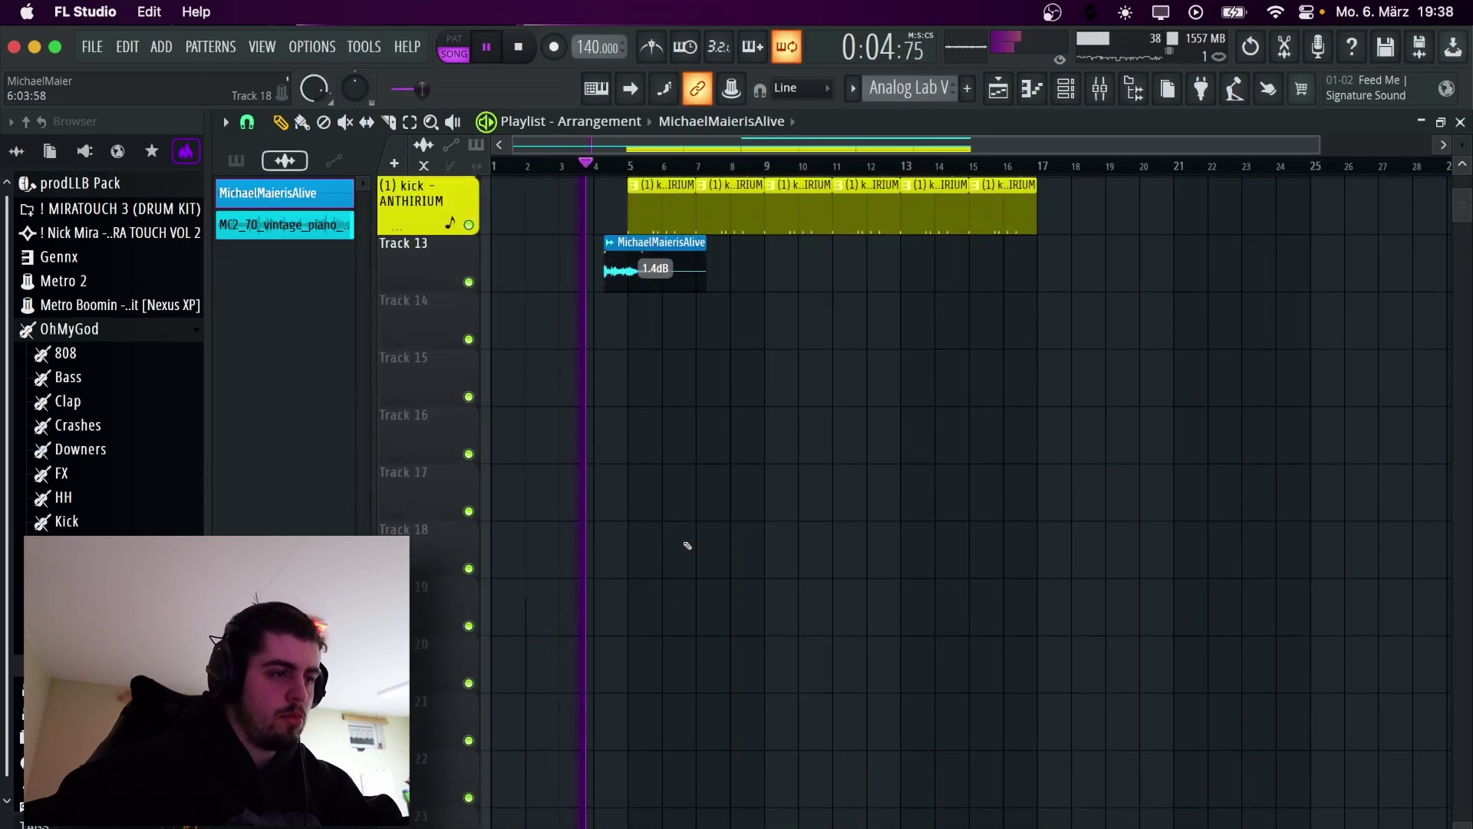
pyautogui.scroll(5, 691, 546)
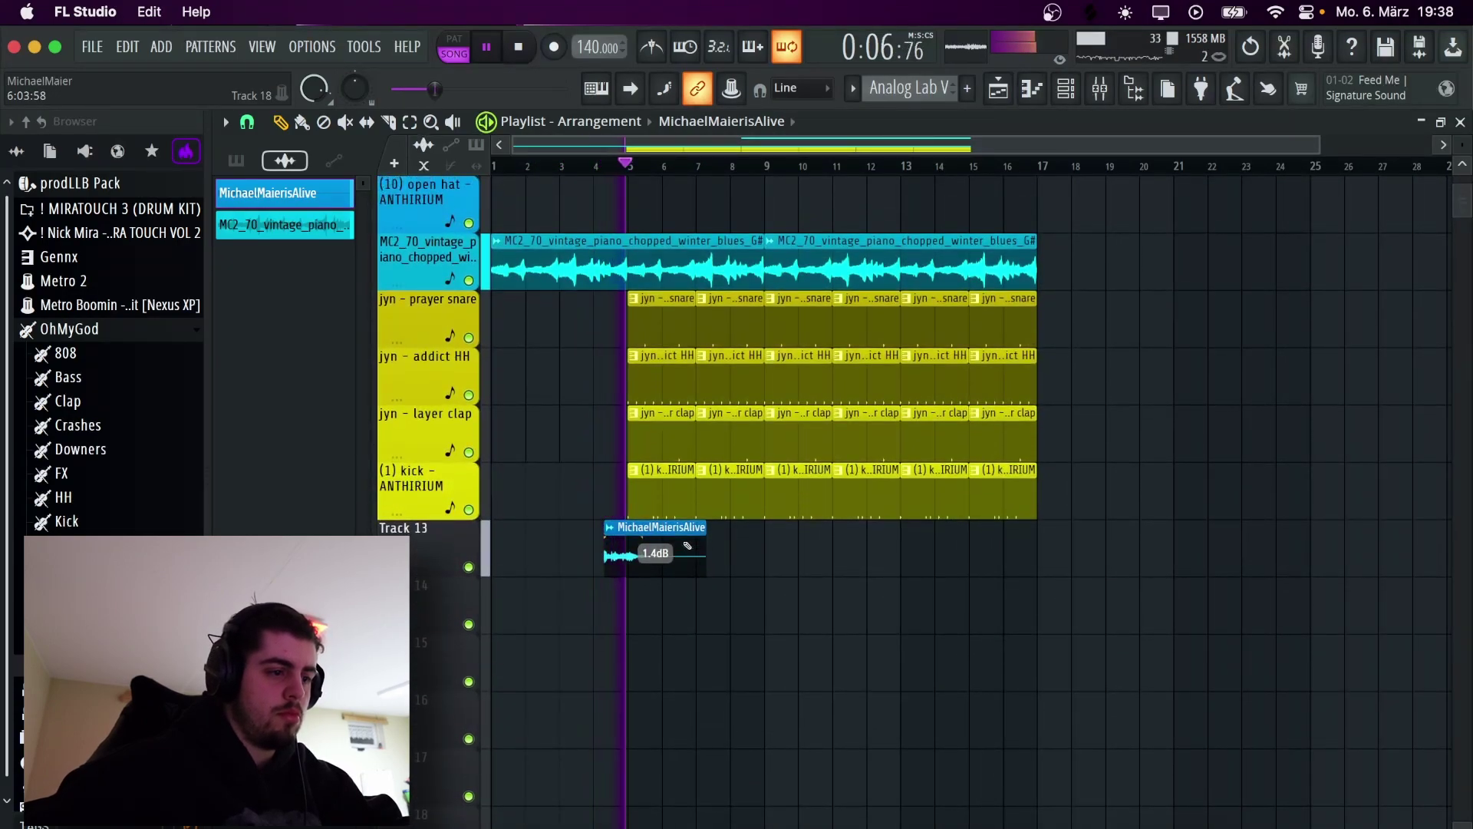
pyautogui.press('space')
pyautogui.doubleClick(688, 547)
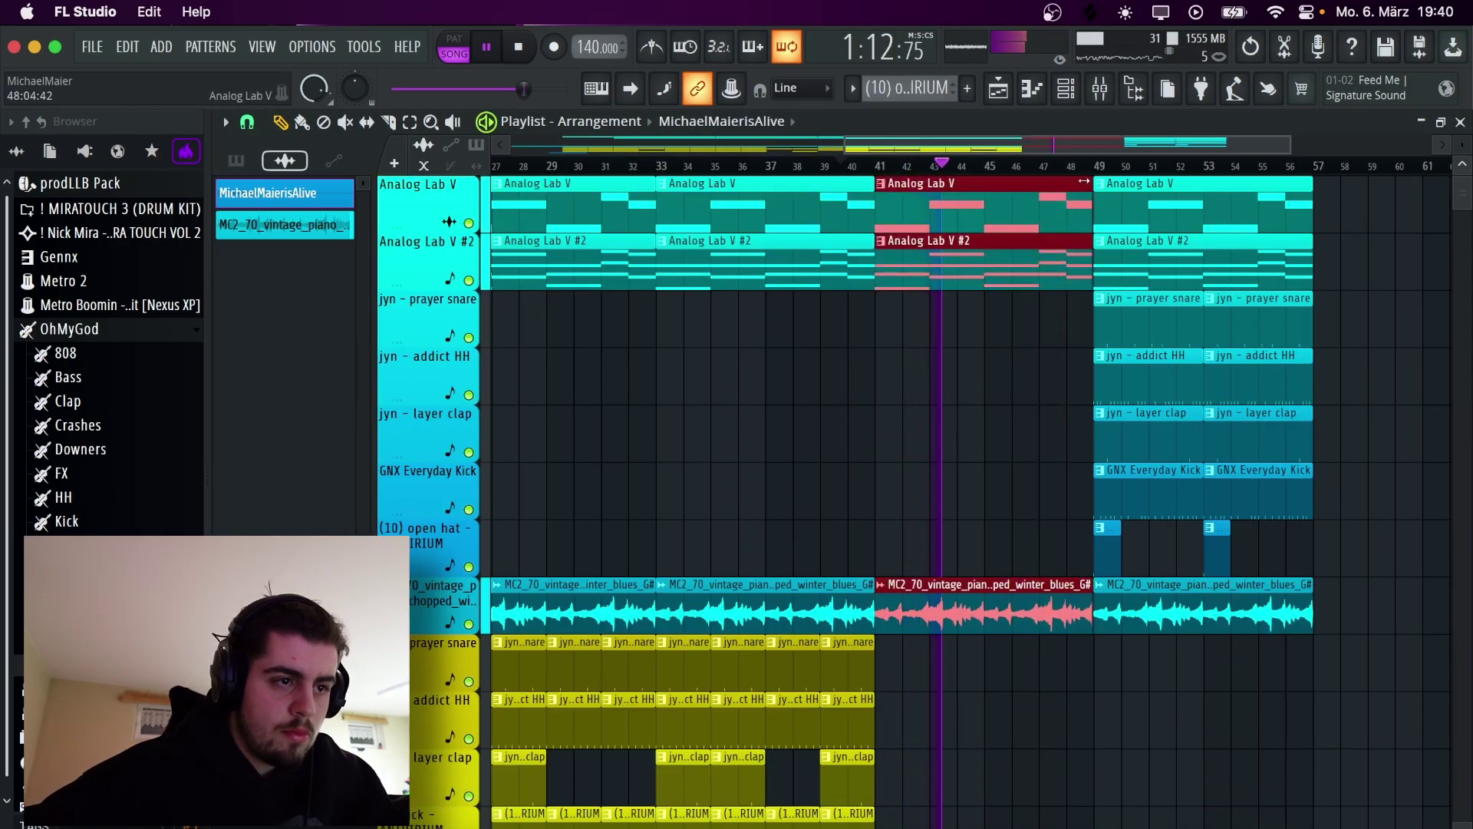
# Trim the selected Analog Lab V, Analog Lab V #2 and piano sample clips at bar 41 to end at bar 48, and stop playback
pyautogui.moveTo(1092, 184); pyautogui.dragTo(1068, 183)
pyautogui.press('space')
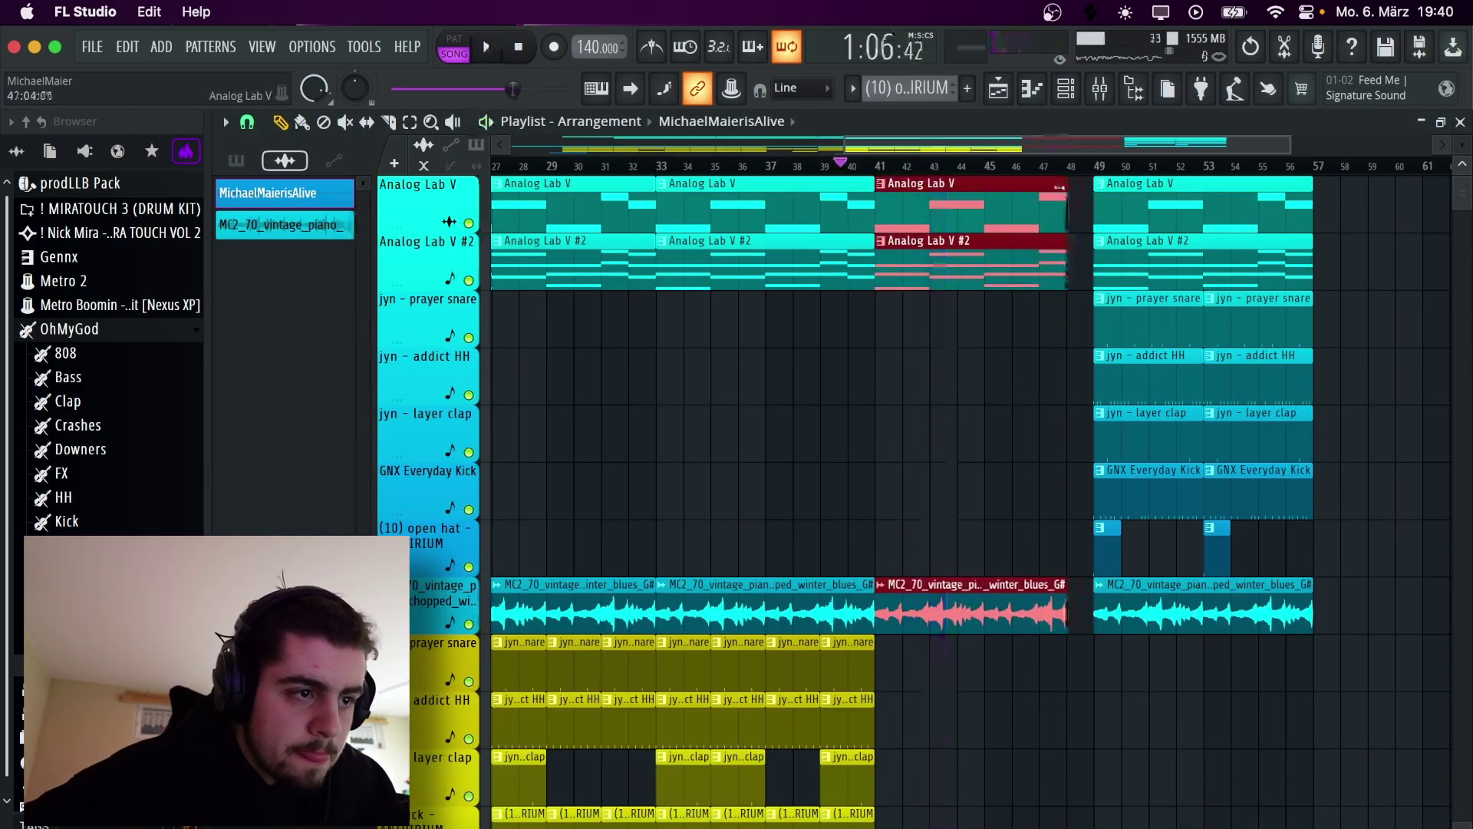
# Shorten the Analog Lab V #2 clip that starts at bar 41 to end at bar 47, removing any stray clips placed beside it
pyautogui.click(1045, 266)
pyautogui.click(1066, 258)
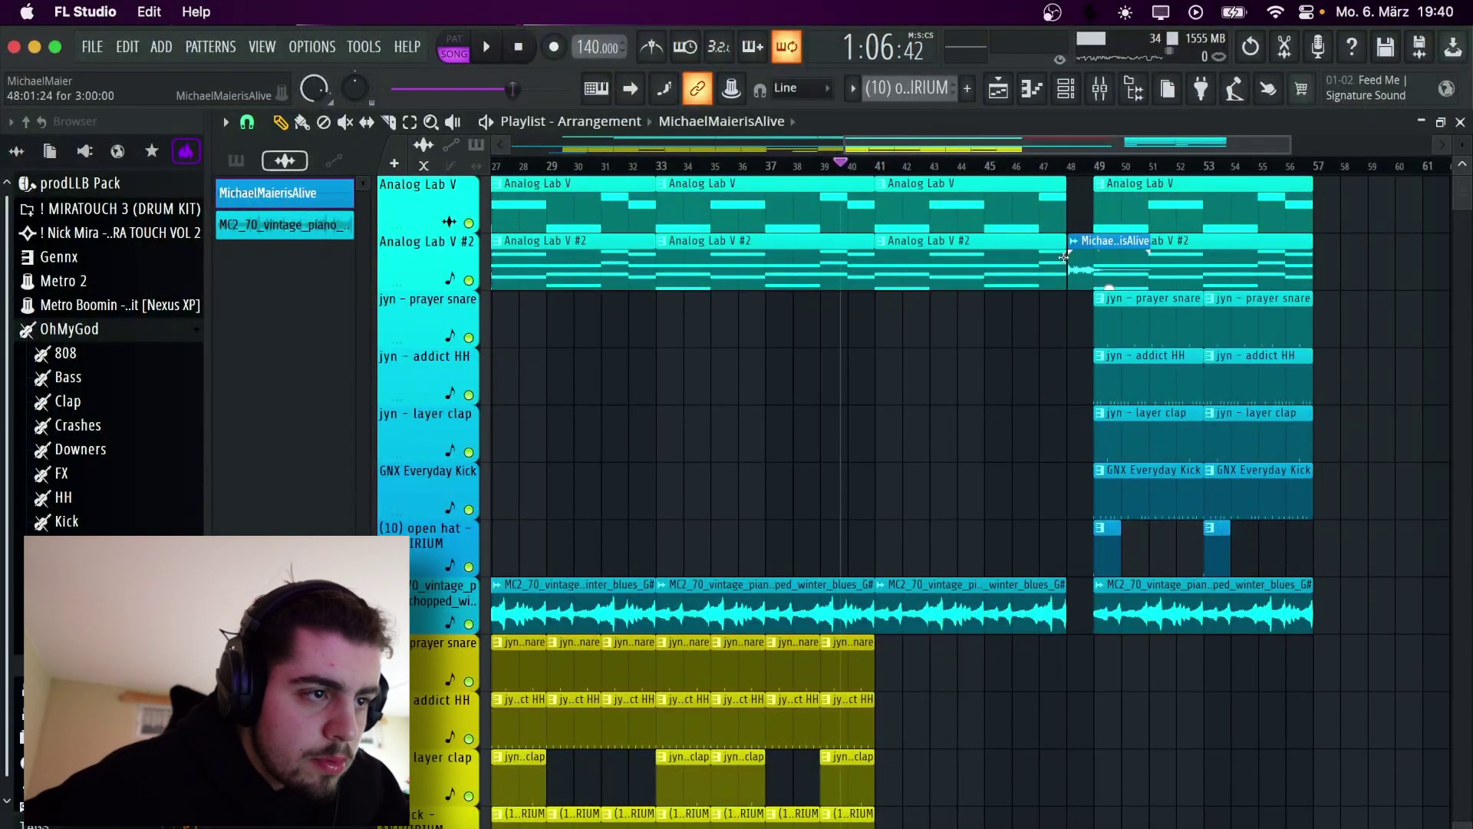
pyautogui.rightClick(1074, 270)
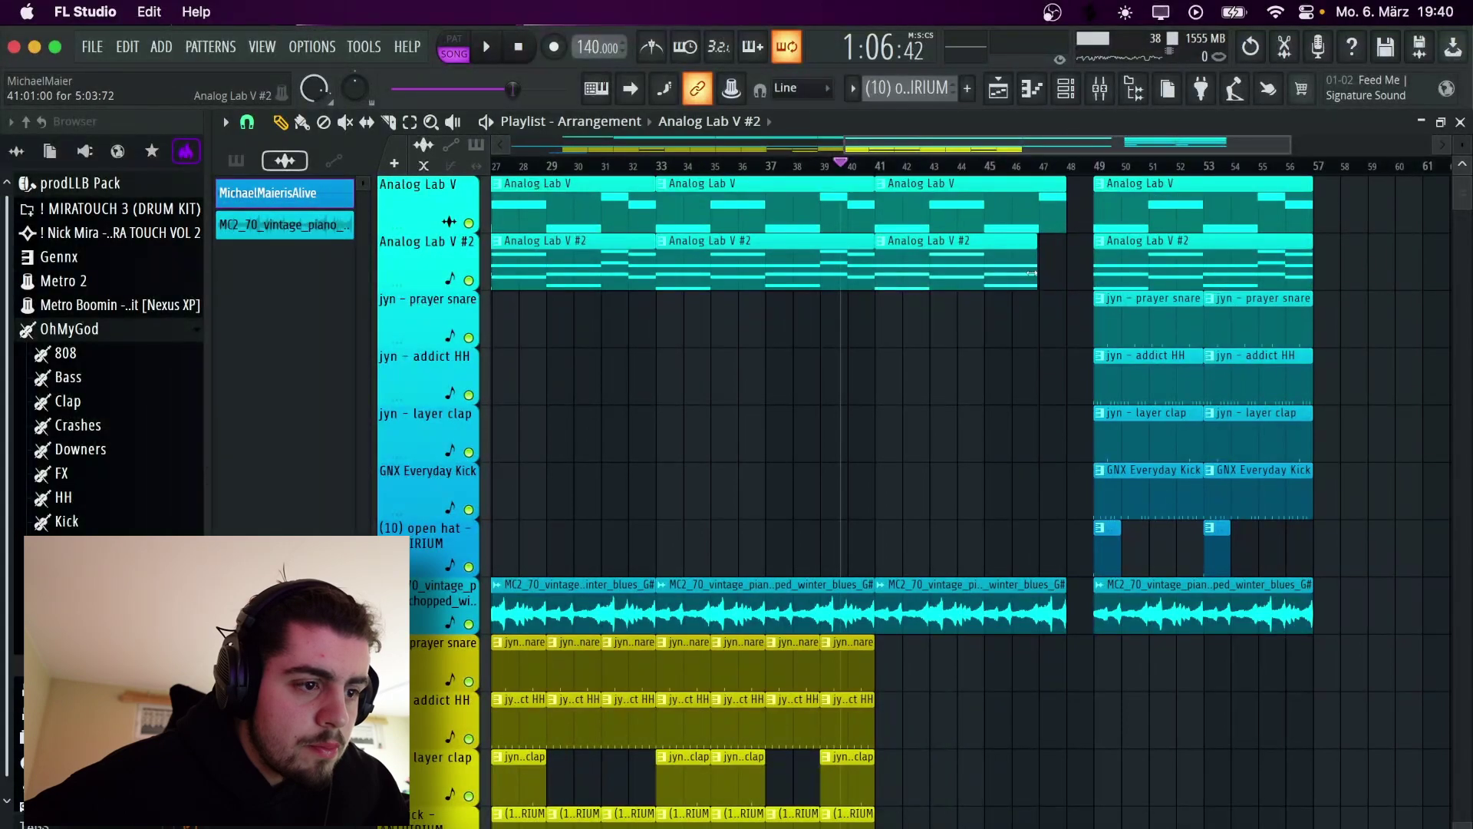
pyautogui.click(1038, 272)
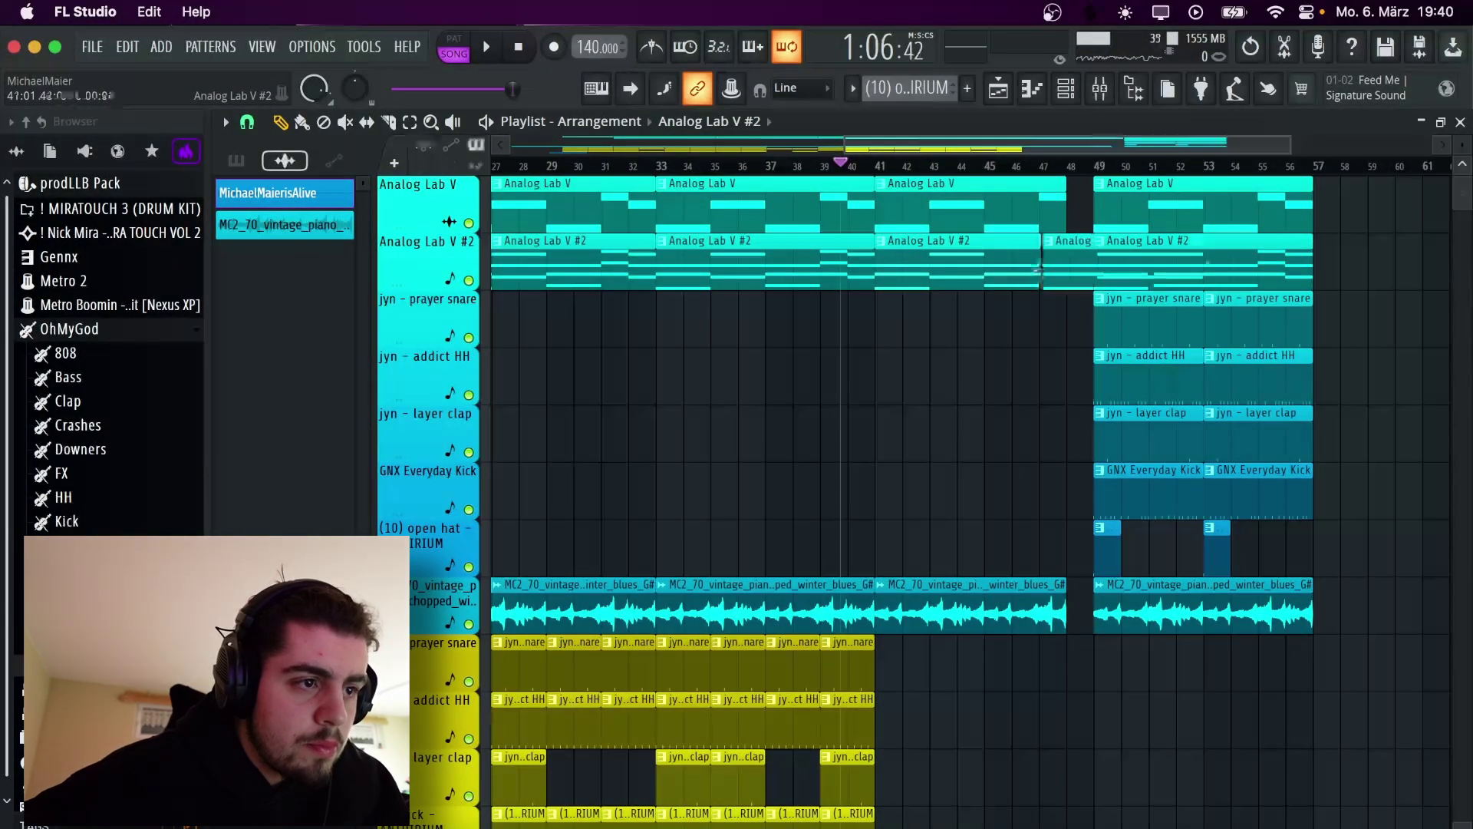
pyautogui.rightClick(1046, 275)
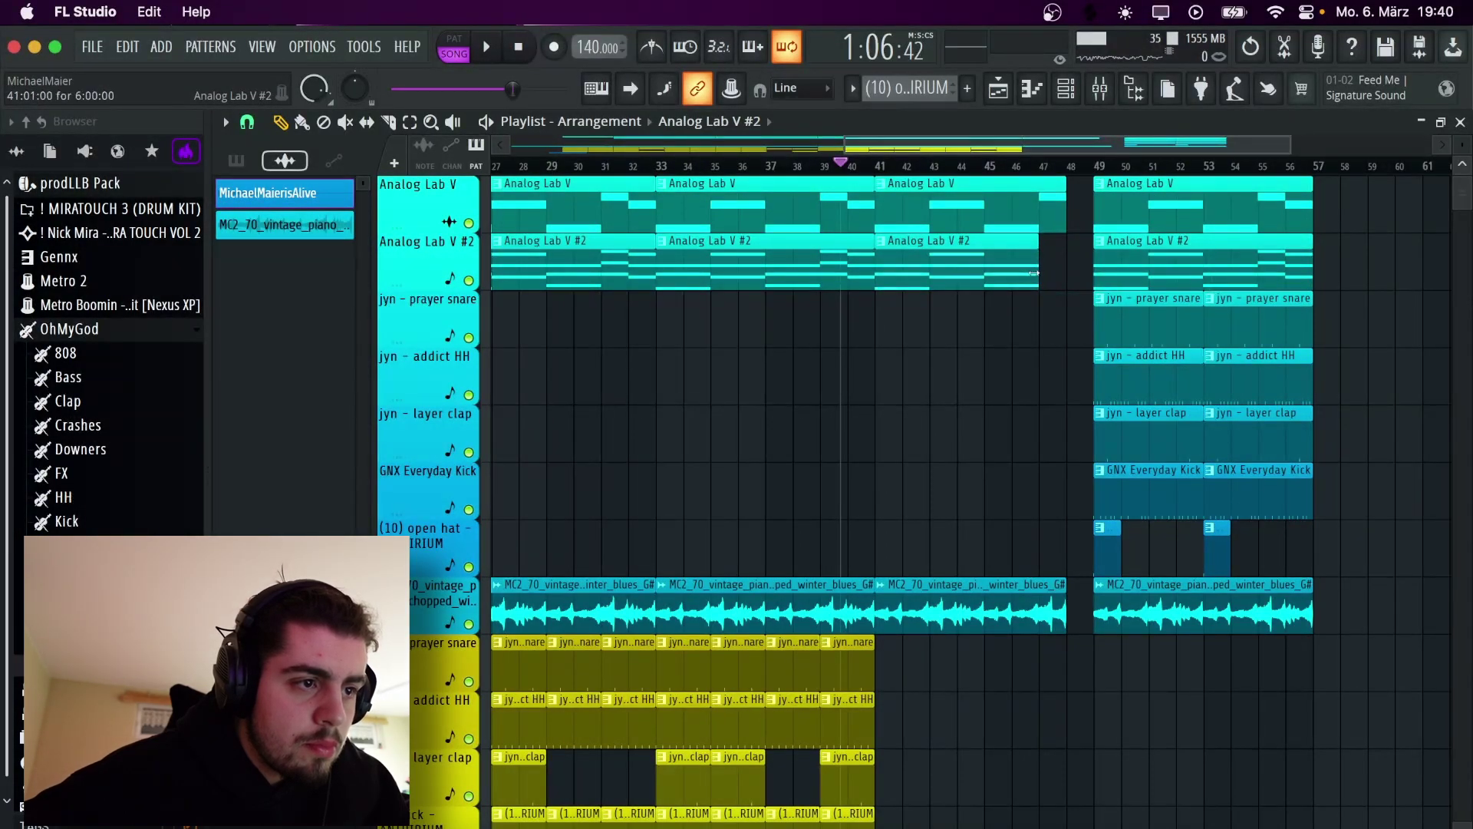
# Trim the vintage piano sample clip that starts at bar 41 to end halfway through bar 47
pyautogui.rightClick(1073, 591)
pyautogui.press('Escape')
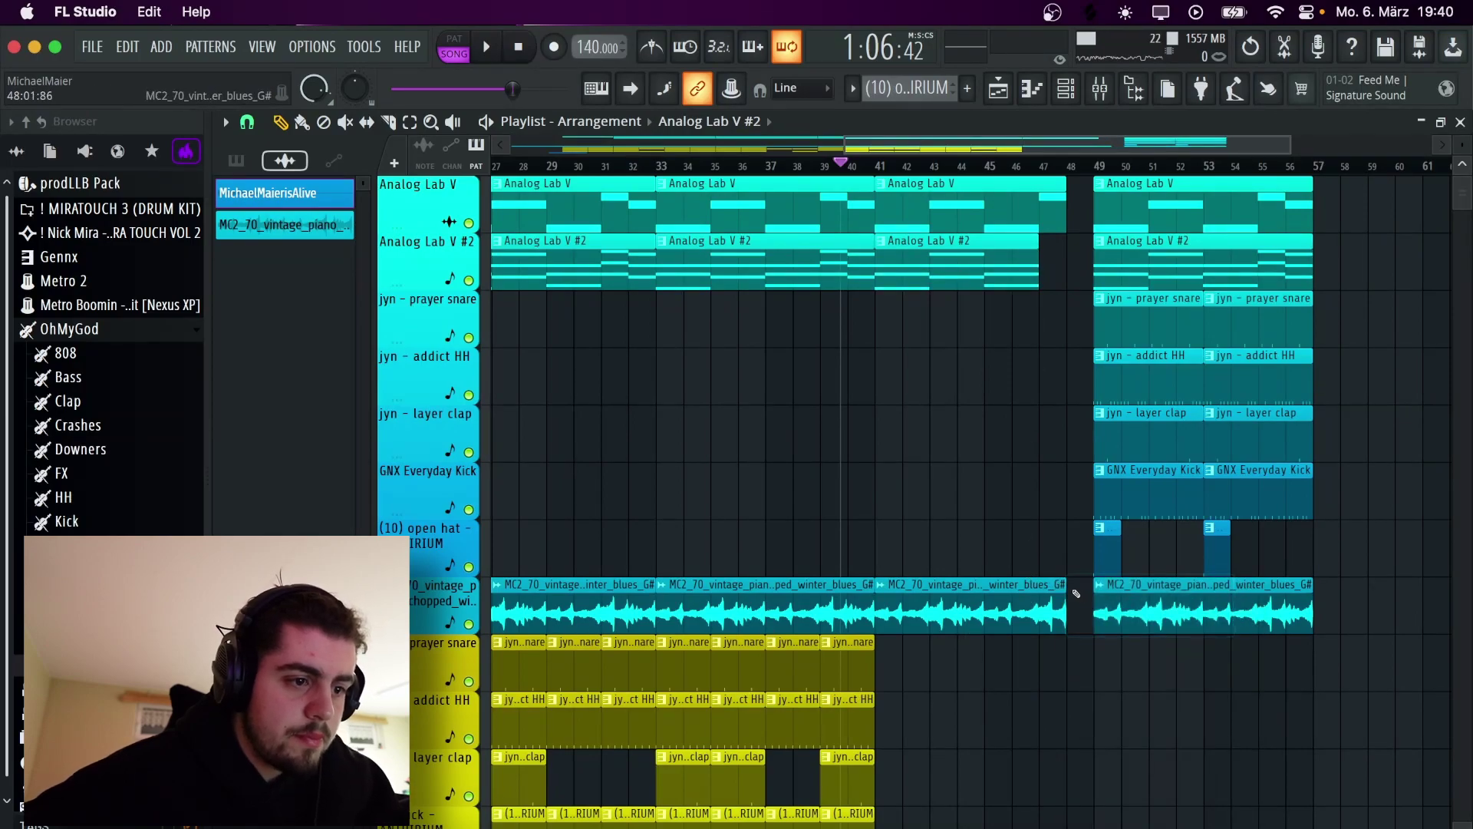
pyautogui.moveTo(1066, 599); pyautogui.dragTo(1062, 599)
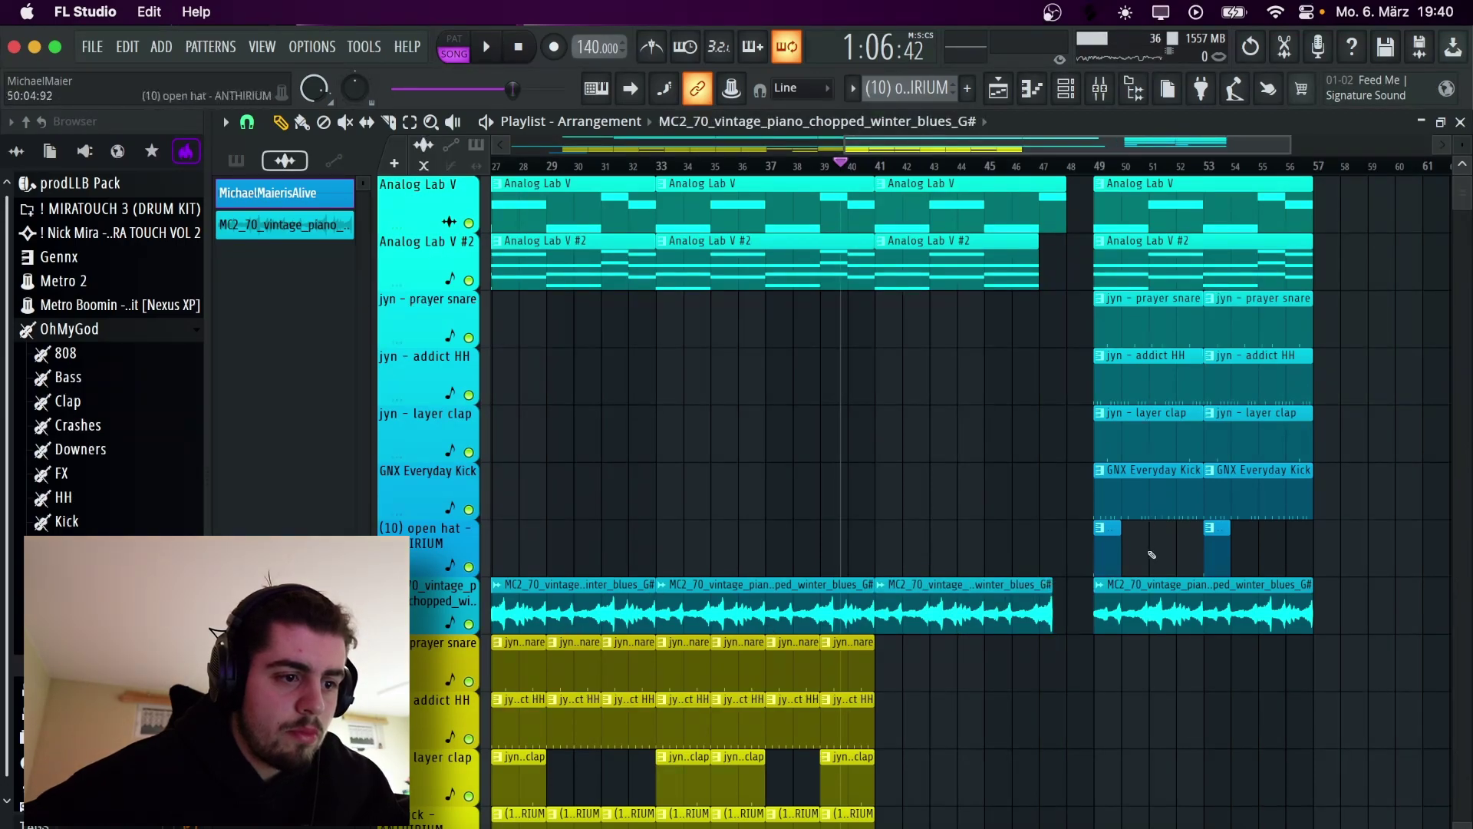
# Play the arrangement from just before bar 40 to check the staggered clip endings in the break before bar 49
pyautogui.press('space')
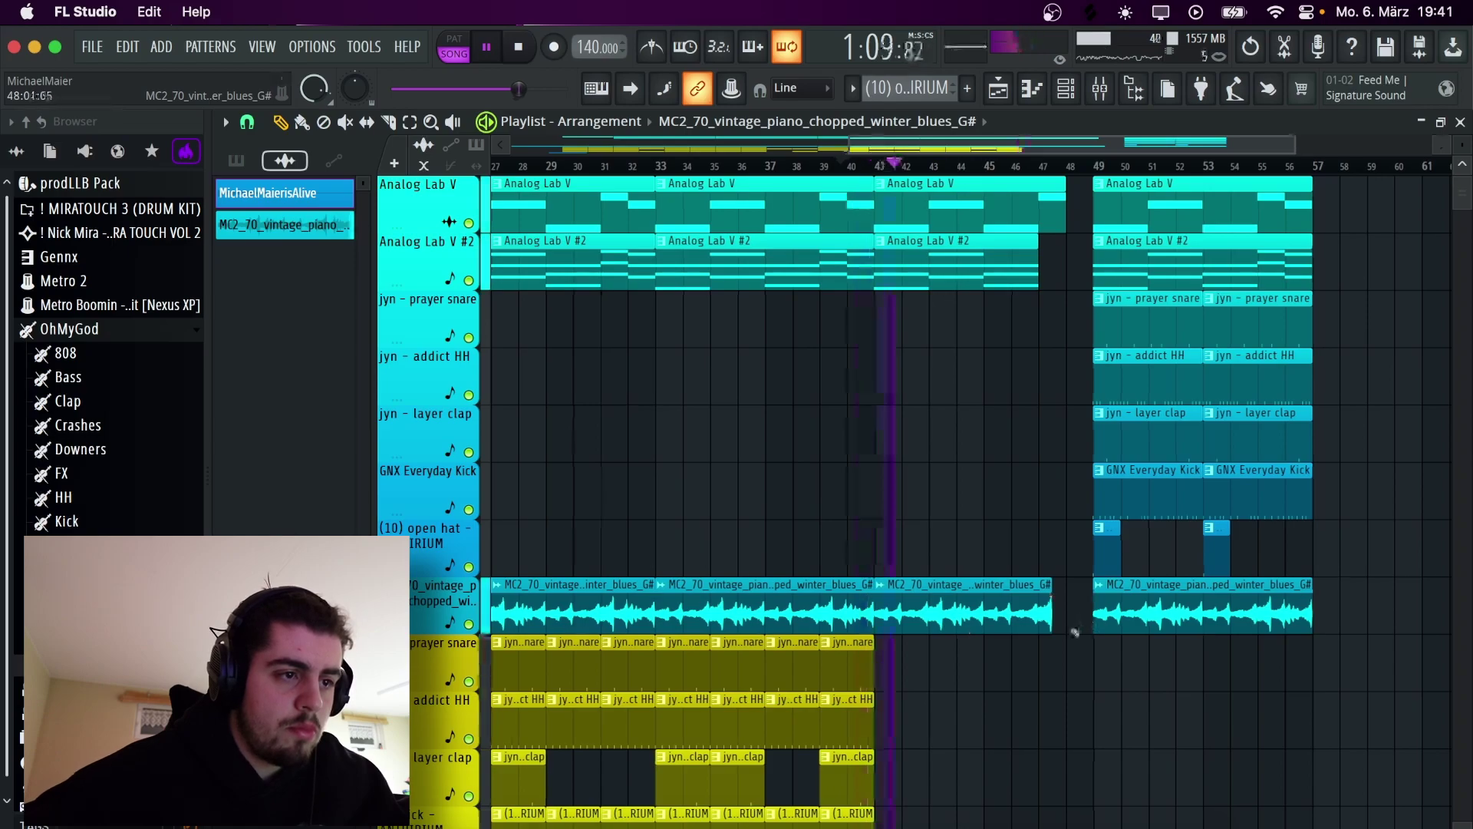
pyautogui.hscroll(5, 1077, 631)
pyautogui.scroll(-5, 1063, 625)
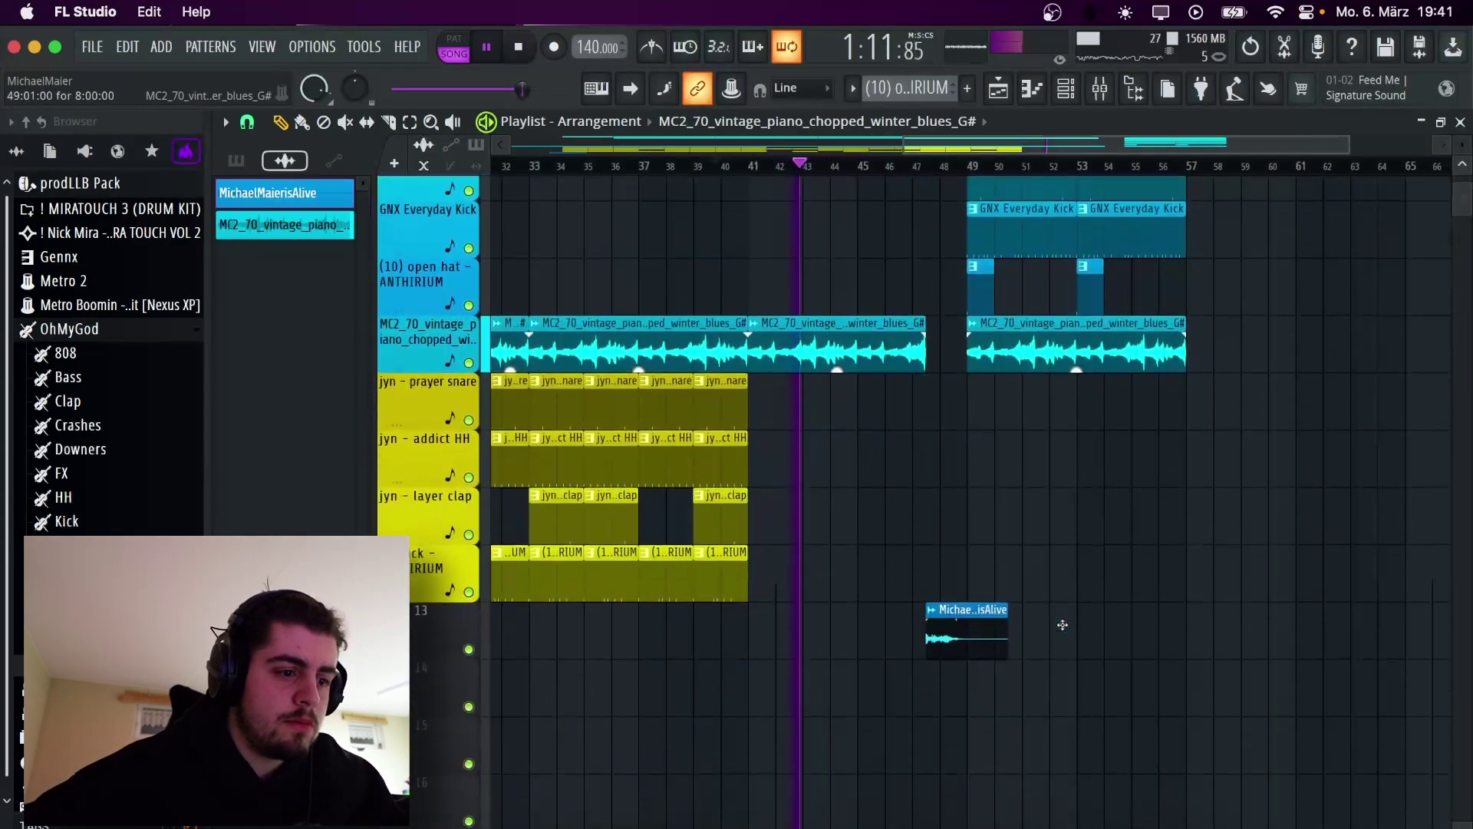
pyautogui.scroll(4, 990, 599)
pyautogui.scroll(1, 1042, 639)
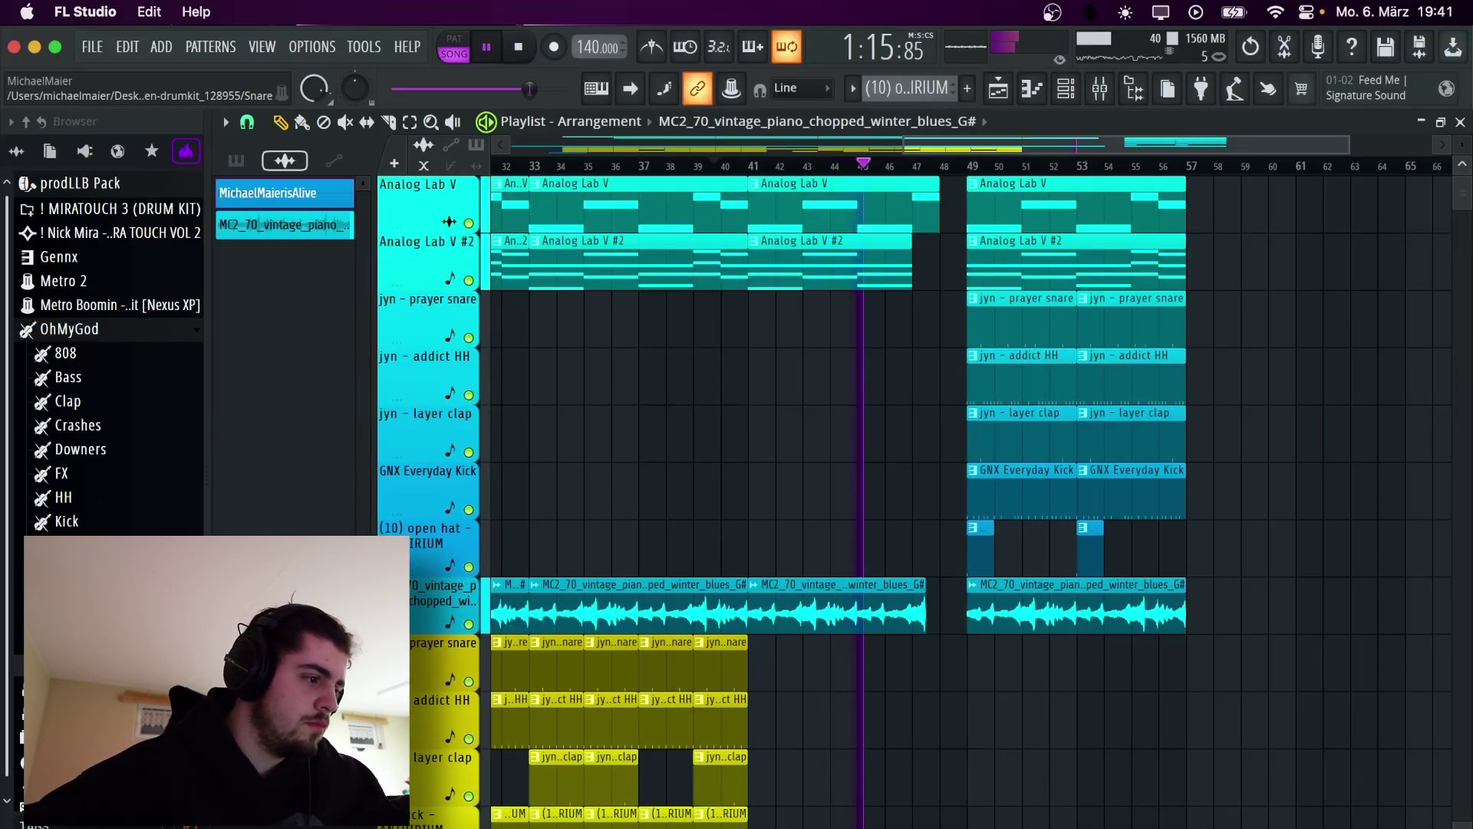
# Add the jyn - apollo riser (mid) sample from the sample browser to the playlist and stop playback
pyautogui.click(93, 520)
pyautogui.moveTo(100, 545); pyautogui.dragTo(881, 779)
pyautogui.scroll(-3, 936, 394)
pyautogui.press('space')
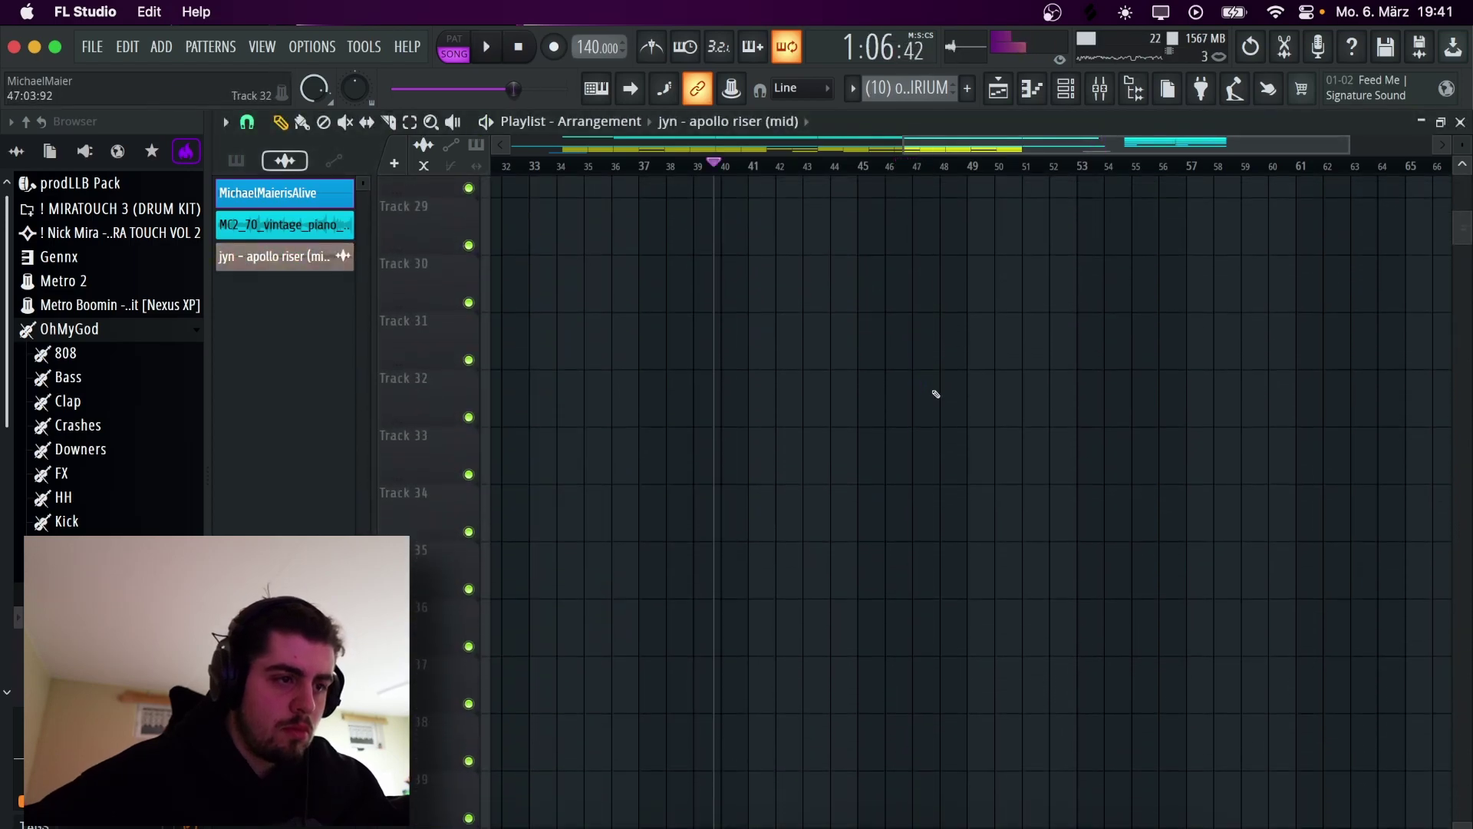
# Duplicate the last jyn - addict HH clip to bar 125 and the last jyn - prayer snare clip to bar 121
pyautogui.scroll(5, 937, 394)
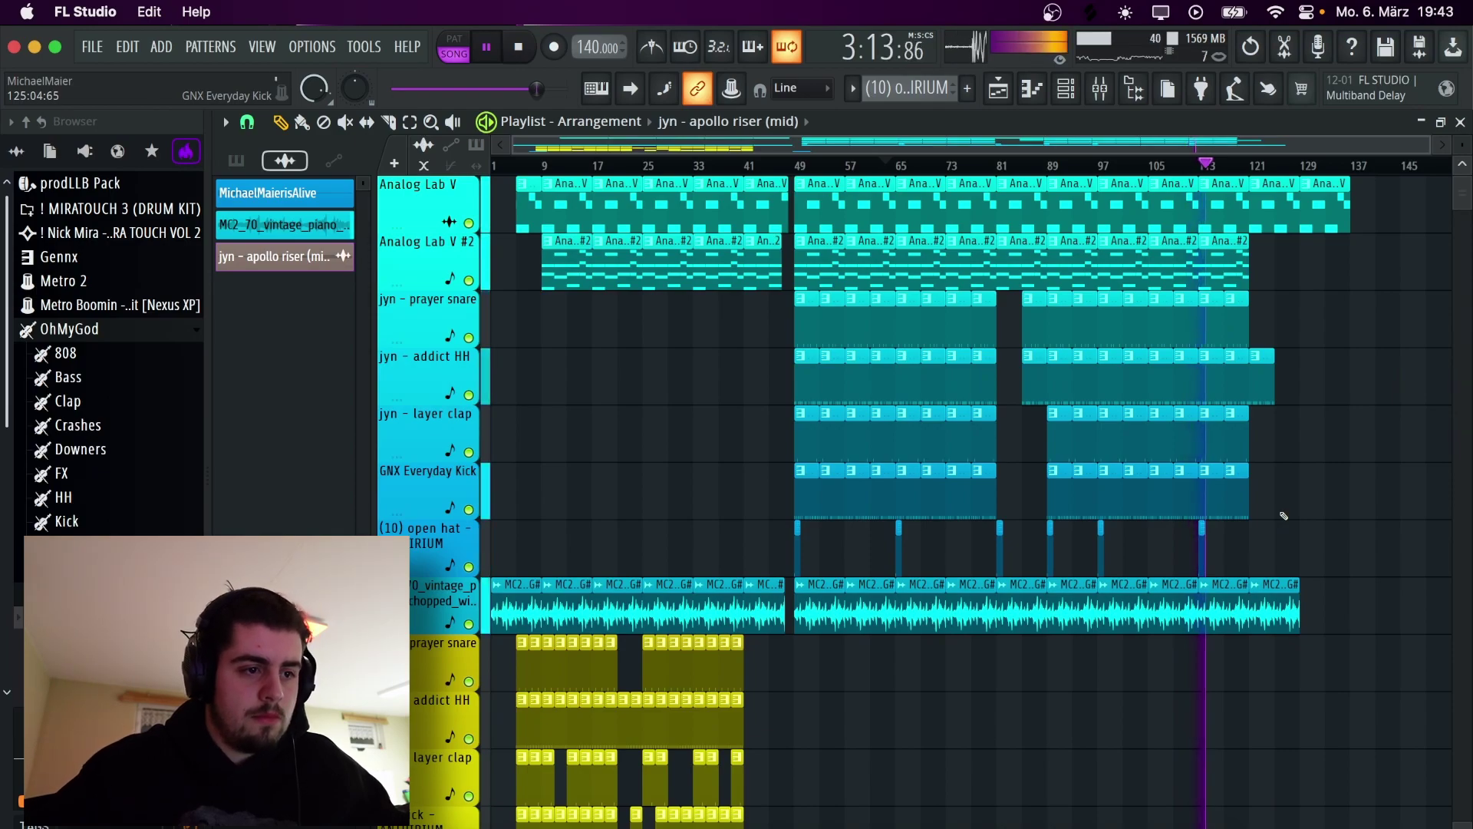
pyautogui.scroll(3, 1270, 522)
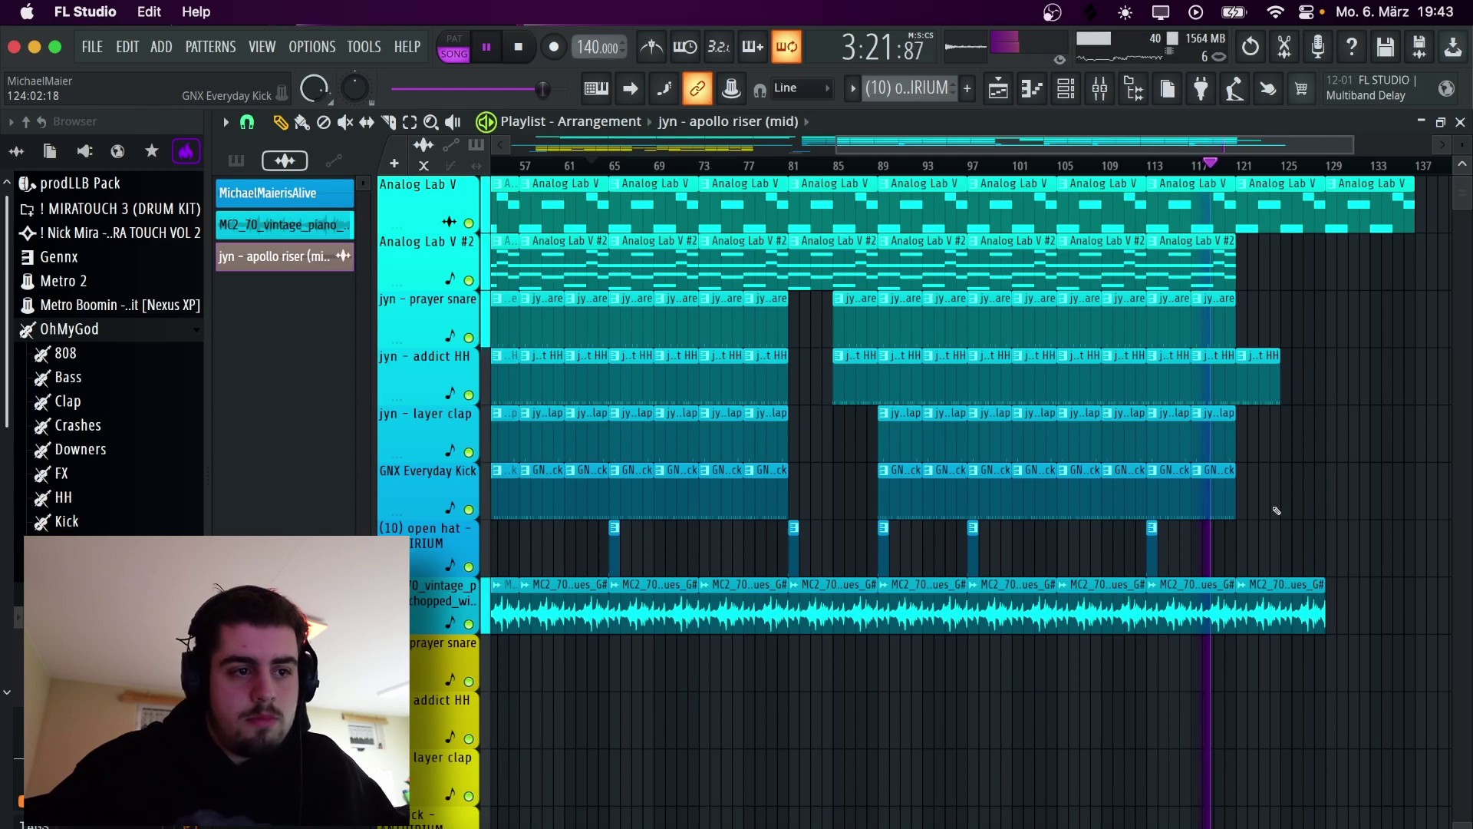
pyautogui.click(1260, 391)
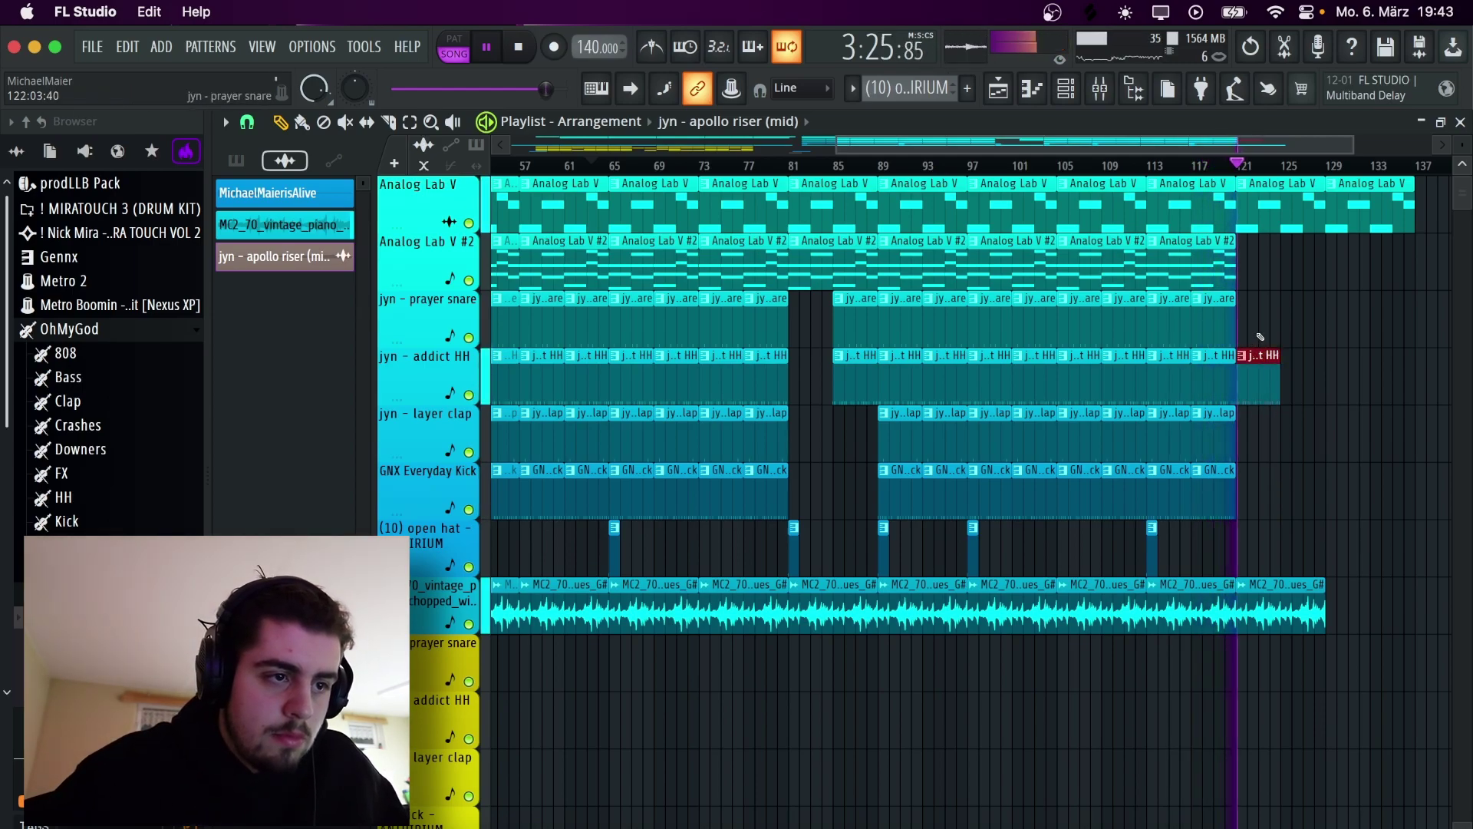
pyautogui.hotkey('ctrl', 'b')
pyautogui.click(1223, 325)
pyautogui.hotkey('ctrl', 'b')
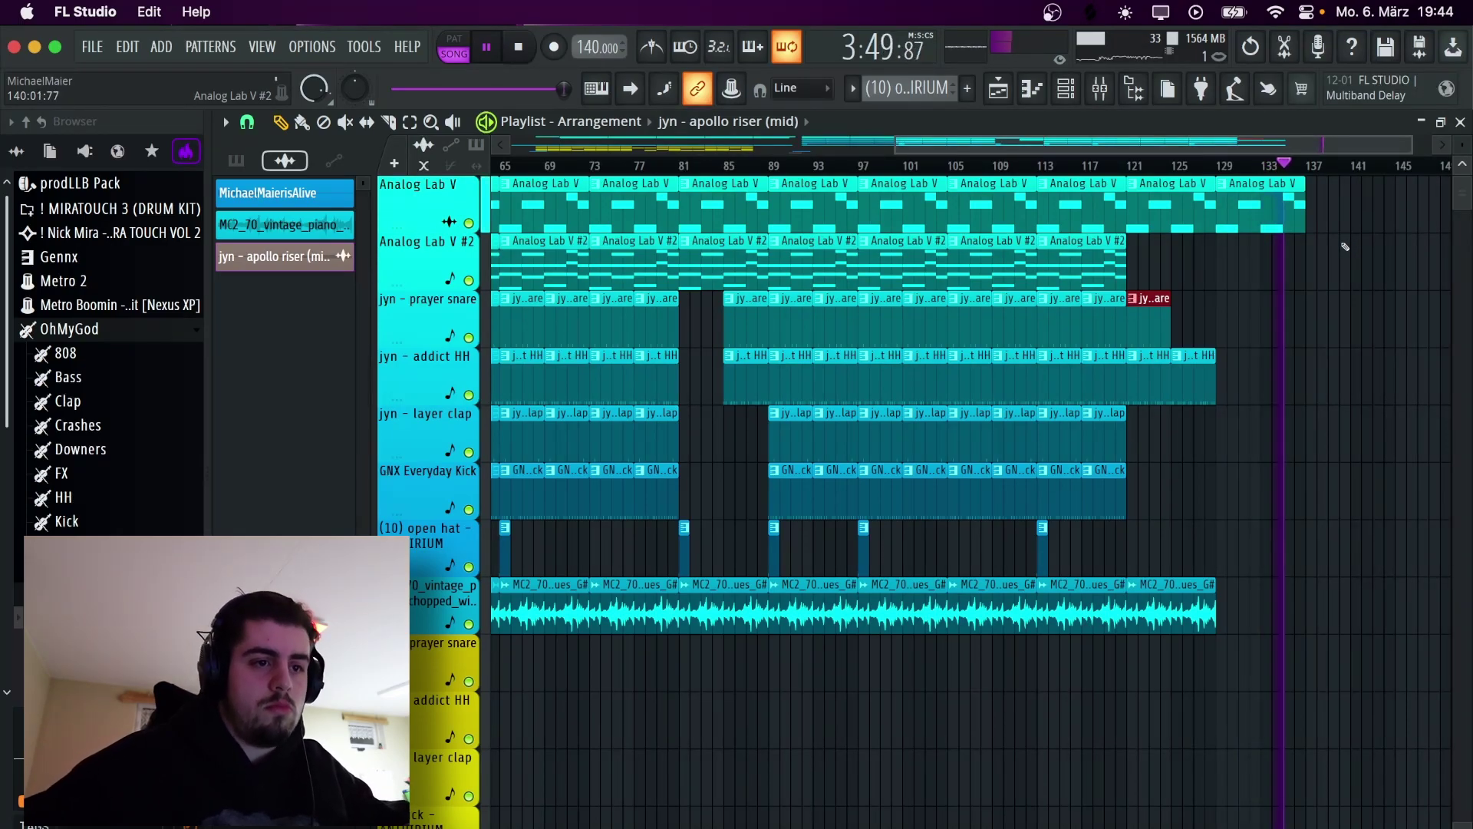
pyautogui.click(1396, 311)
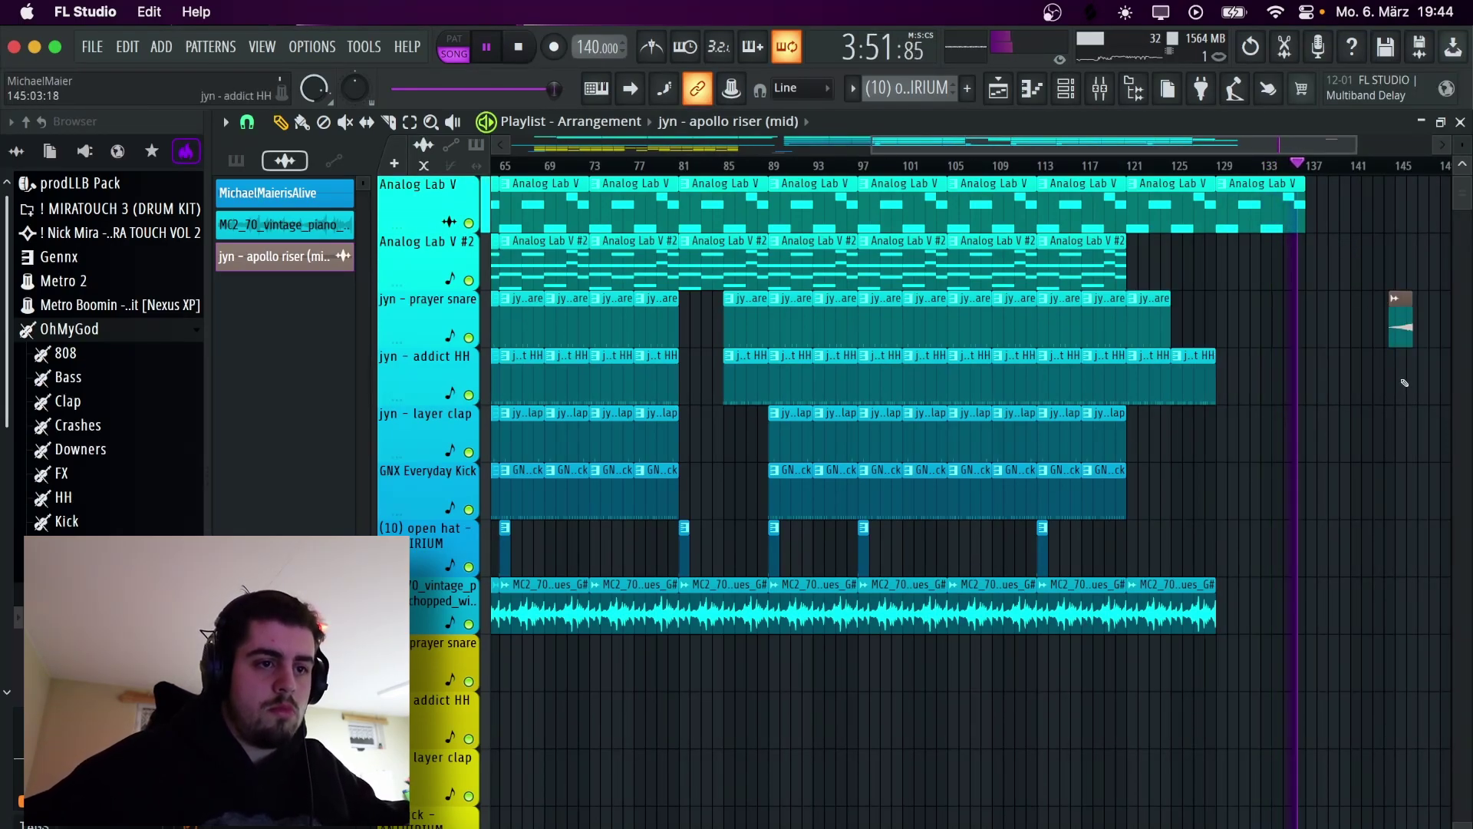
pyautogui.press('space')
pyautogui.rightClick(1387, 342)
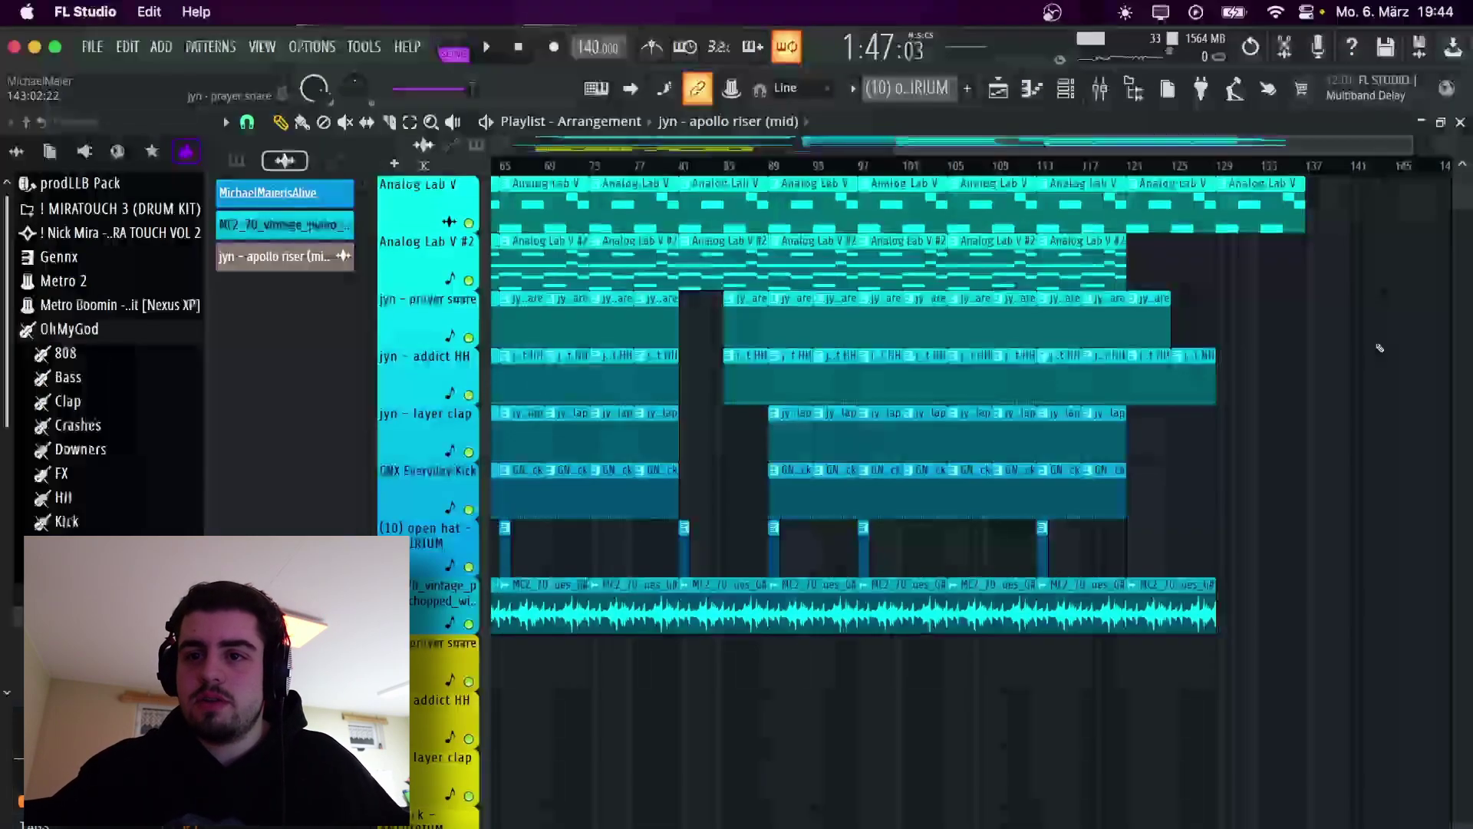
pyautogui.keyDown('ctrl'); pyautogui.scroll(-3, 1282, 540); pyautogui.keyUp('ctrl')
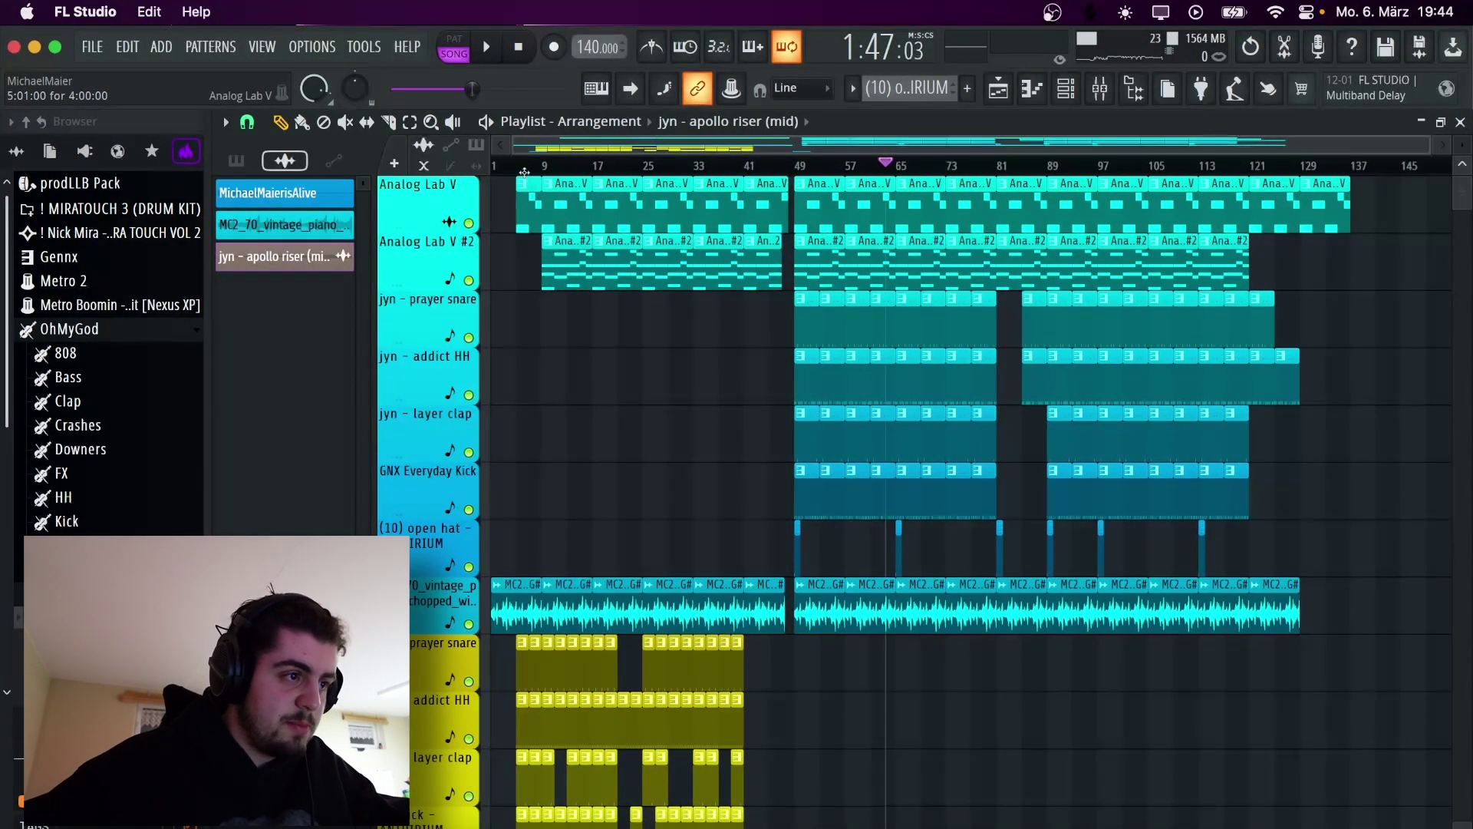
pyautogui.moveTo(525, 171); pyautogui.dragTo(472, 177)
pyautogui.hotkey('ctrl', 'z')
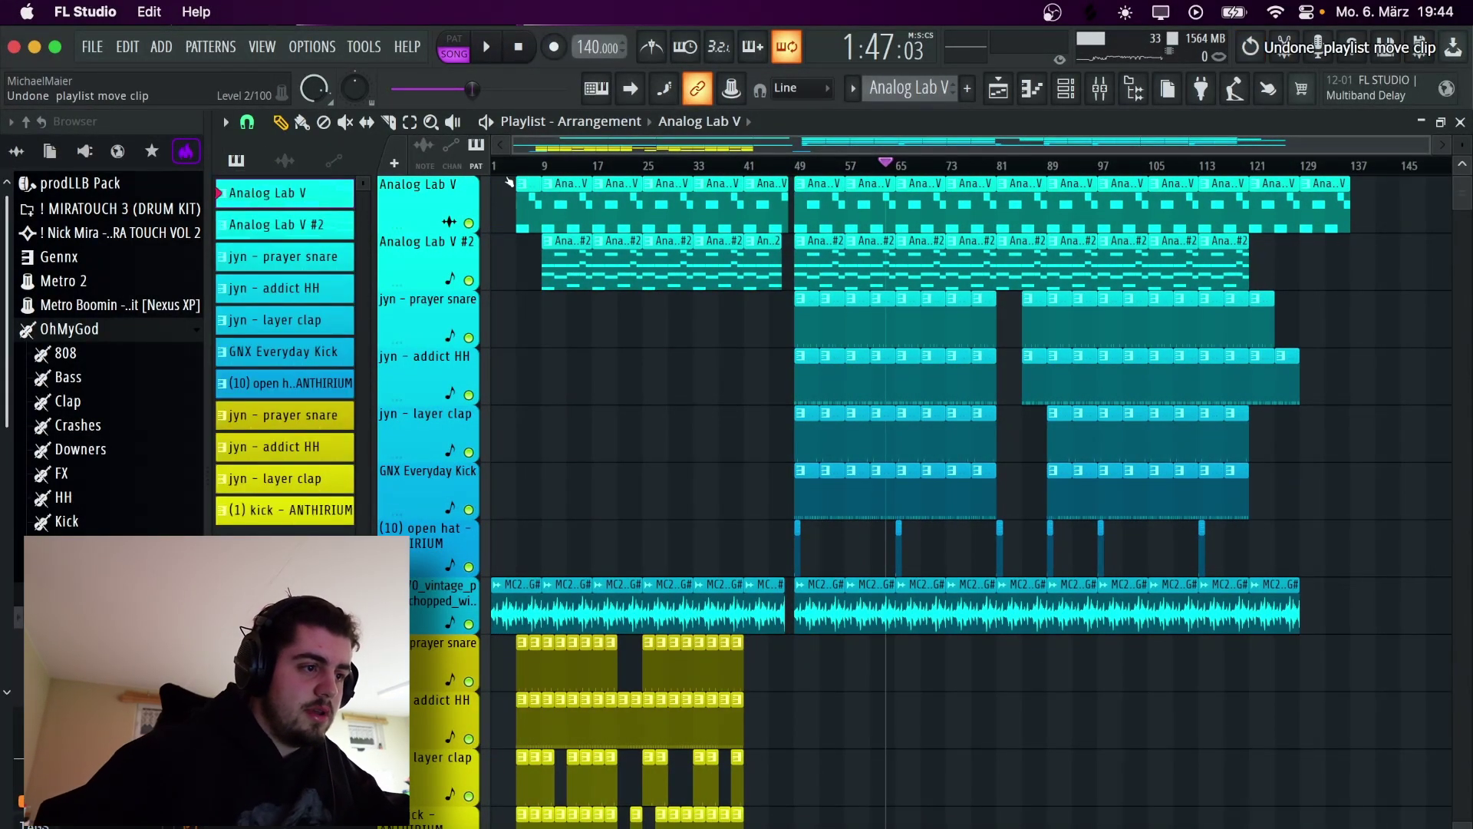